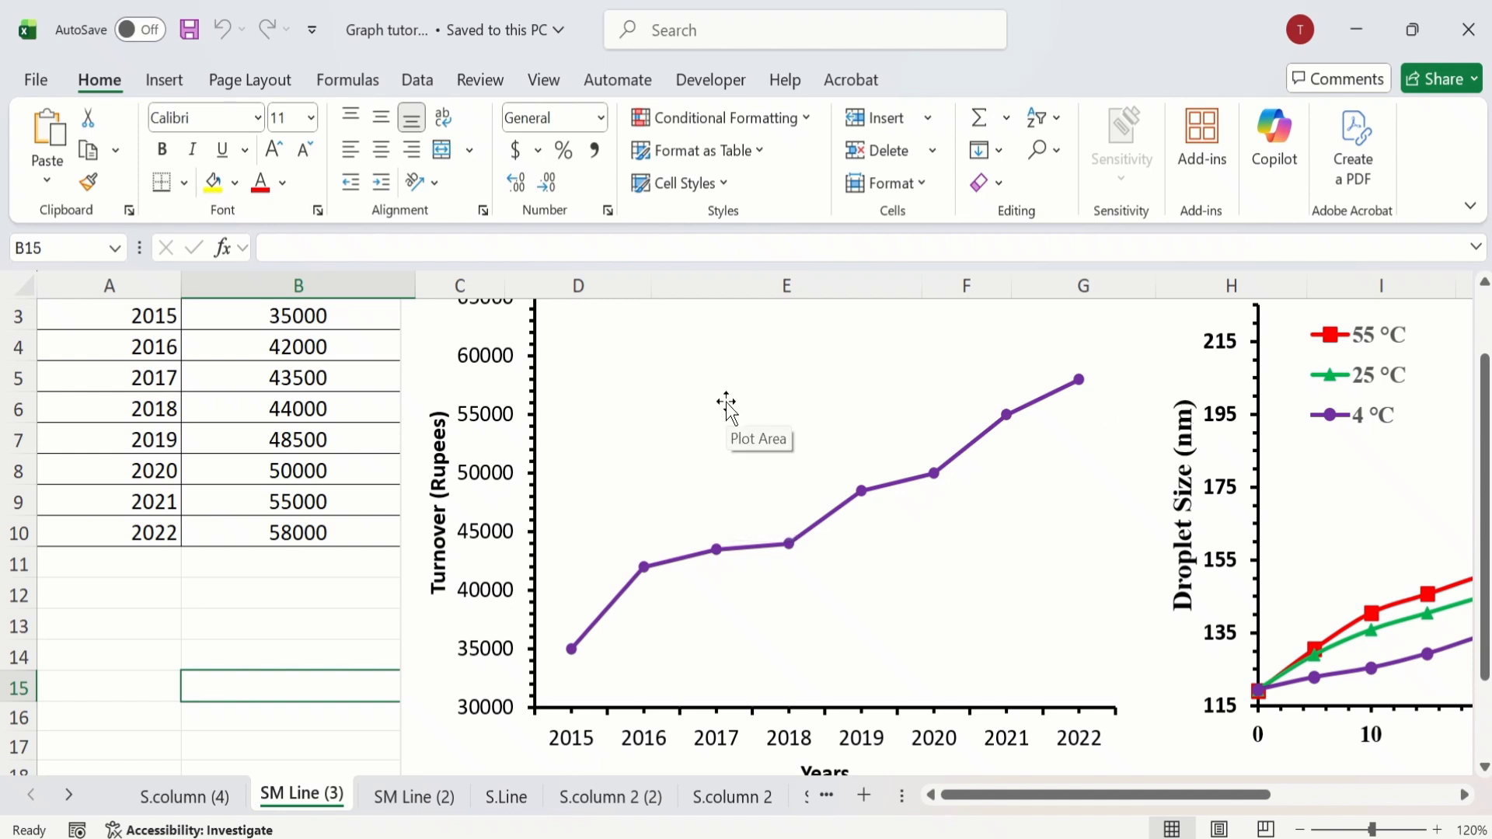
# Step: Remove the outline from the Turnover (Rupees) line chart on the SM Line (3) sheet
pyautogui.click(435, 335)
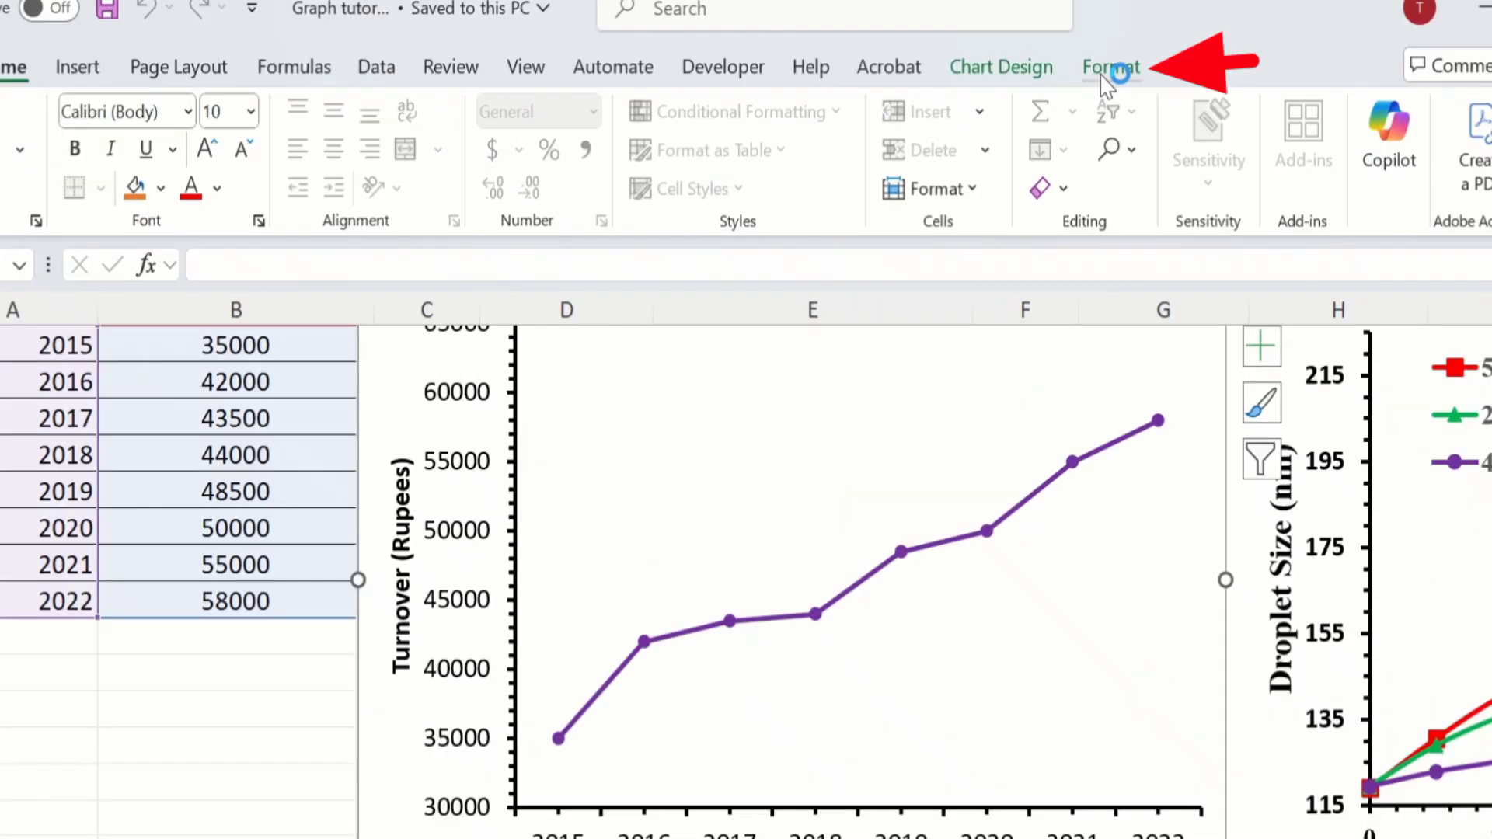
pyautogui.click(1103, 72)
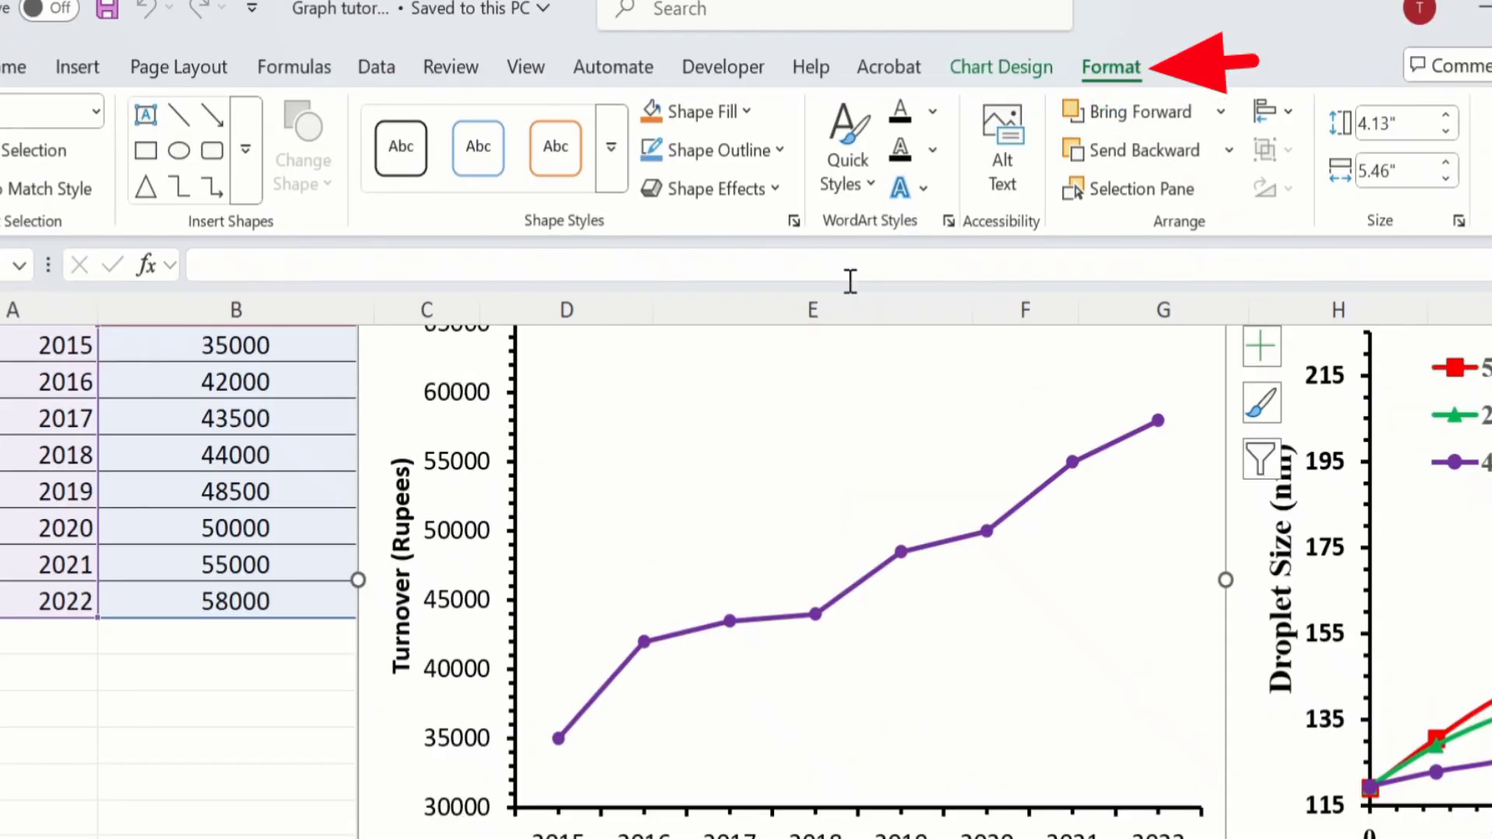
pyautogui.click(779, 153)
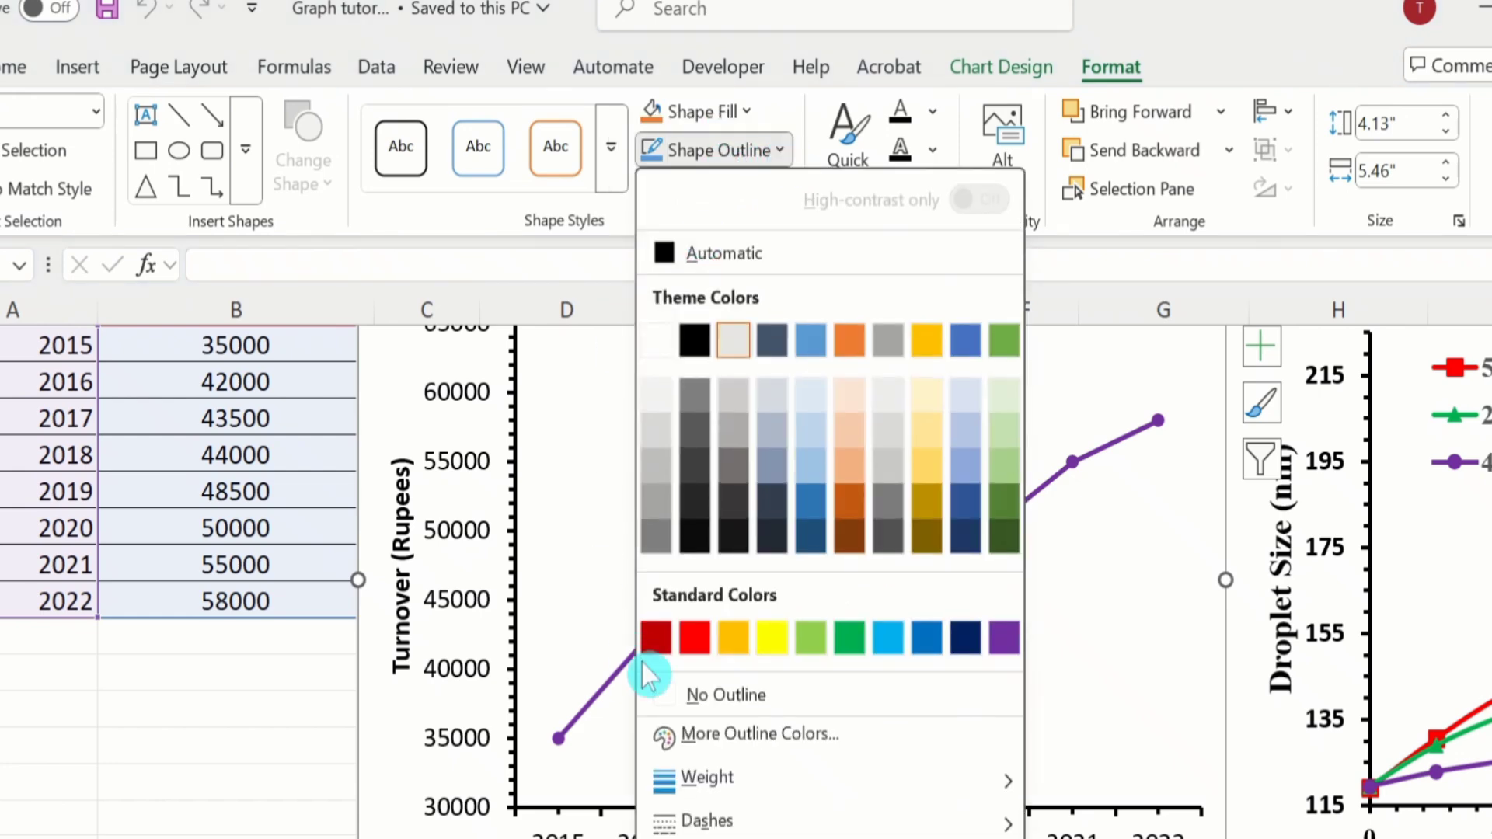
pyautogui.click(707, 700)
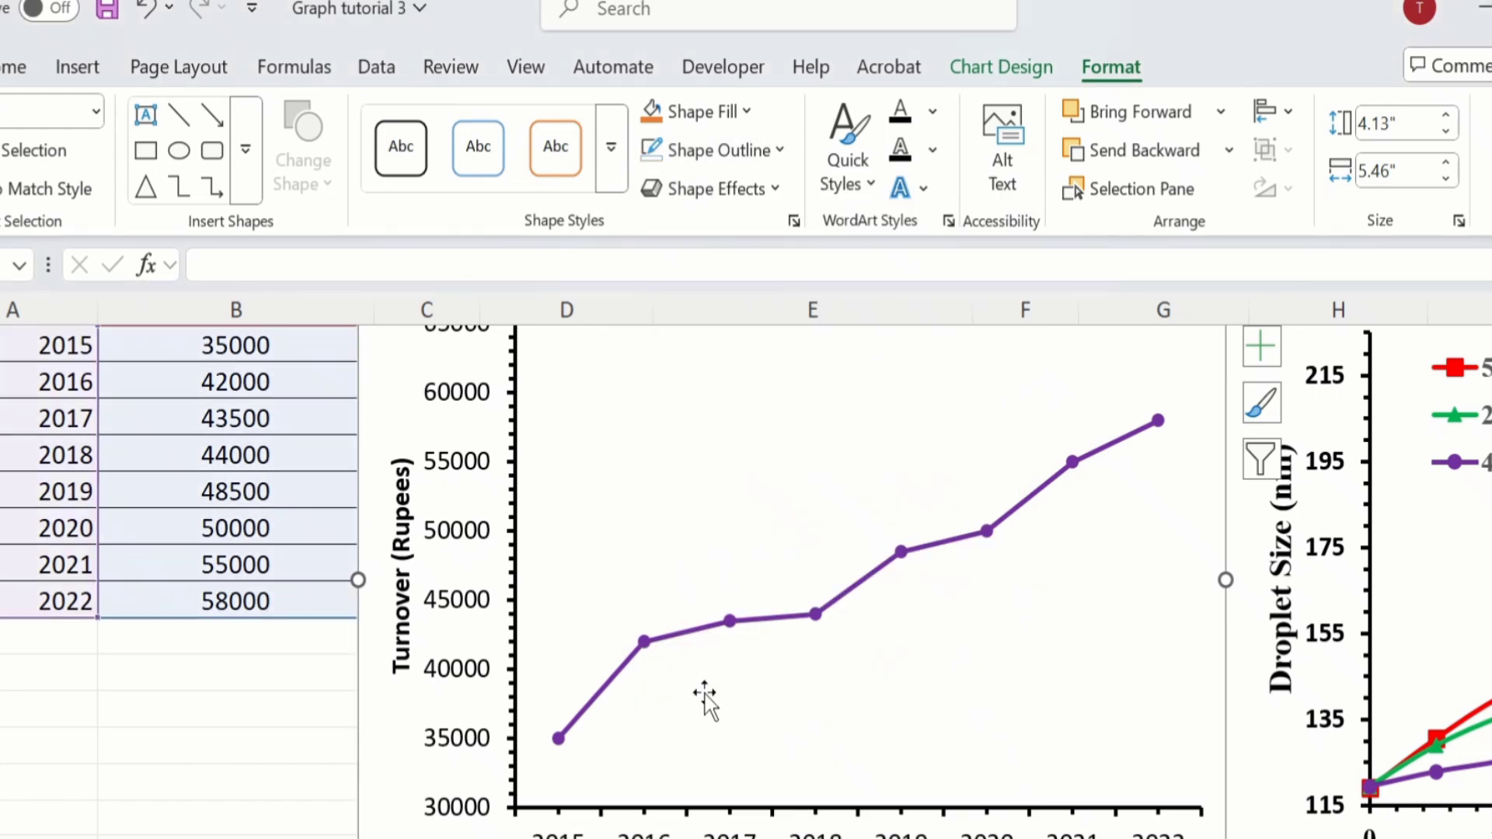
pyautogui.click(292, 724)
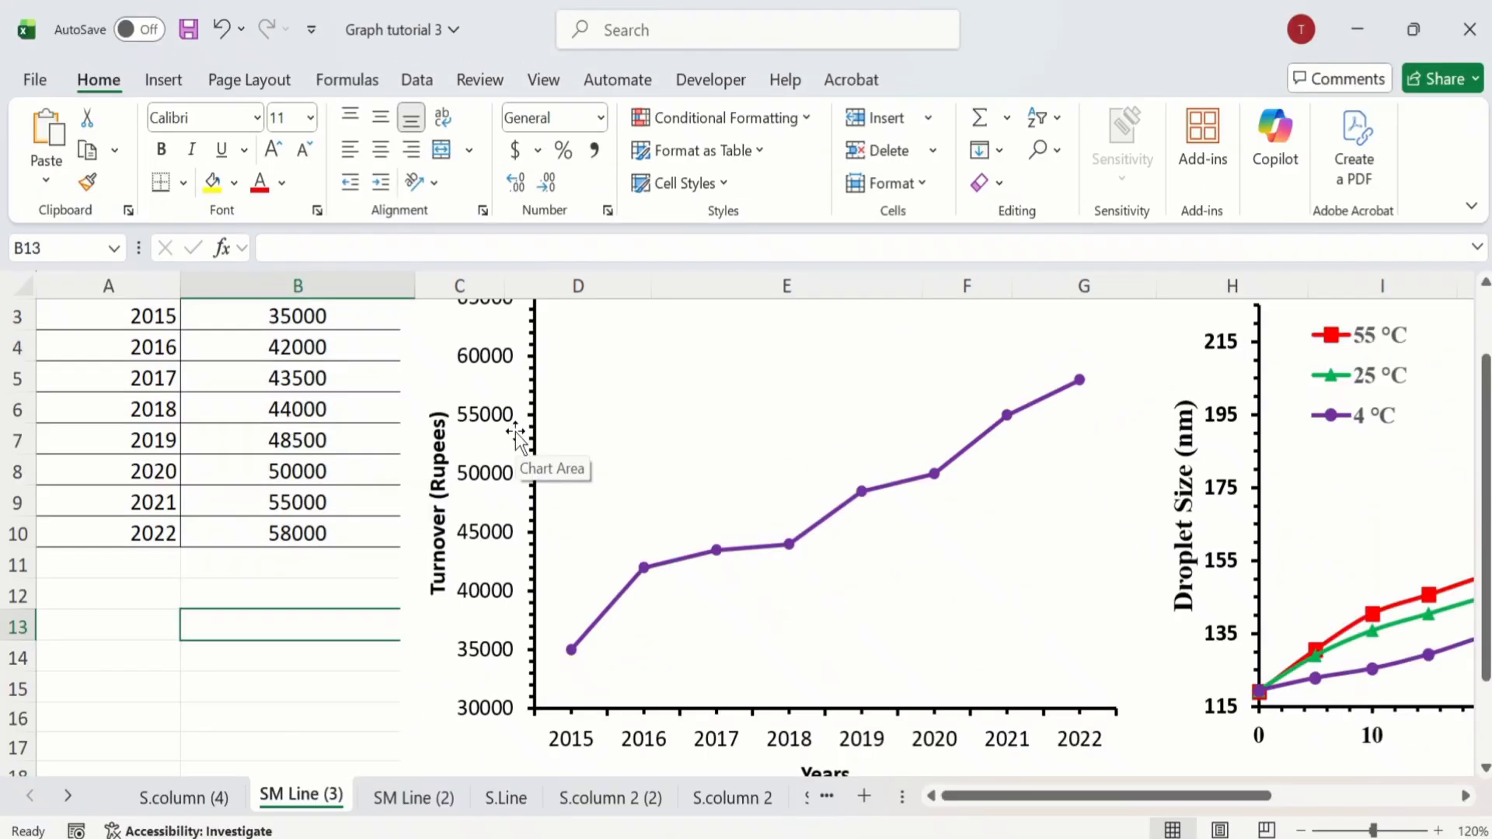
# Step: Save the turnover line chart on the SM Line (3) sheet as a PNG picture on the Desktop, keeping the suggested file name
pyautogui.click(440, 342)
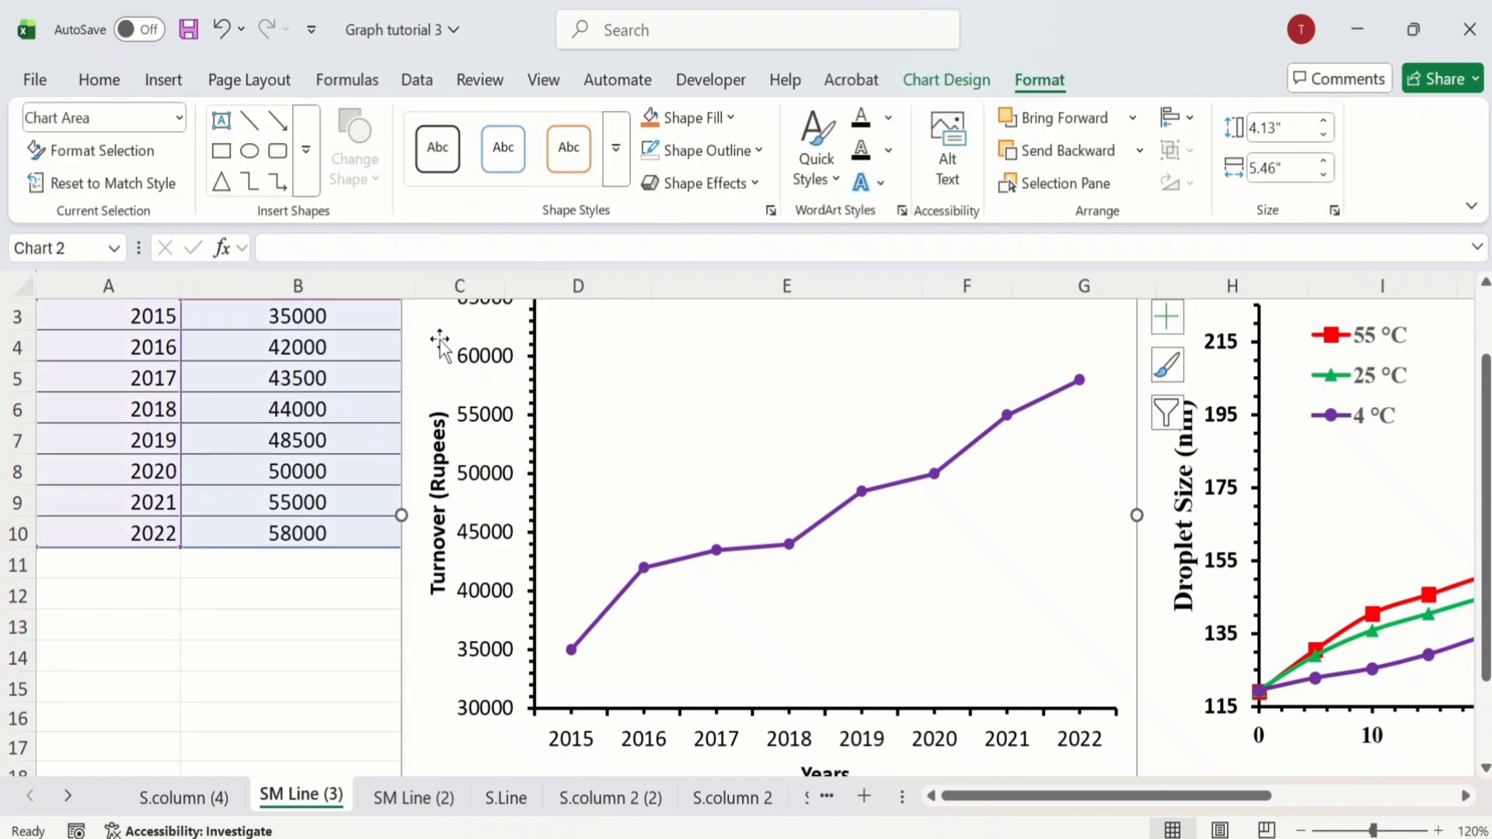
pyautogui.rightClick(440, 342)
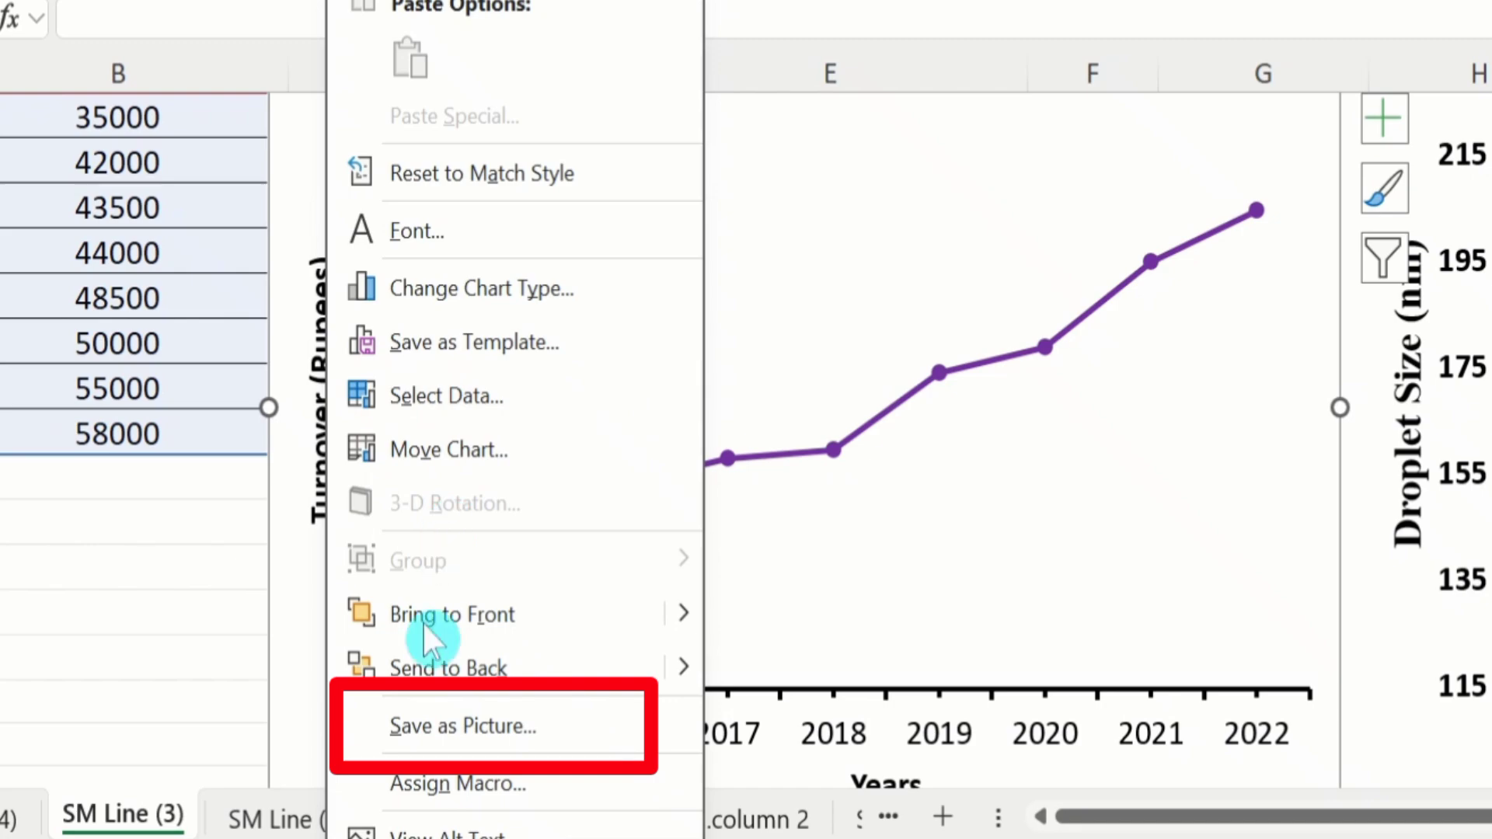
pyautogui.click(457, 715)
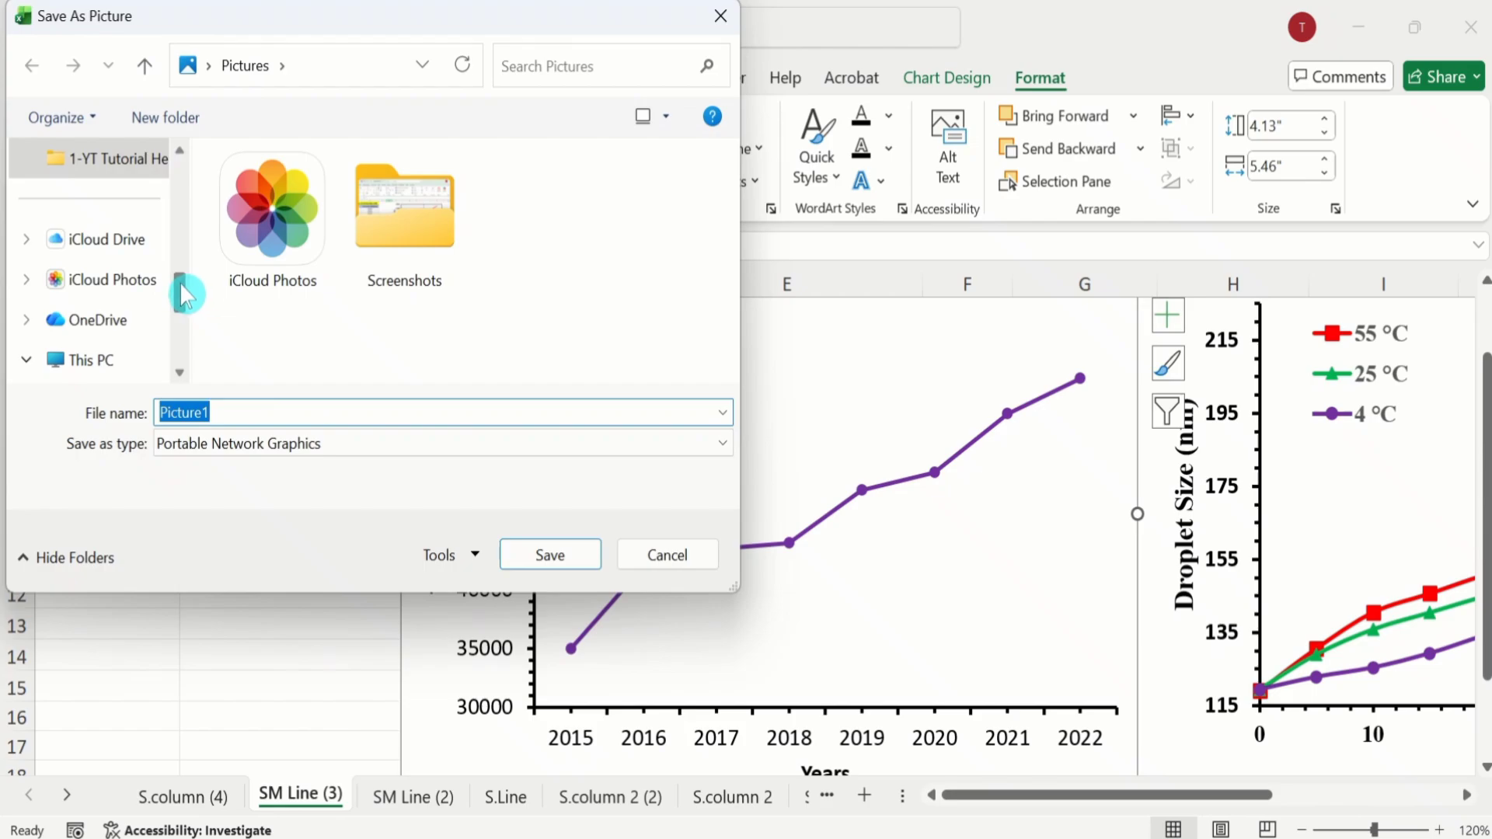
pyautogui.moveTo(187, 293); pyautogui.dragTo(186, 182)
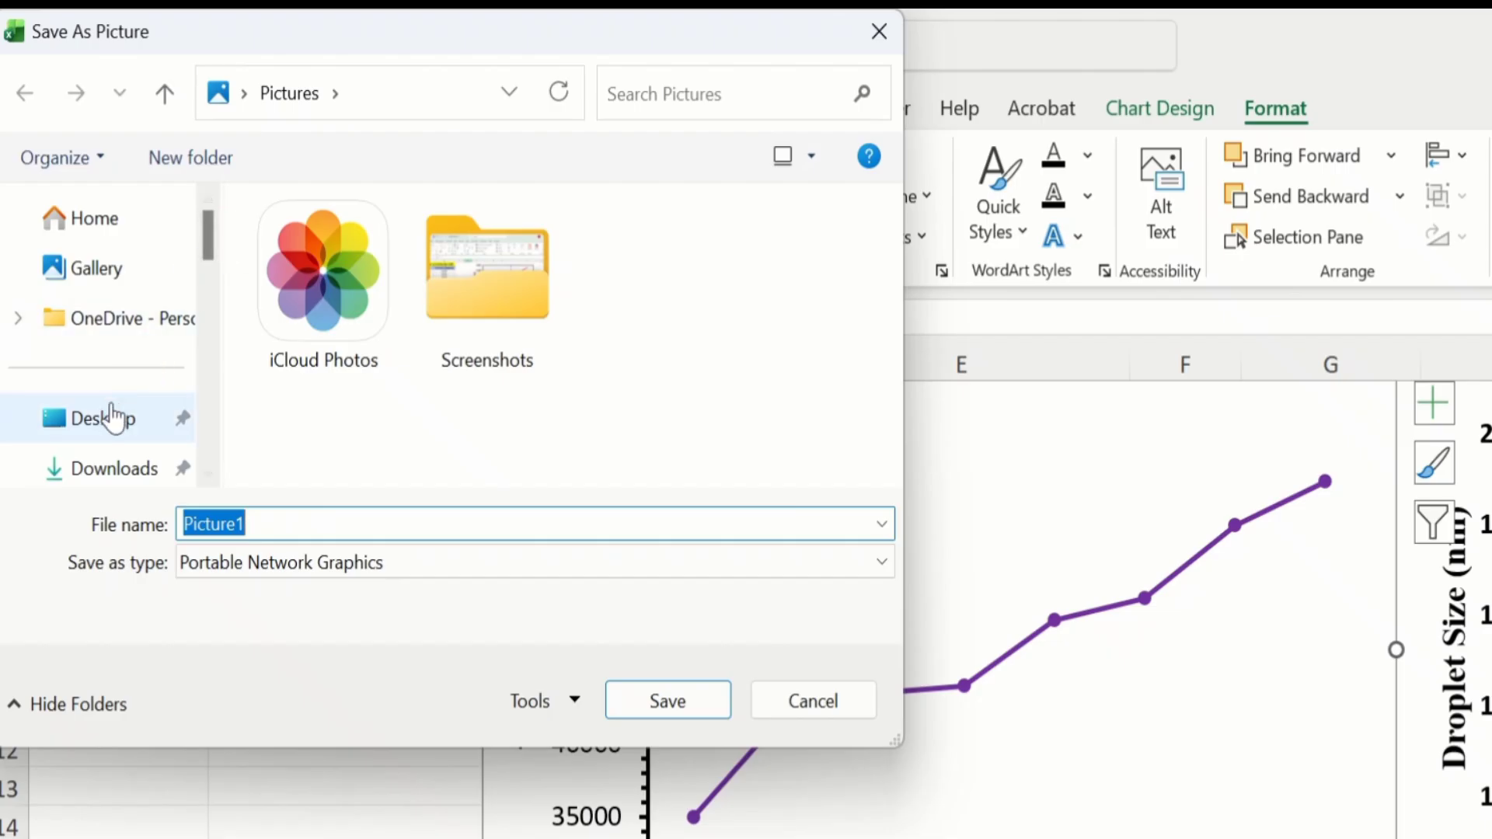
pyautogui.click(104, 426)
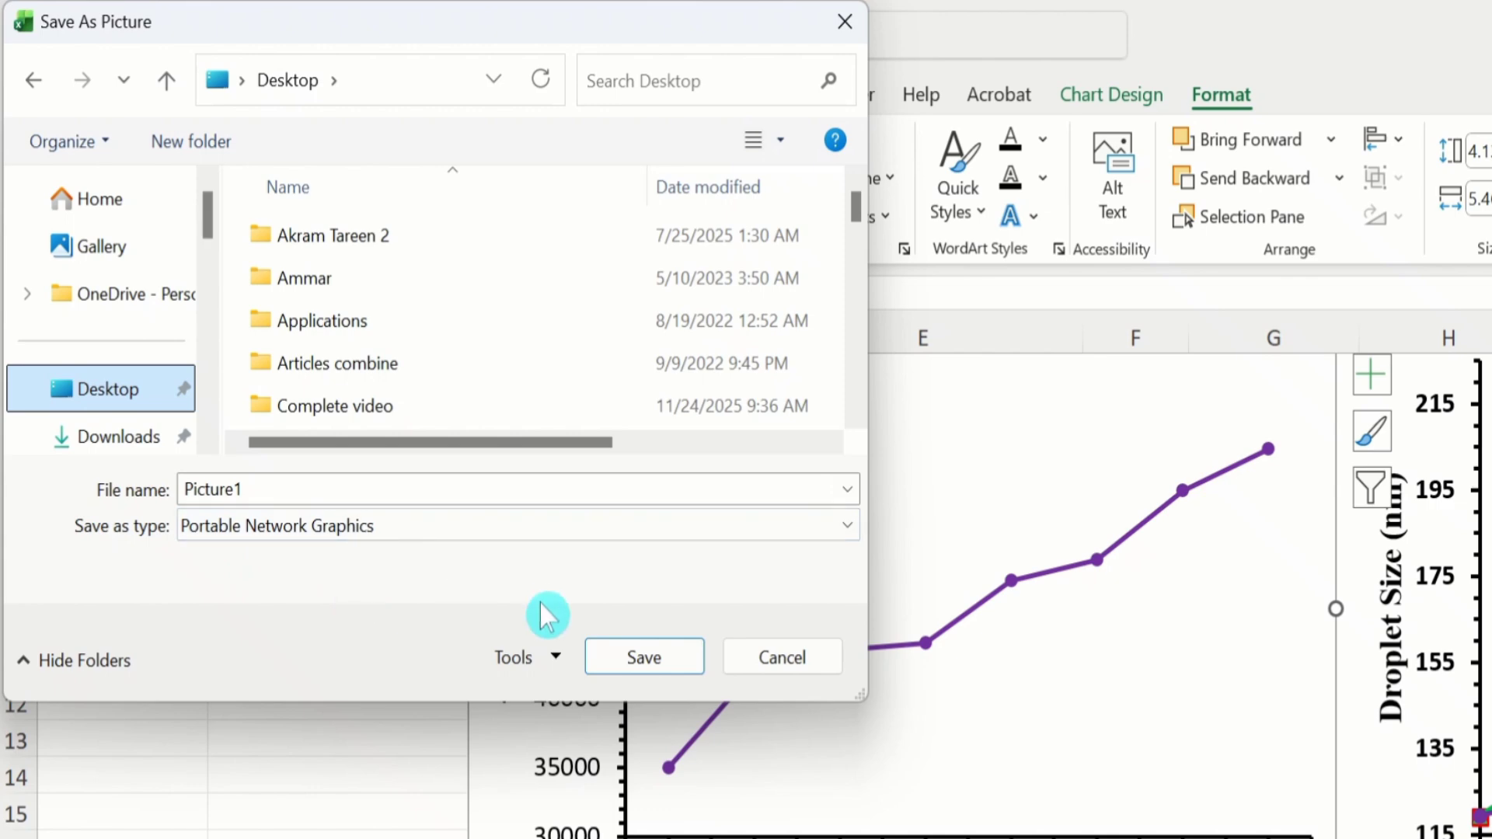
pyautogui.click(628, 654)
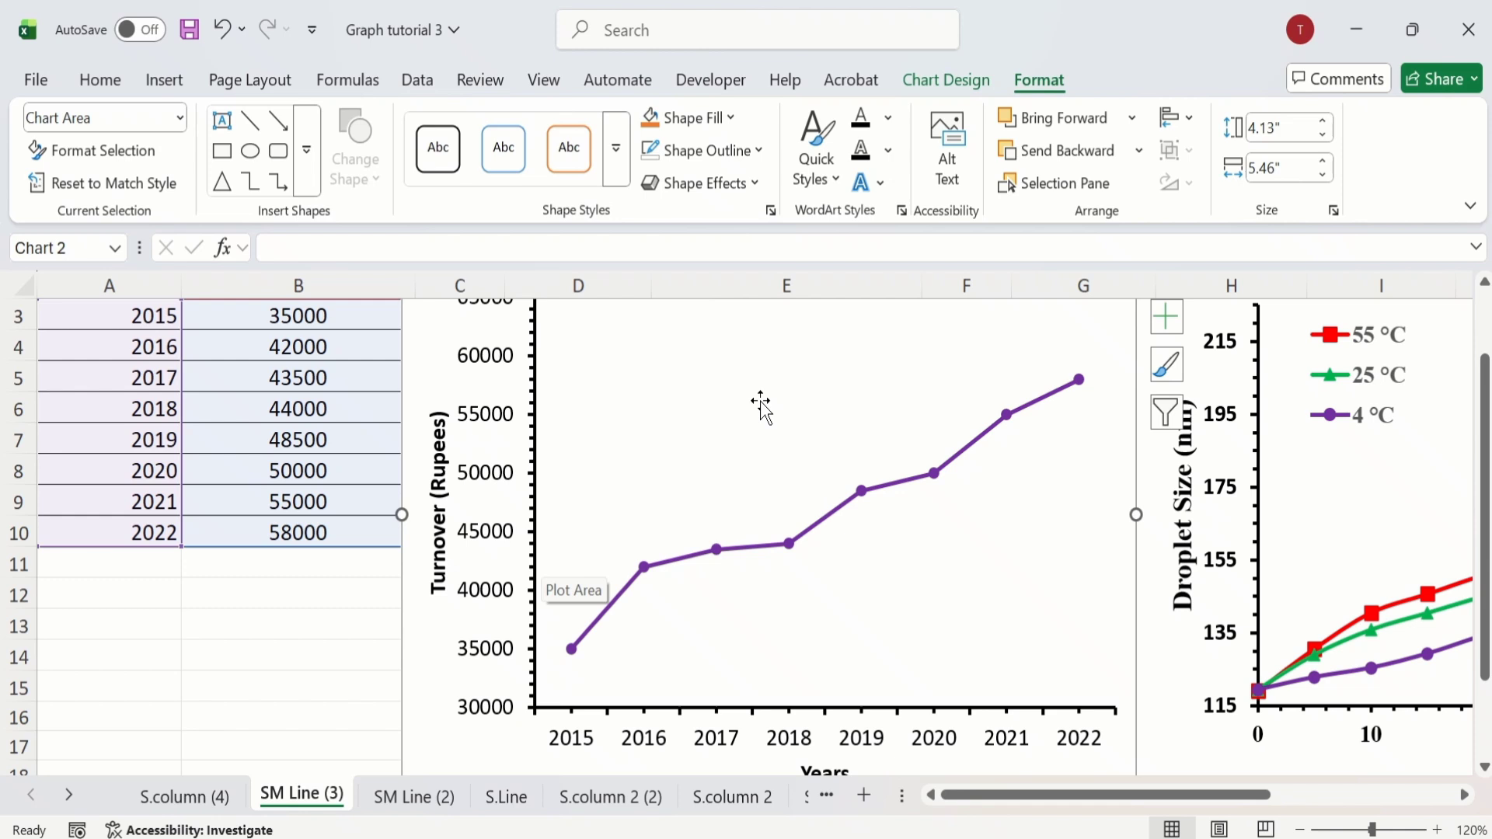
# Step: Save the Droplet Size line chart as a PNG picture on the Desktop, keeping the suggested file name
pyautogui.click(1177, 656)
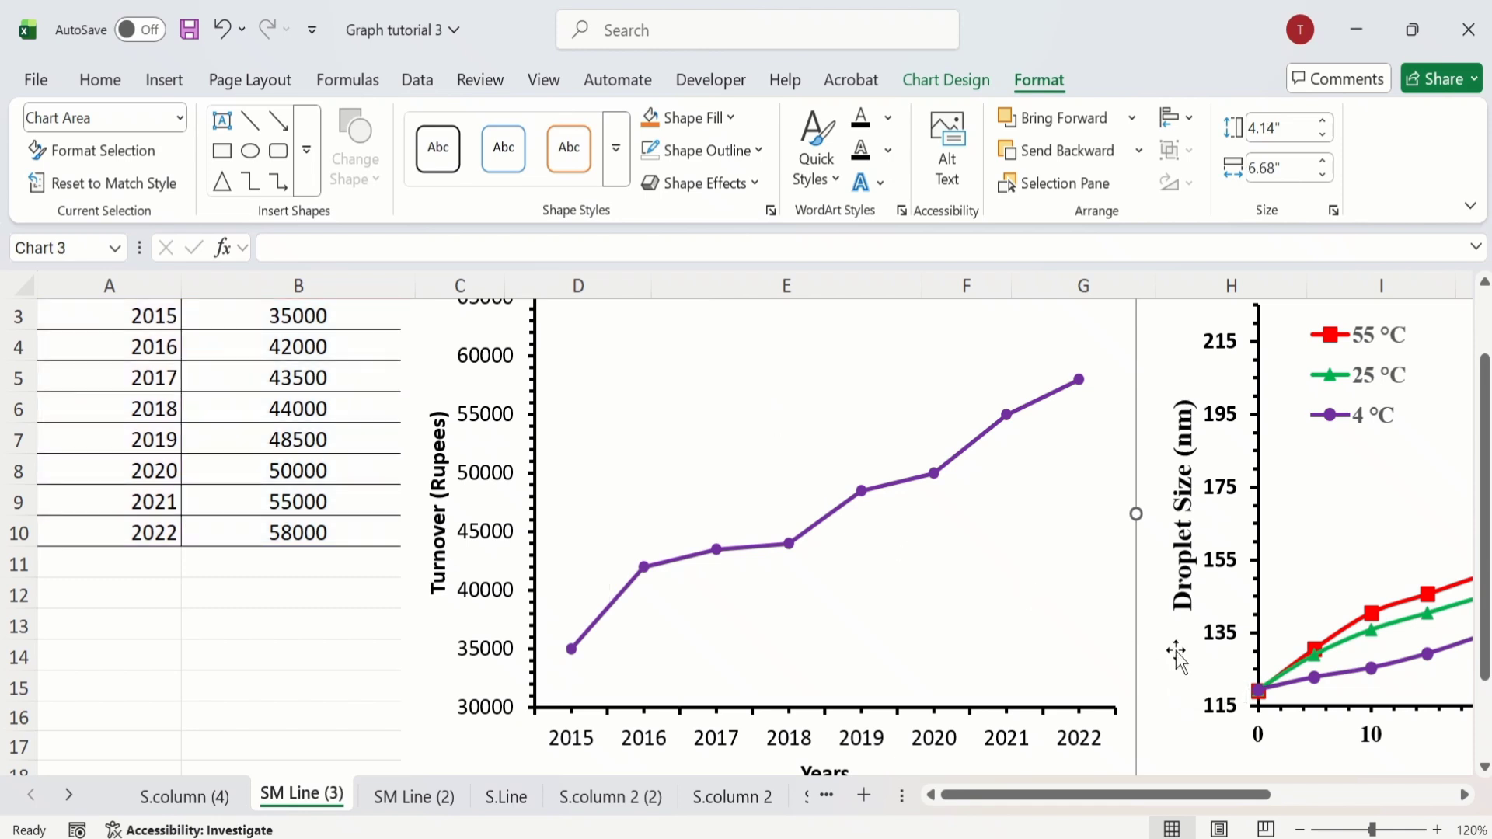
pyautogui.rightClick(1181, 348)
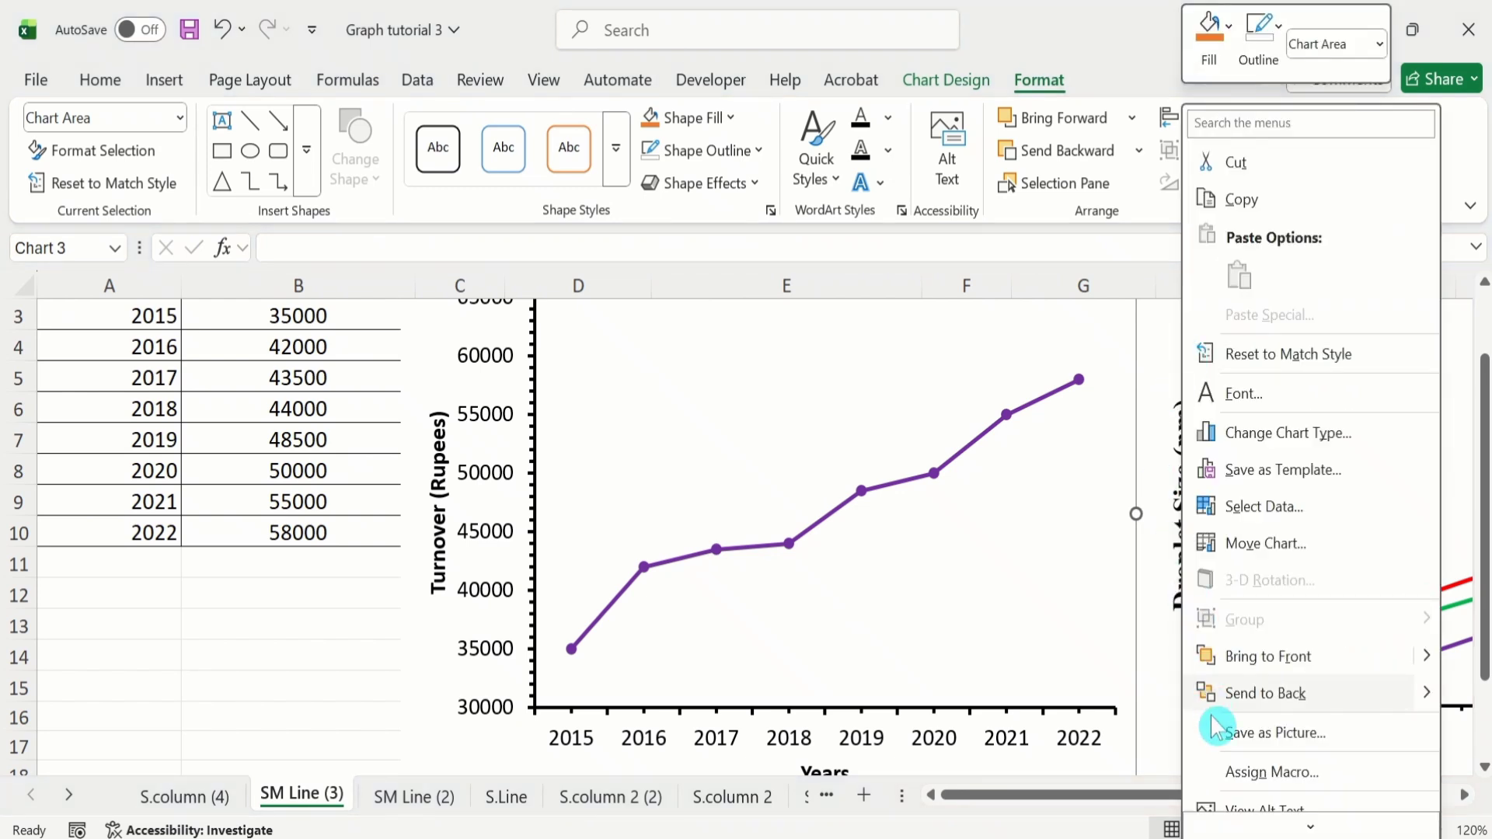
pyautogui.click(1259, 739)
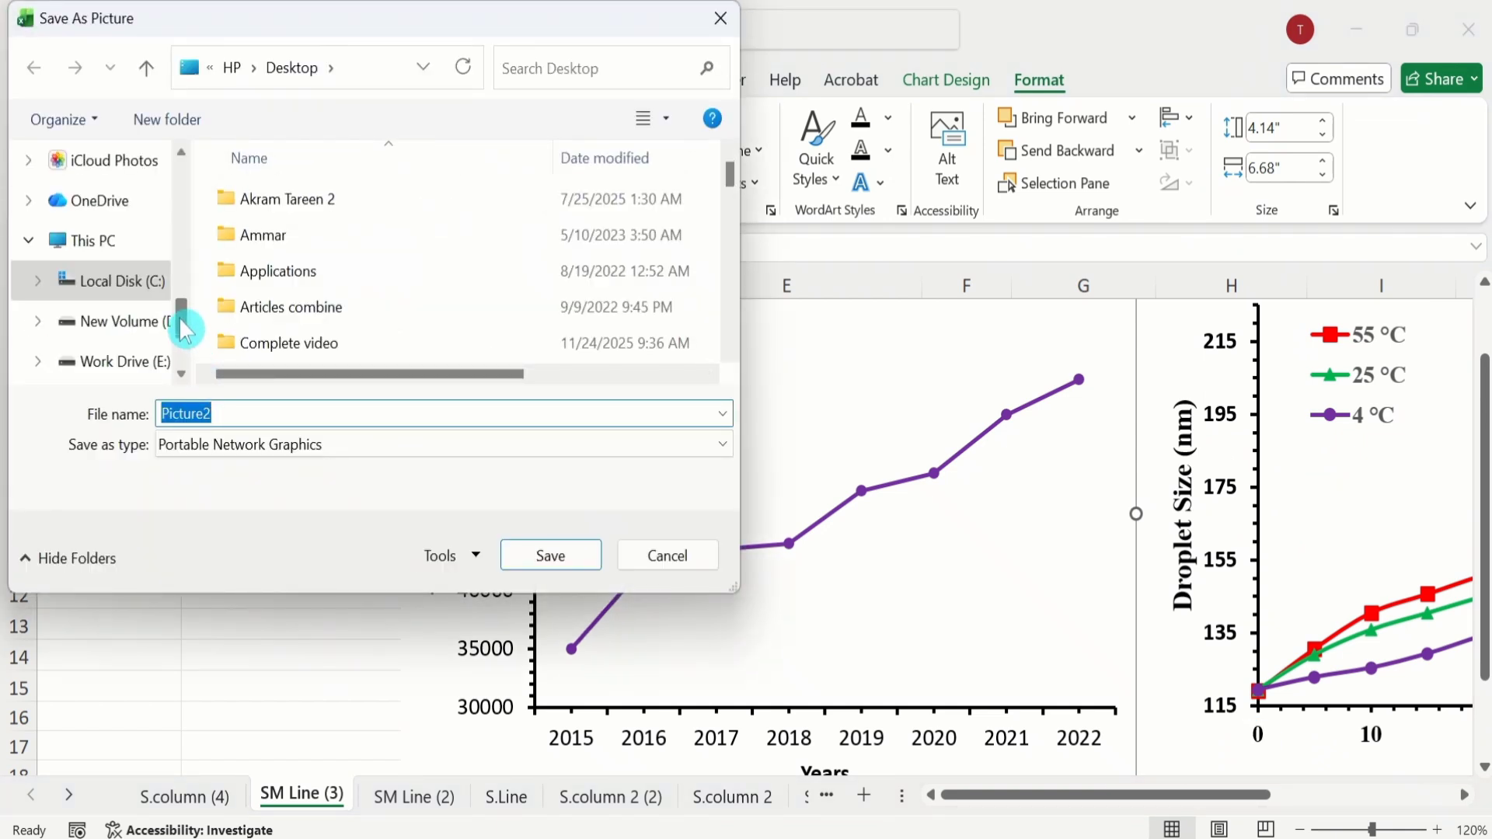
pyautogui.moveTo(184, 324); pyautogui.dragTo(186, 214)
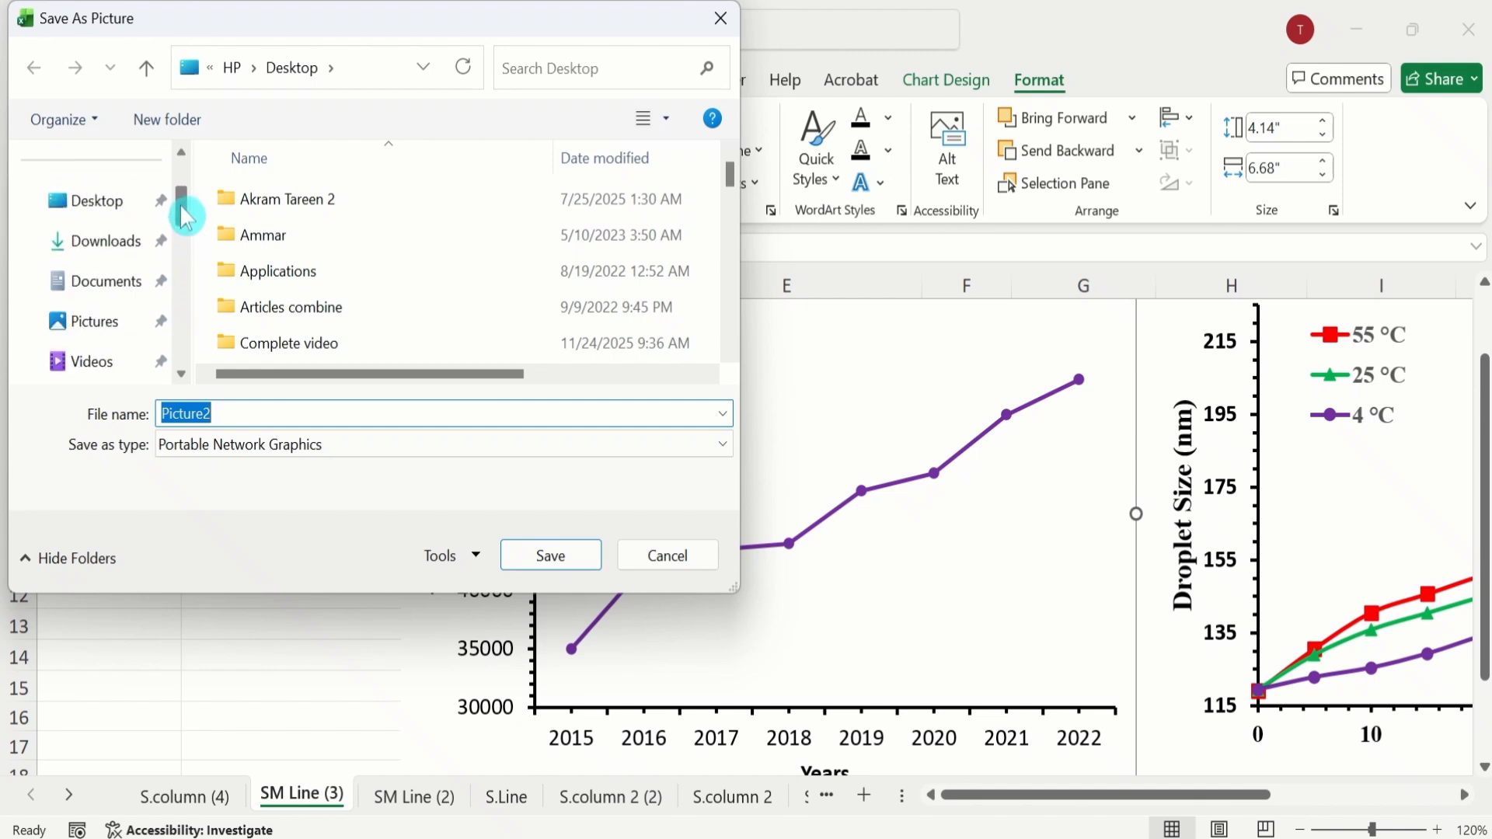
pyautogui.click(93, 210)
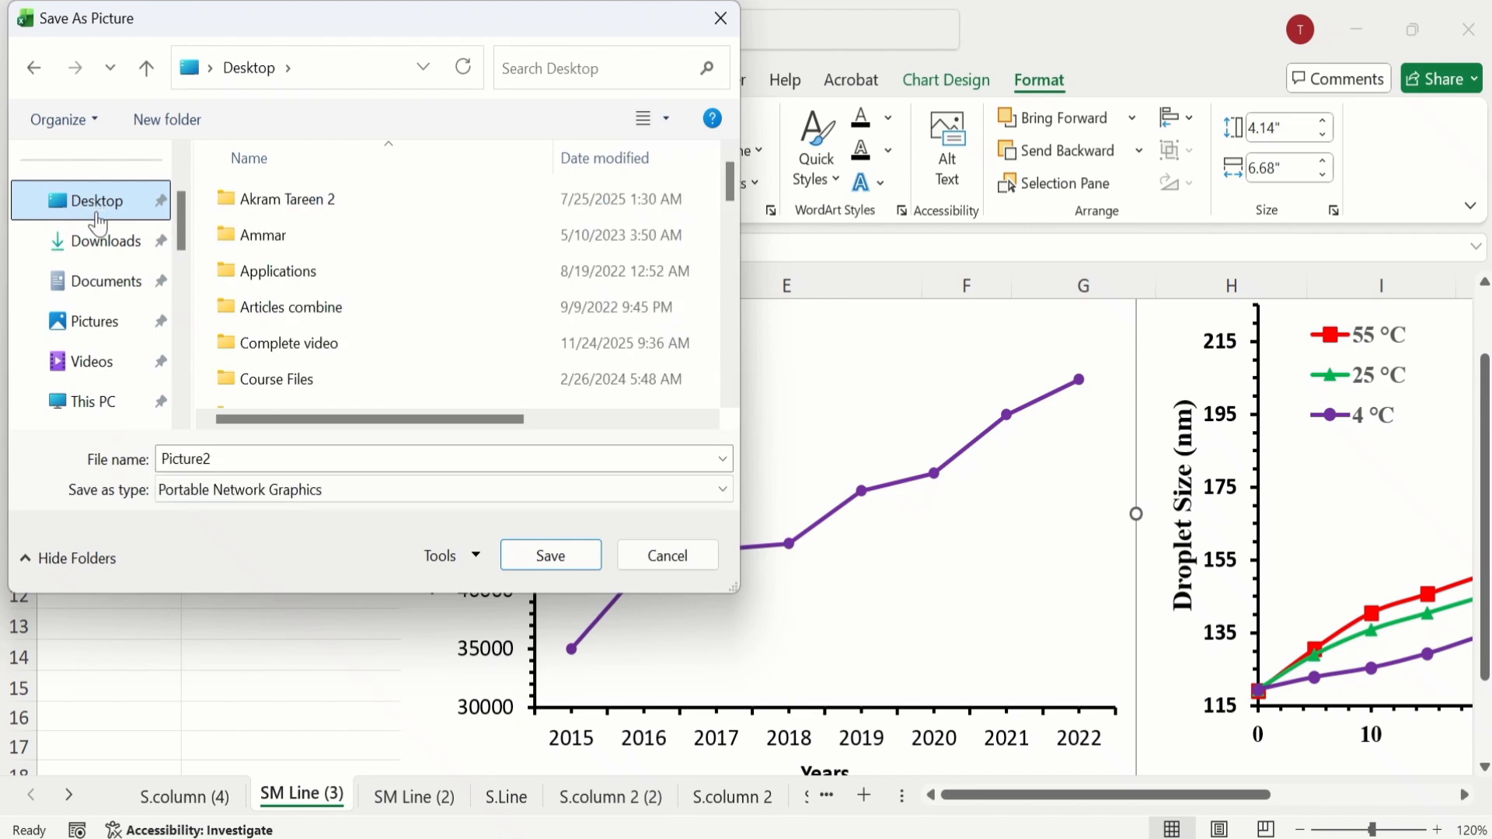
pyautogui.click(544, 560)
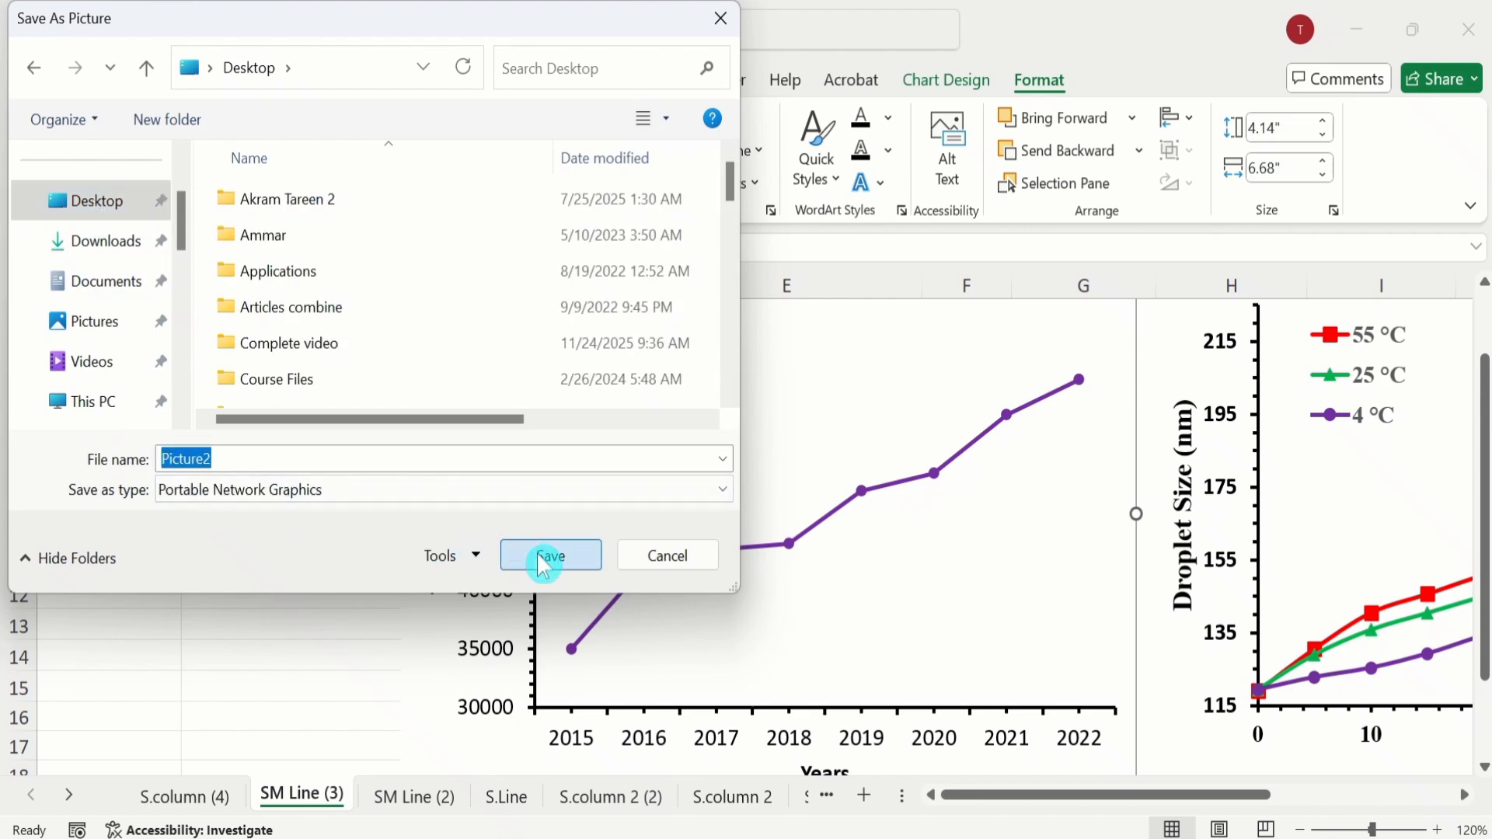
# Step: Save the red turnover line chart on the SM Line (2) sheet as a PNG picture on the Desktop
pyautogui.click(397, 796)
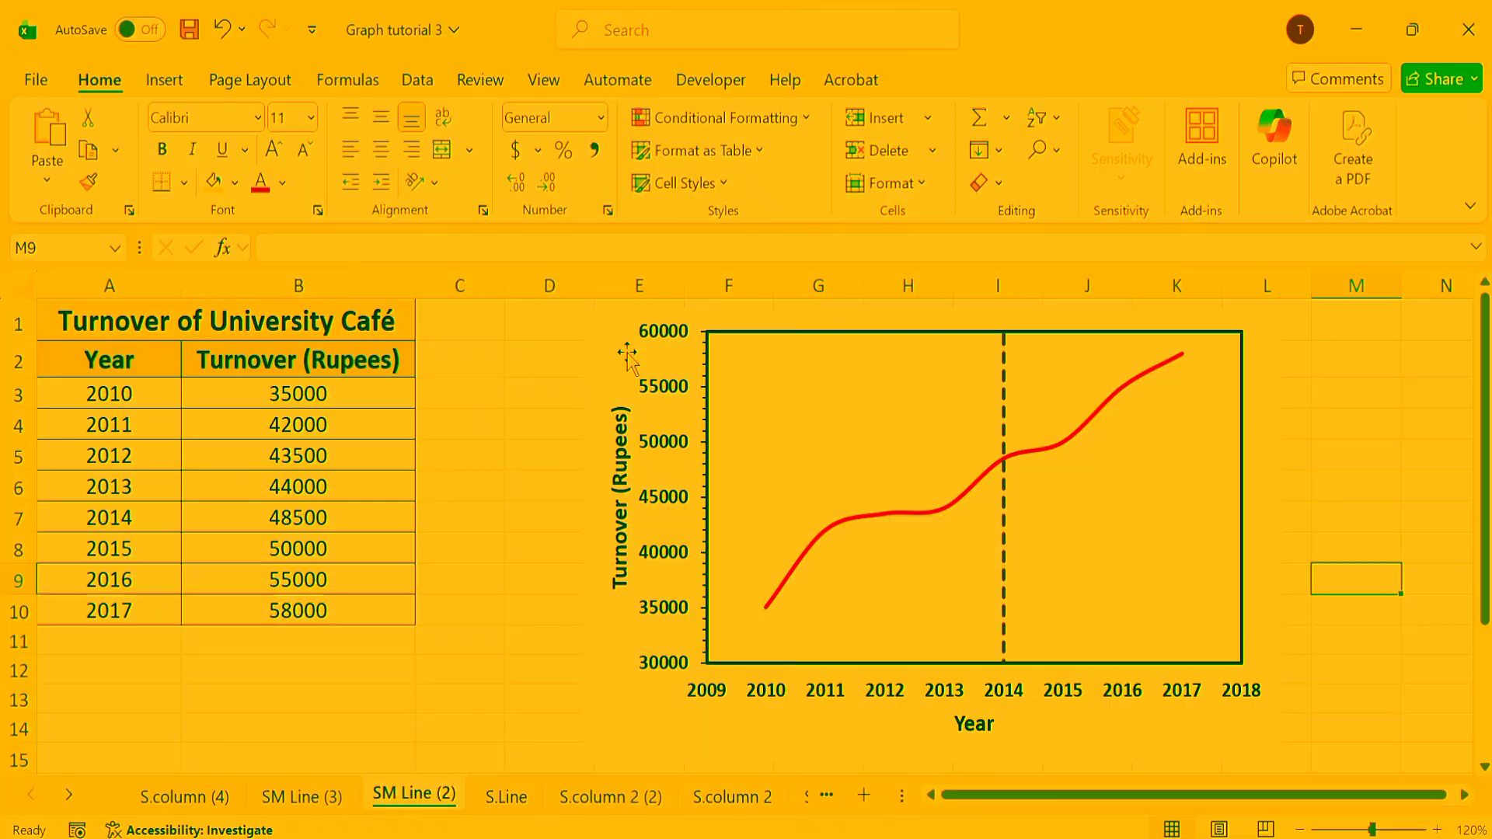
pyautogui.click(589, 348)
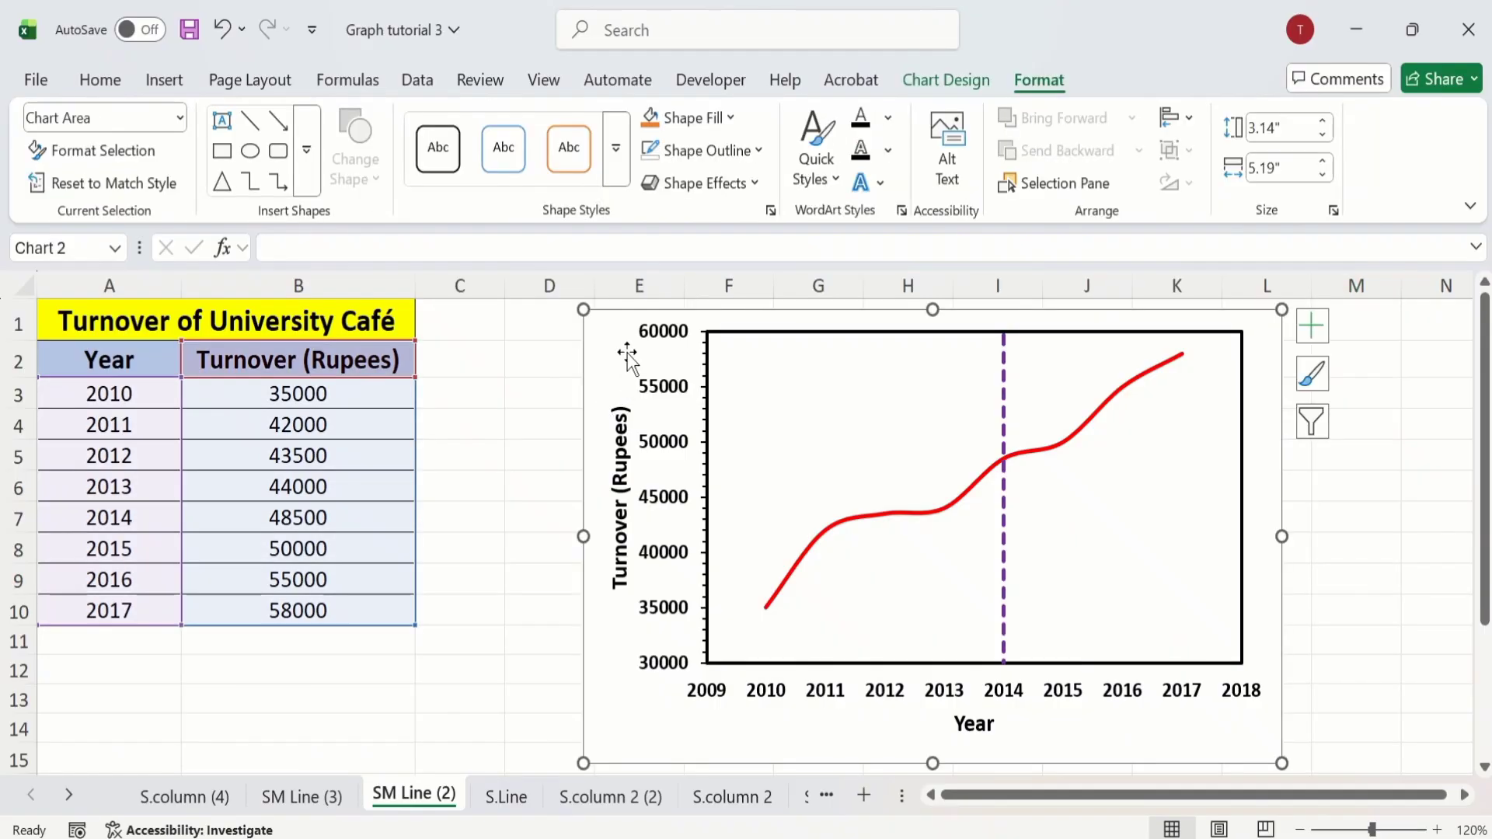
pyautogui.rightClick(628, 359)
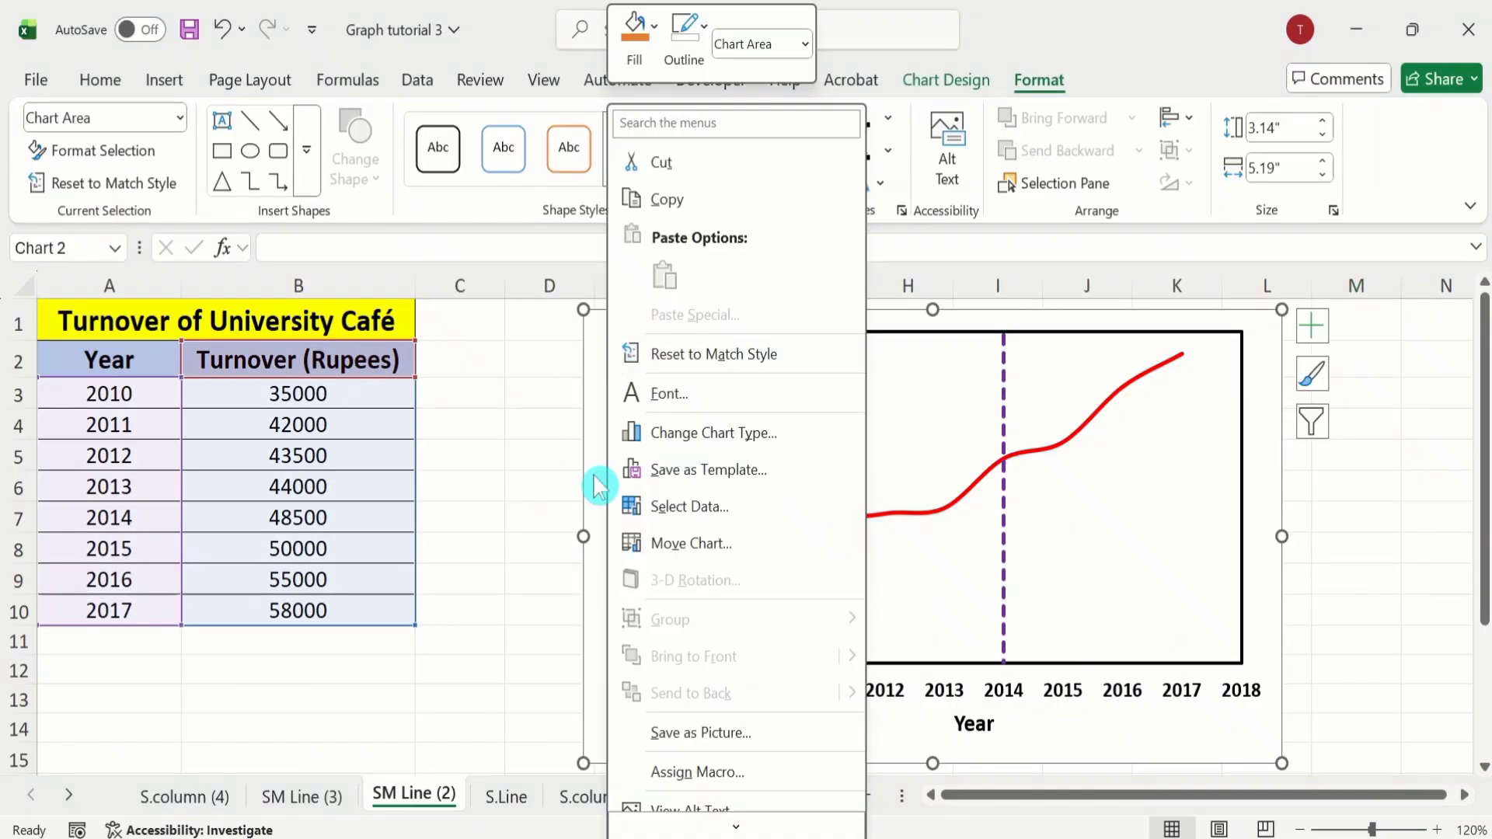
pyautogui.click(689, 735)
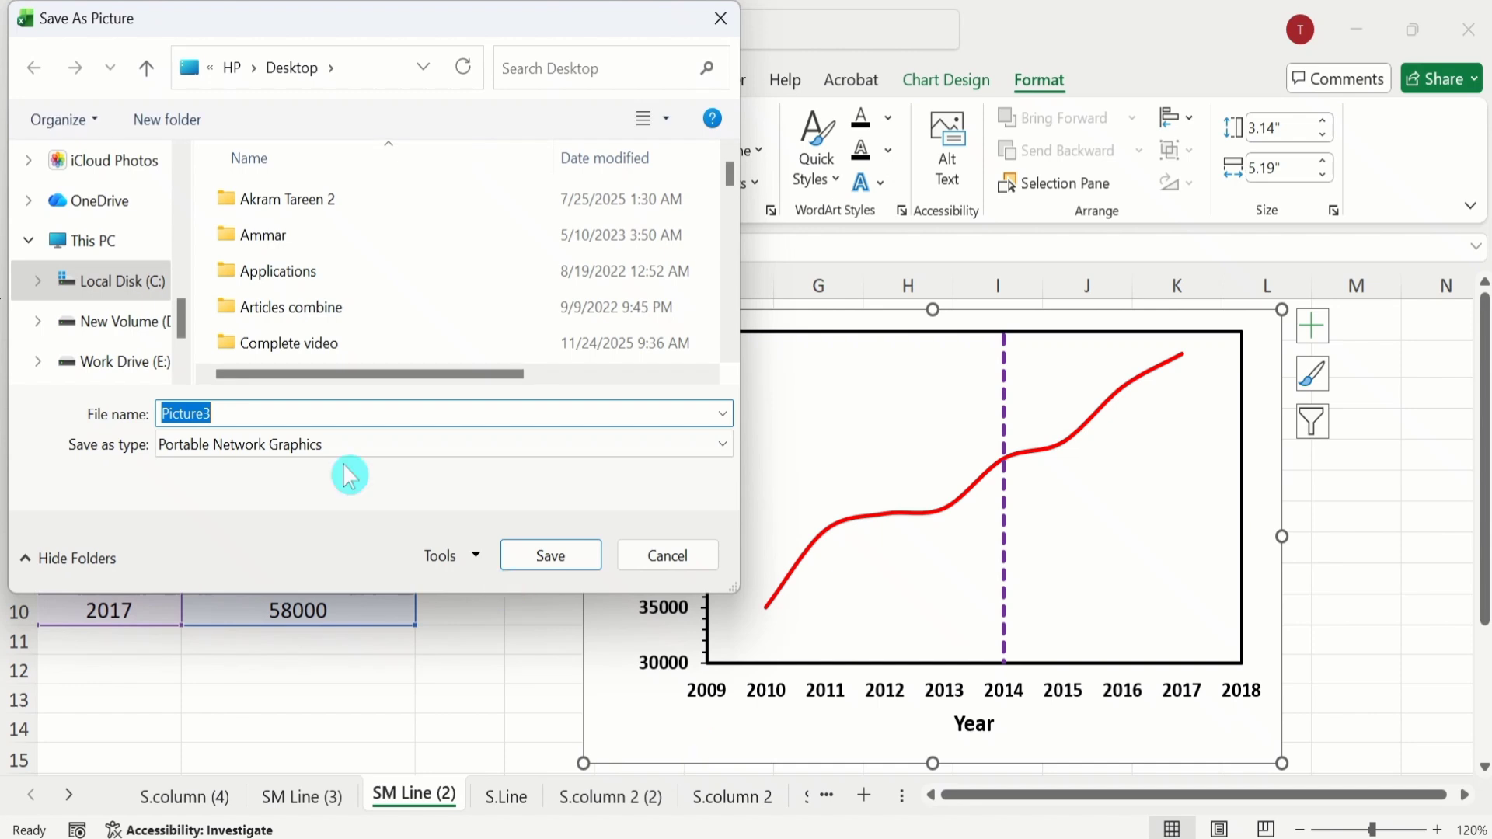
pyautogui.moveTo(185, 319); pyautogui.dragTo(190, 204)
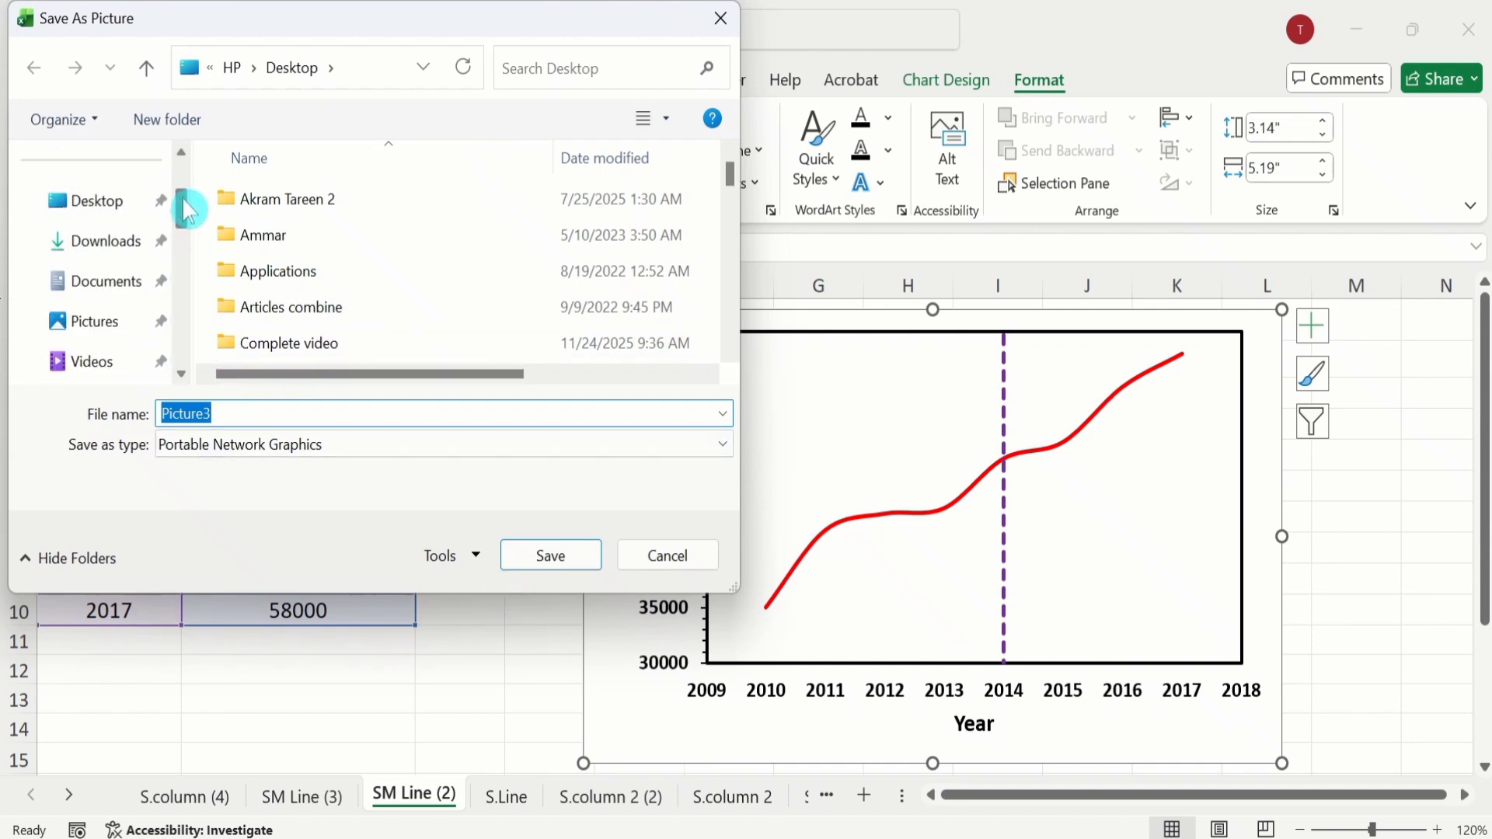
pyautogui.click(124, 207)
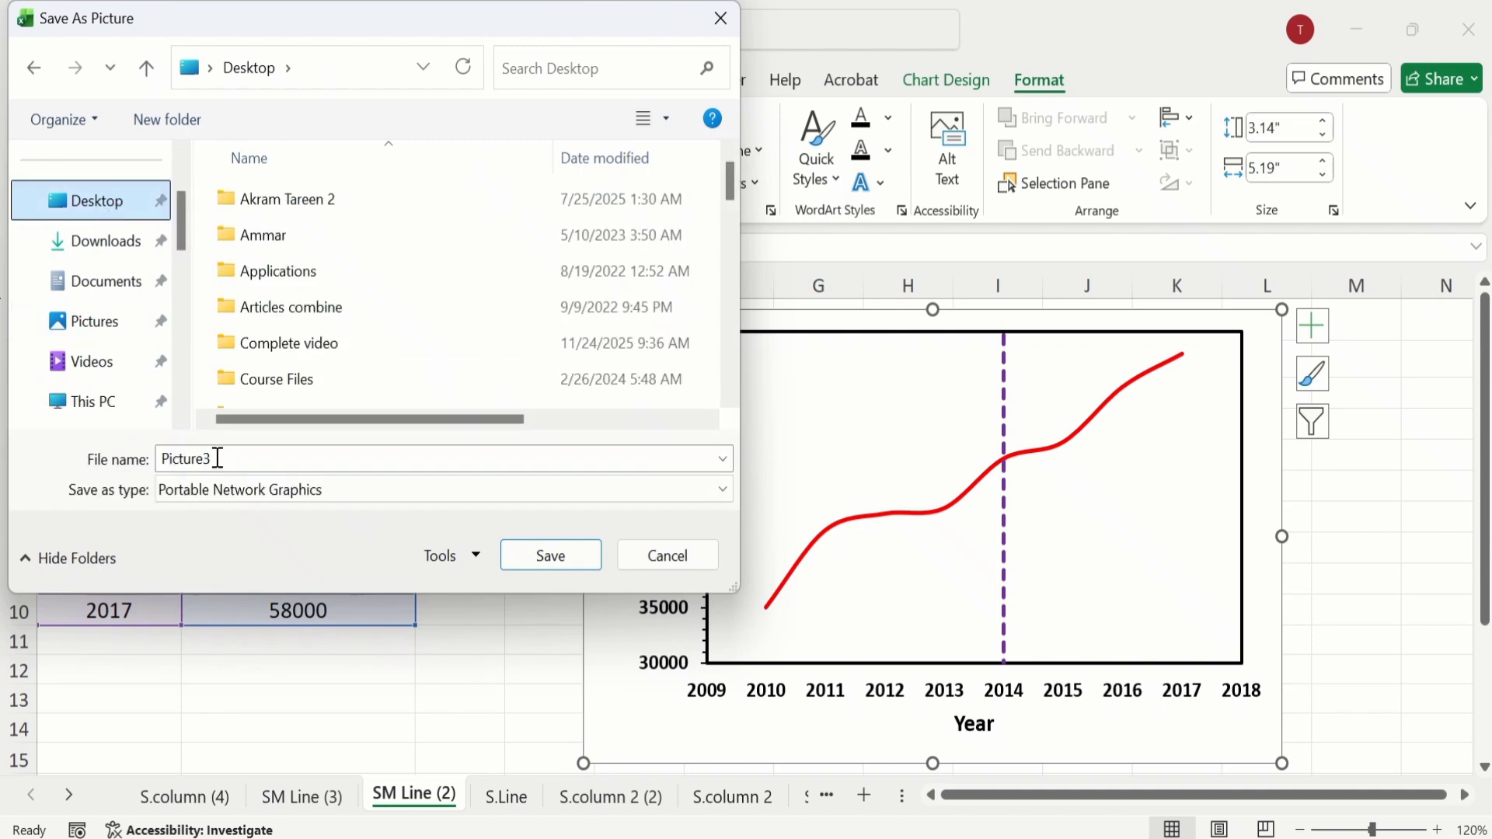
pyautogui.click(543, 556)
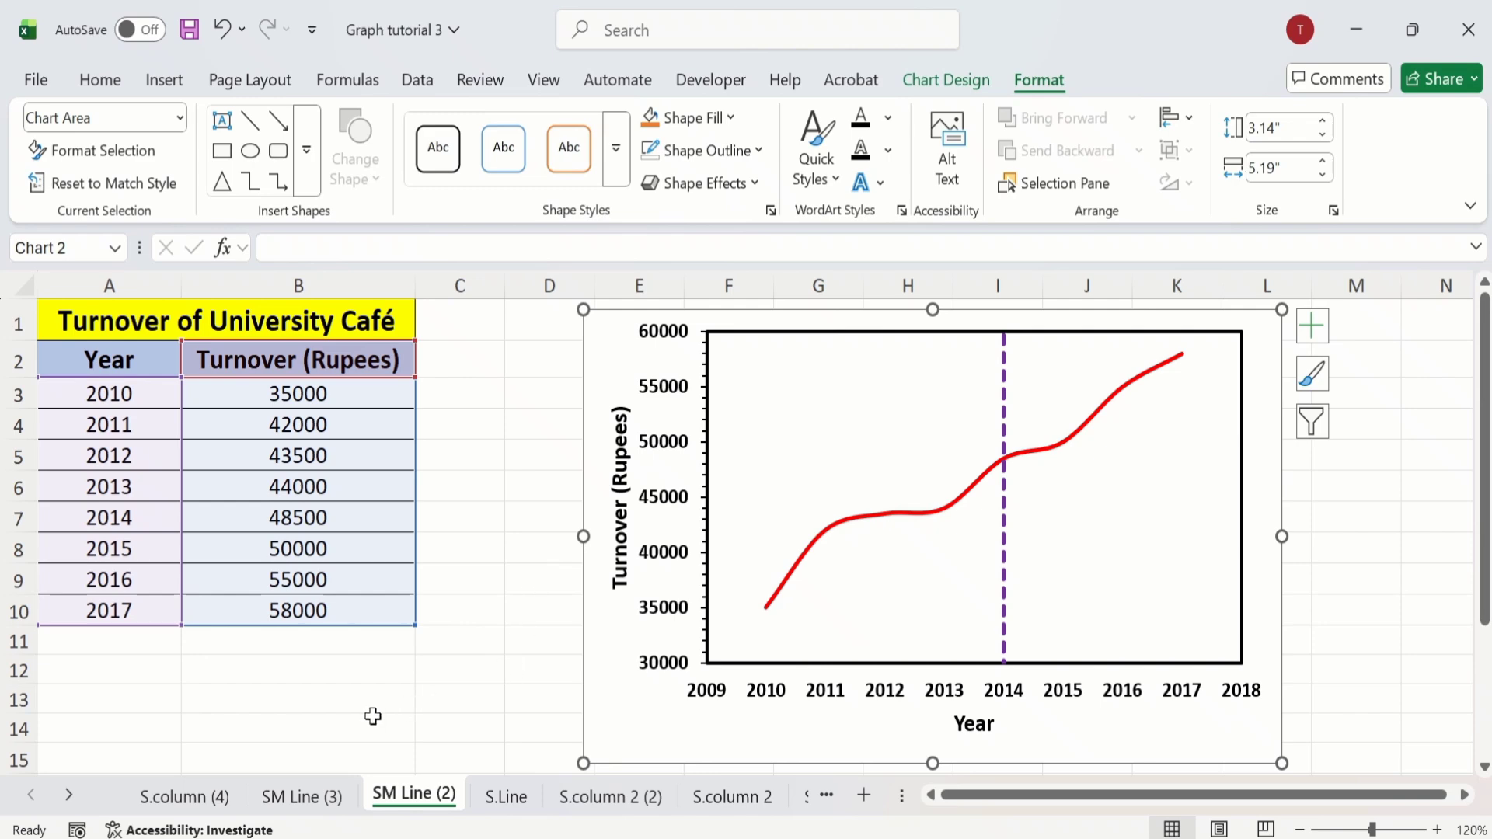
# Step: Save the green Turnover of University Café column chart on the S.column (4) sheet as a PNG picture on the Desktop
pyautogui.click(201, 801)
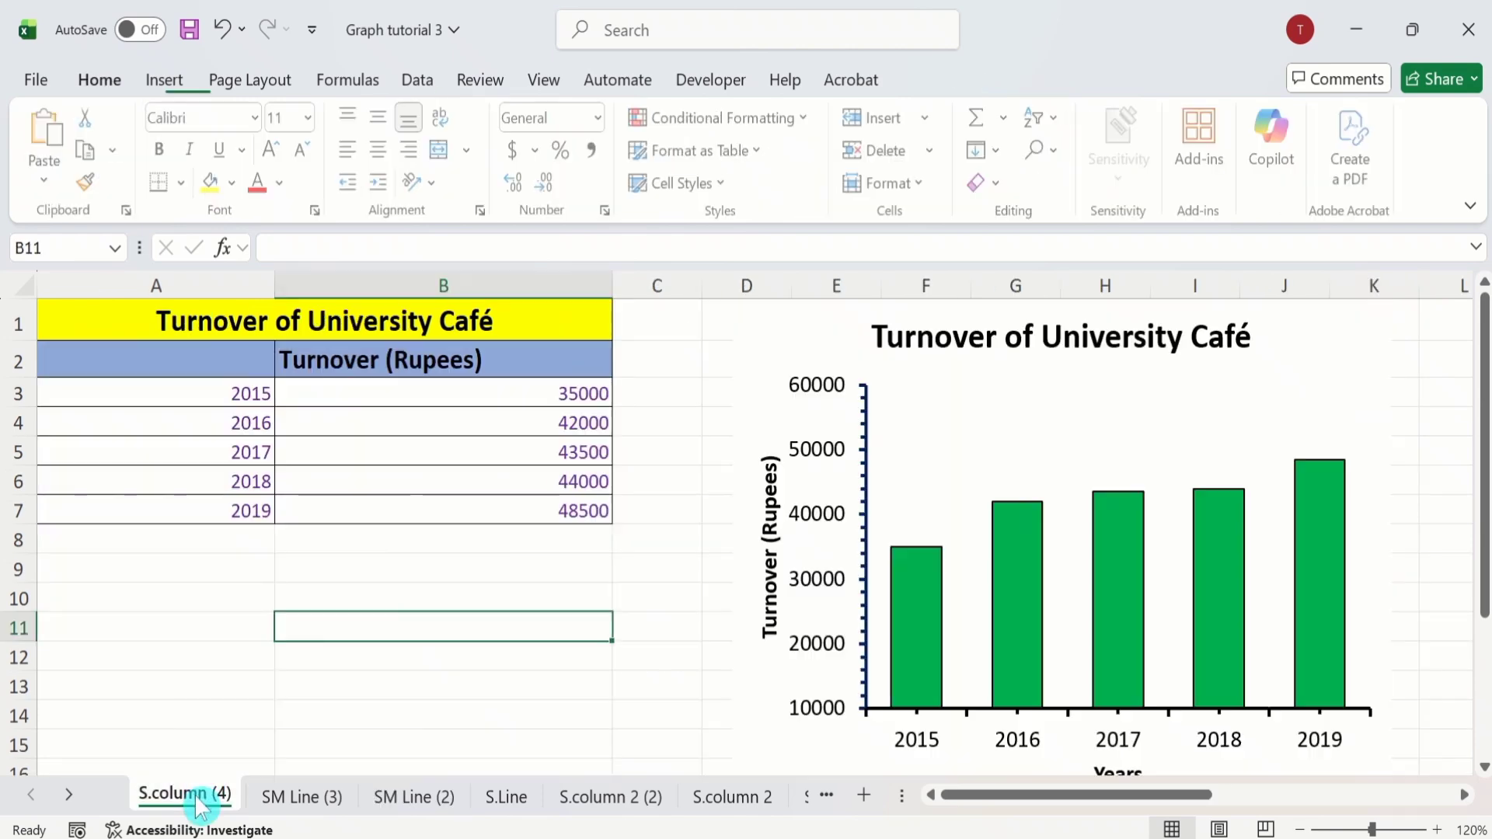
pyautogui.click(778, 370)
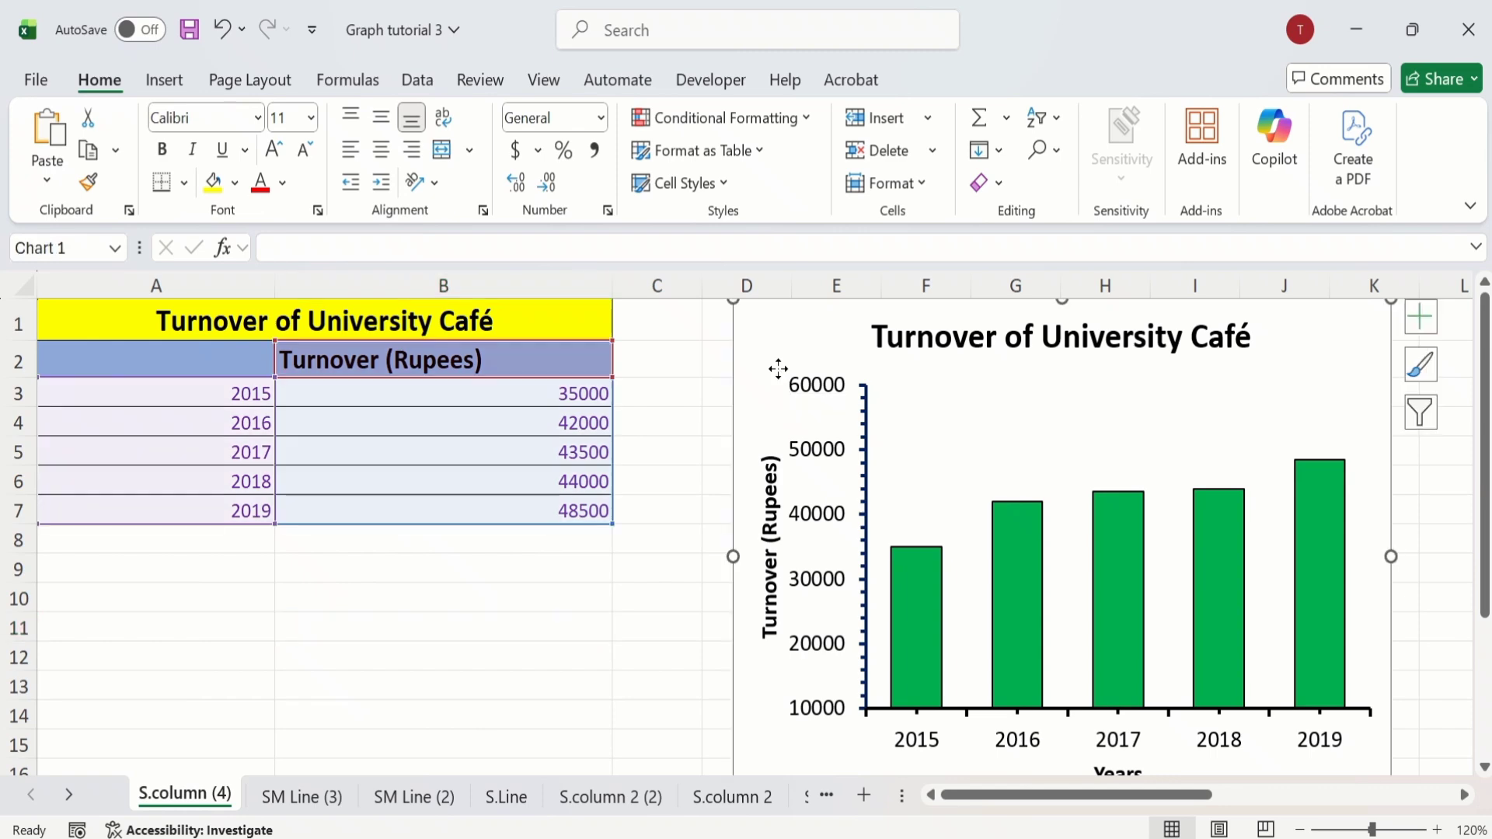
pyautogui.rightClick(777, 370)
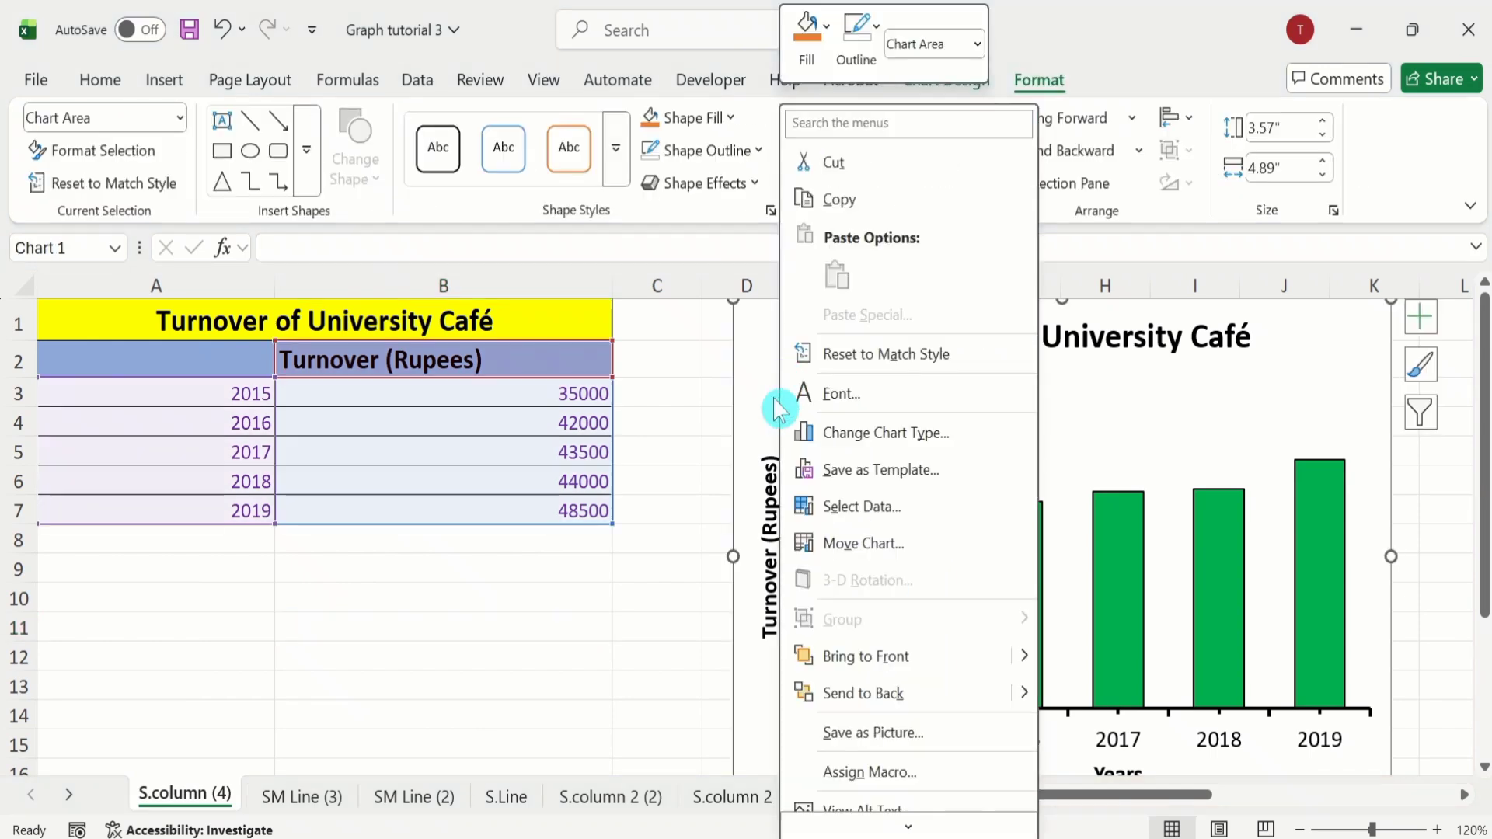
pyautogui.click(859, 735)
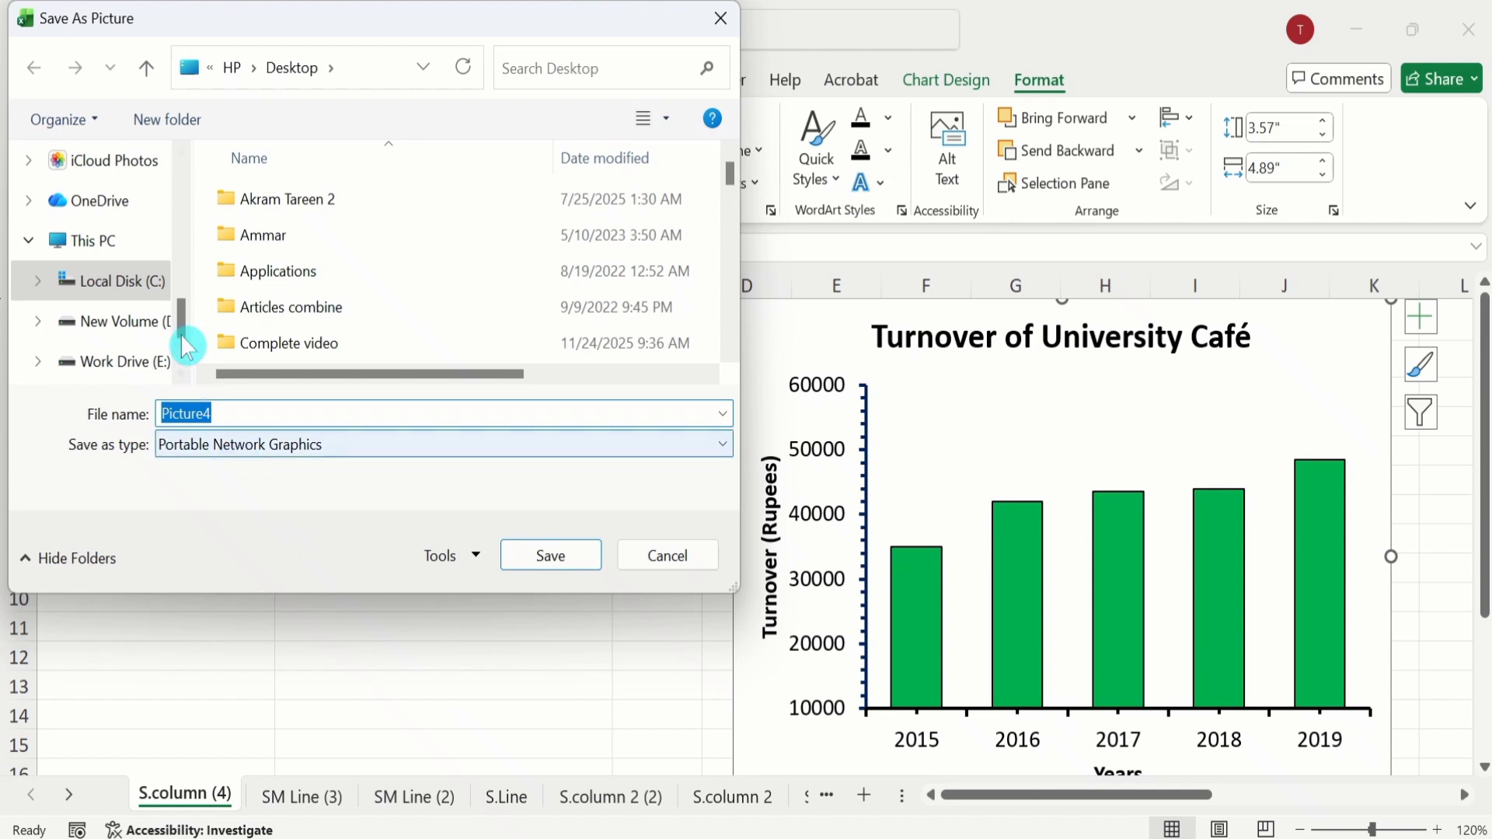
pyautogui.moveTo(182, 318); pyautogui.dragTo(184, 214)
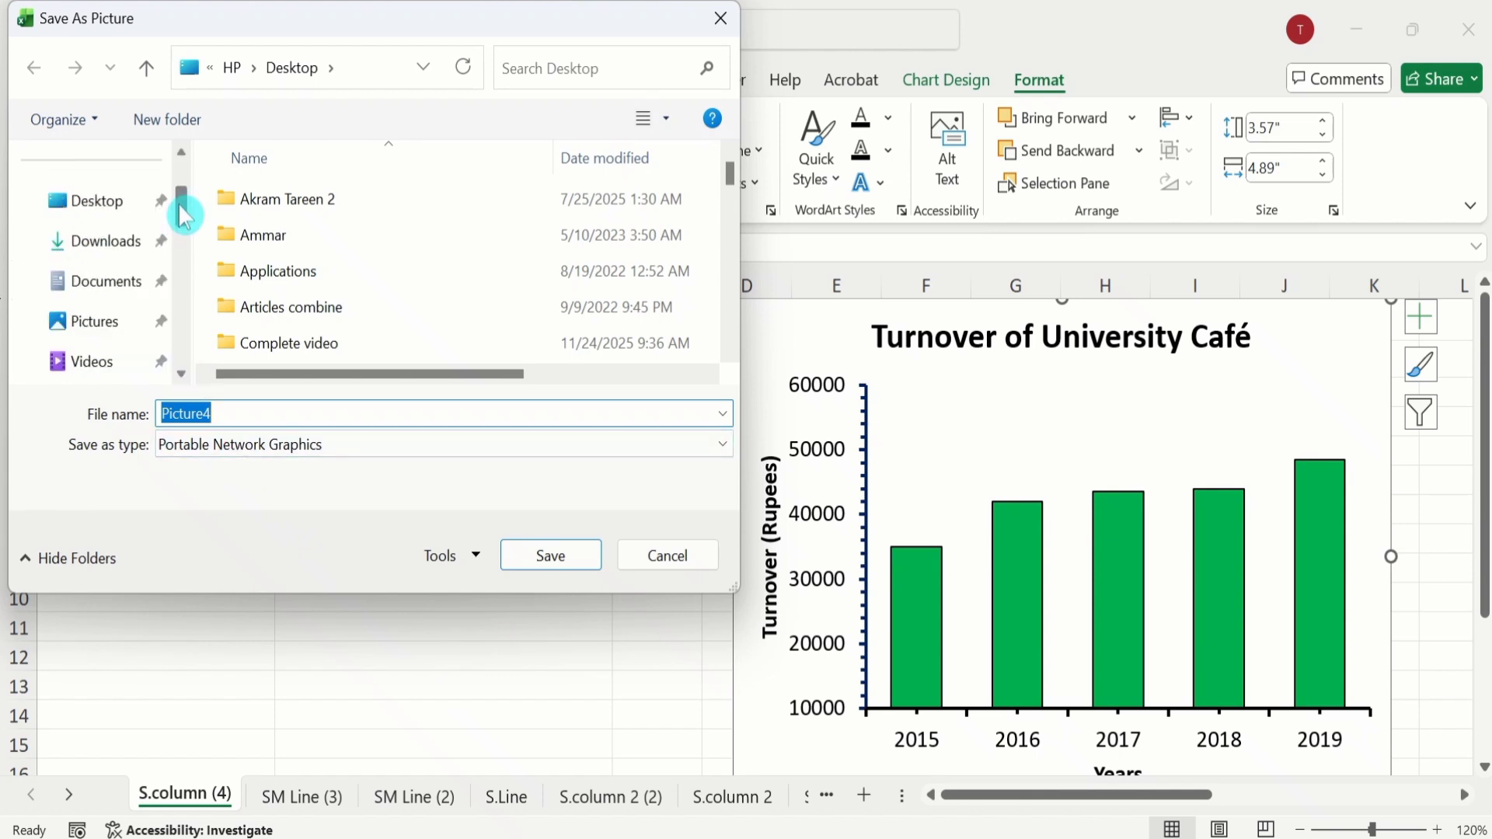
pyautogui.click(104, 204)
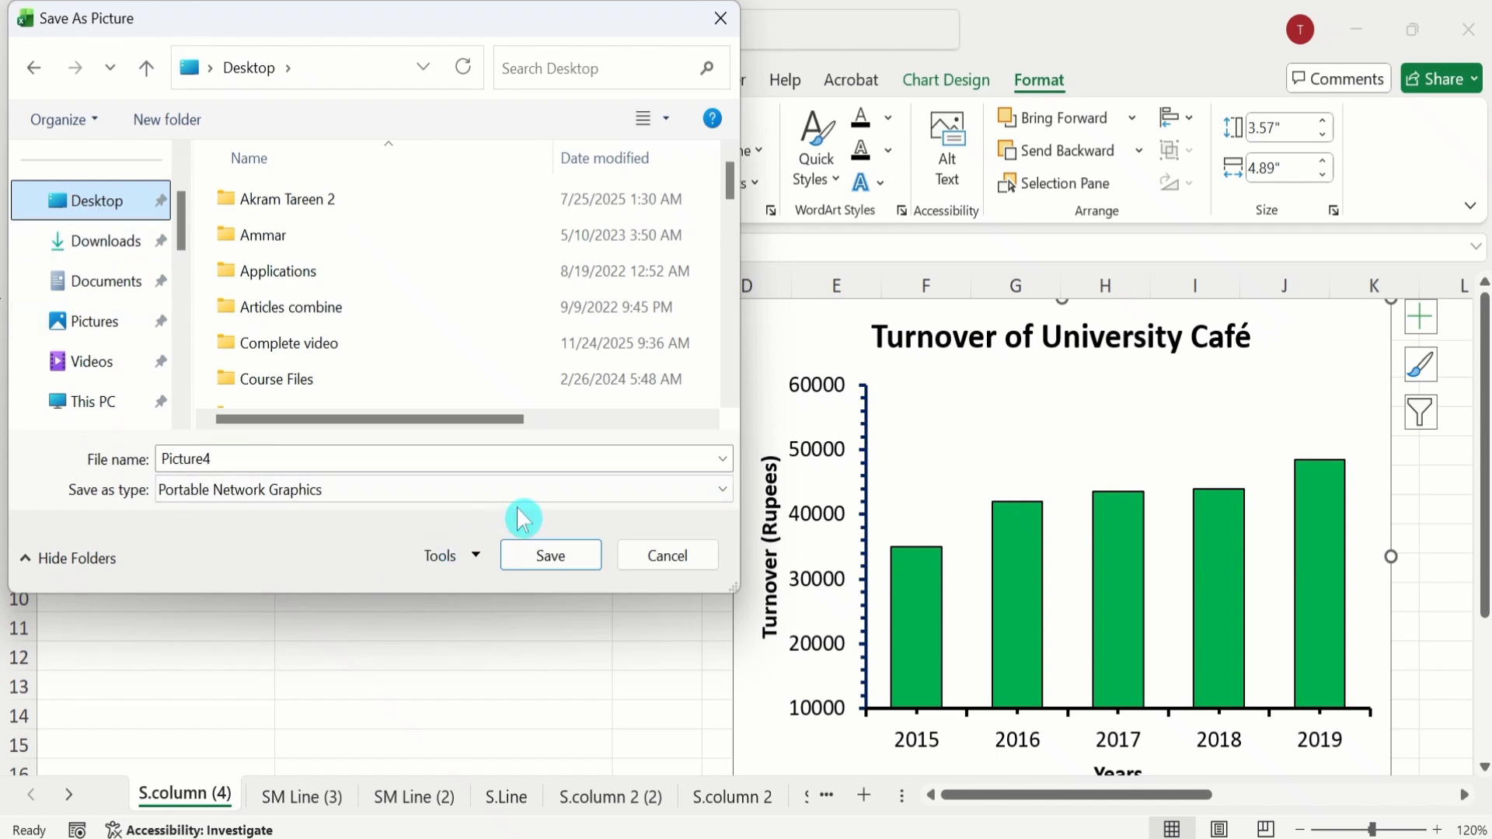
pyautogui.click(551, 561)
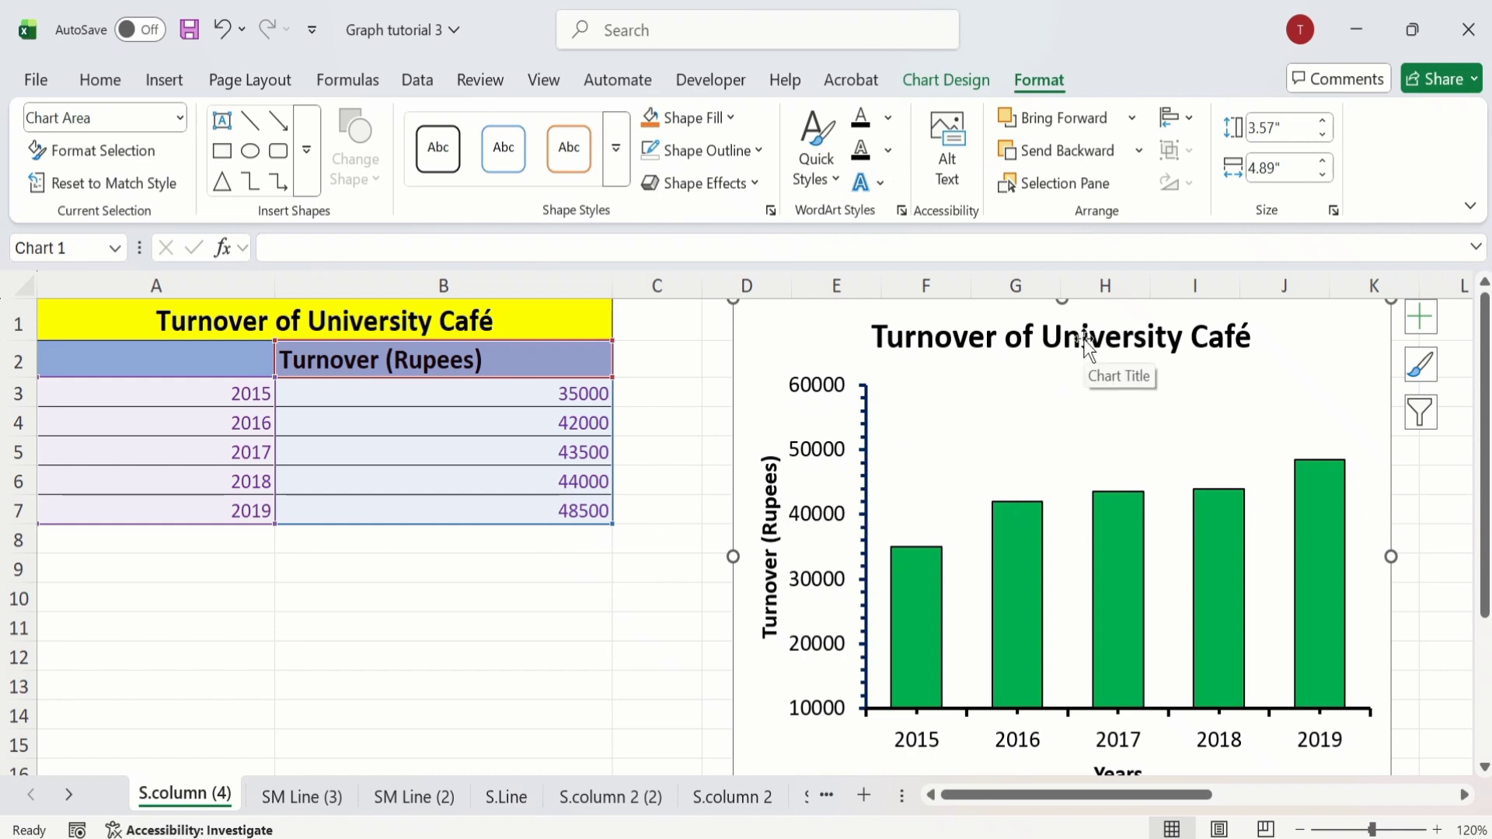
# Step: Switch to the Word document graph 2 and insert a 2x2 table on the blank page
pyautogui.click(1355, 40)
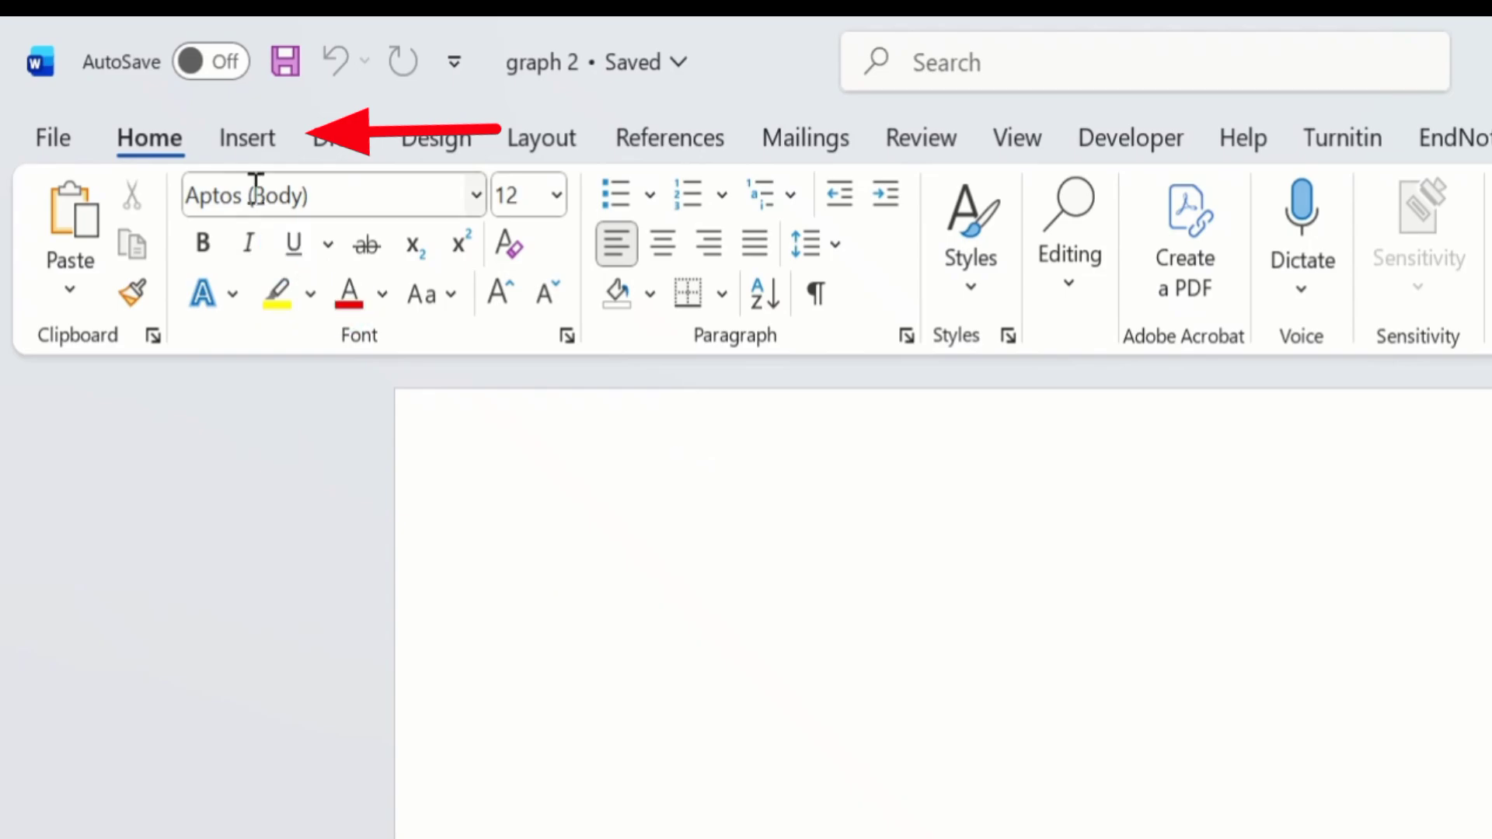
pyautogui.click(250, 137)
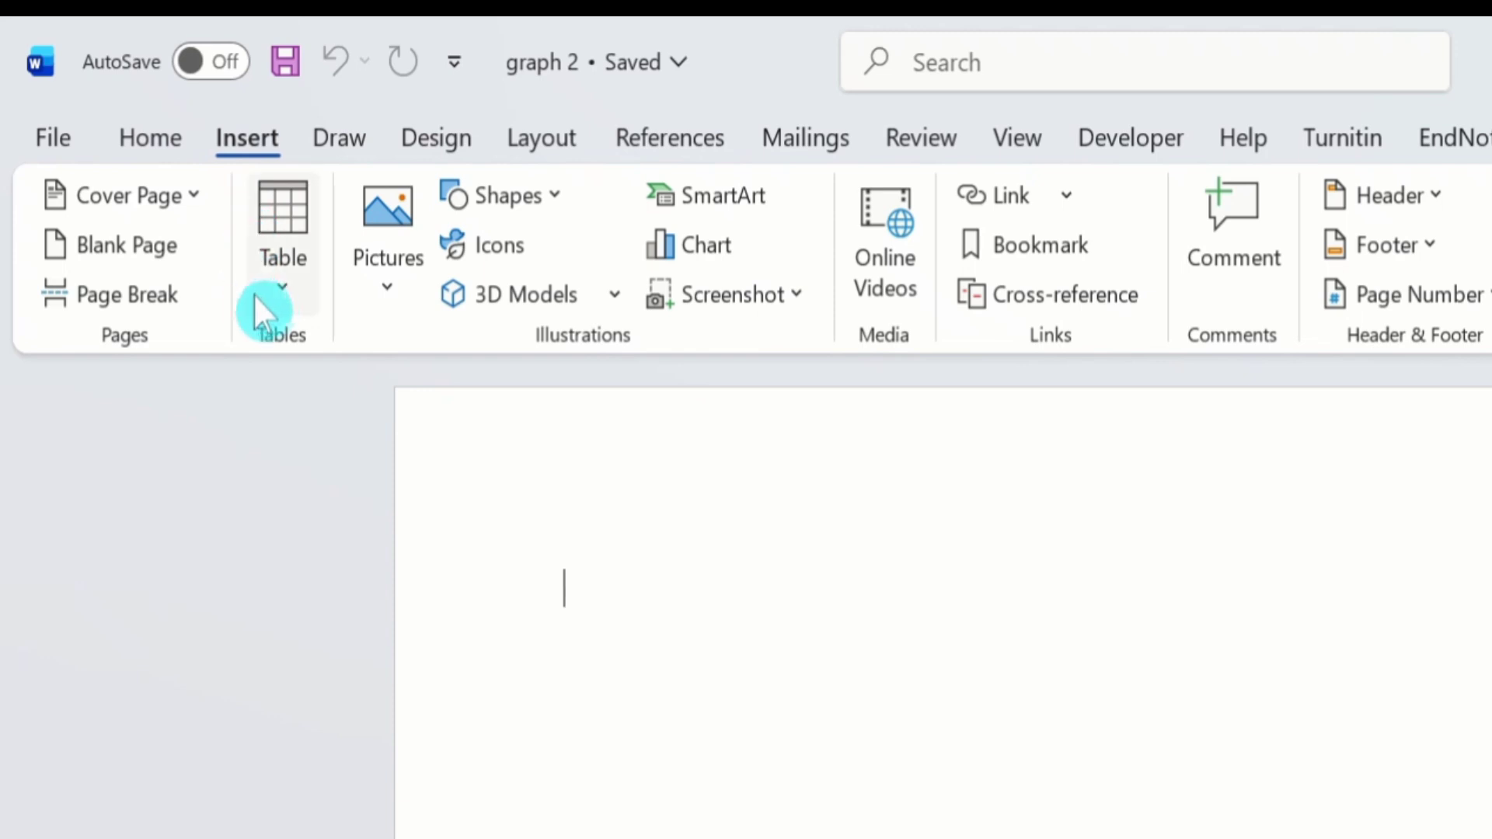
pyautogui.click(280, 290)
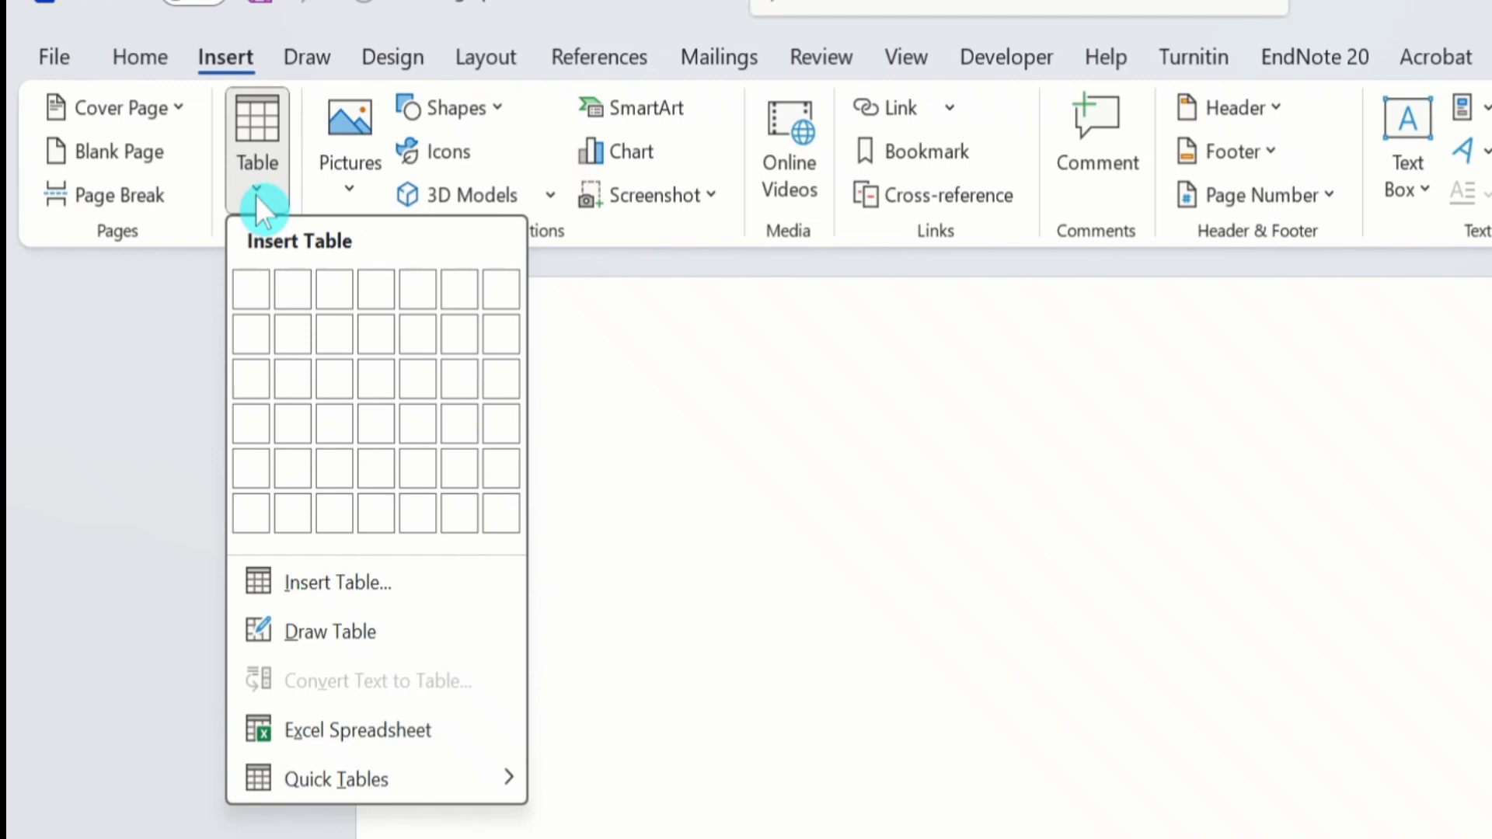
pyautogui.click(288, 324)
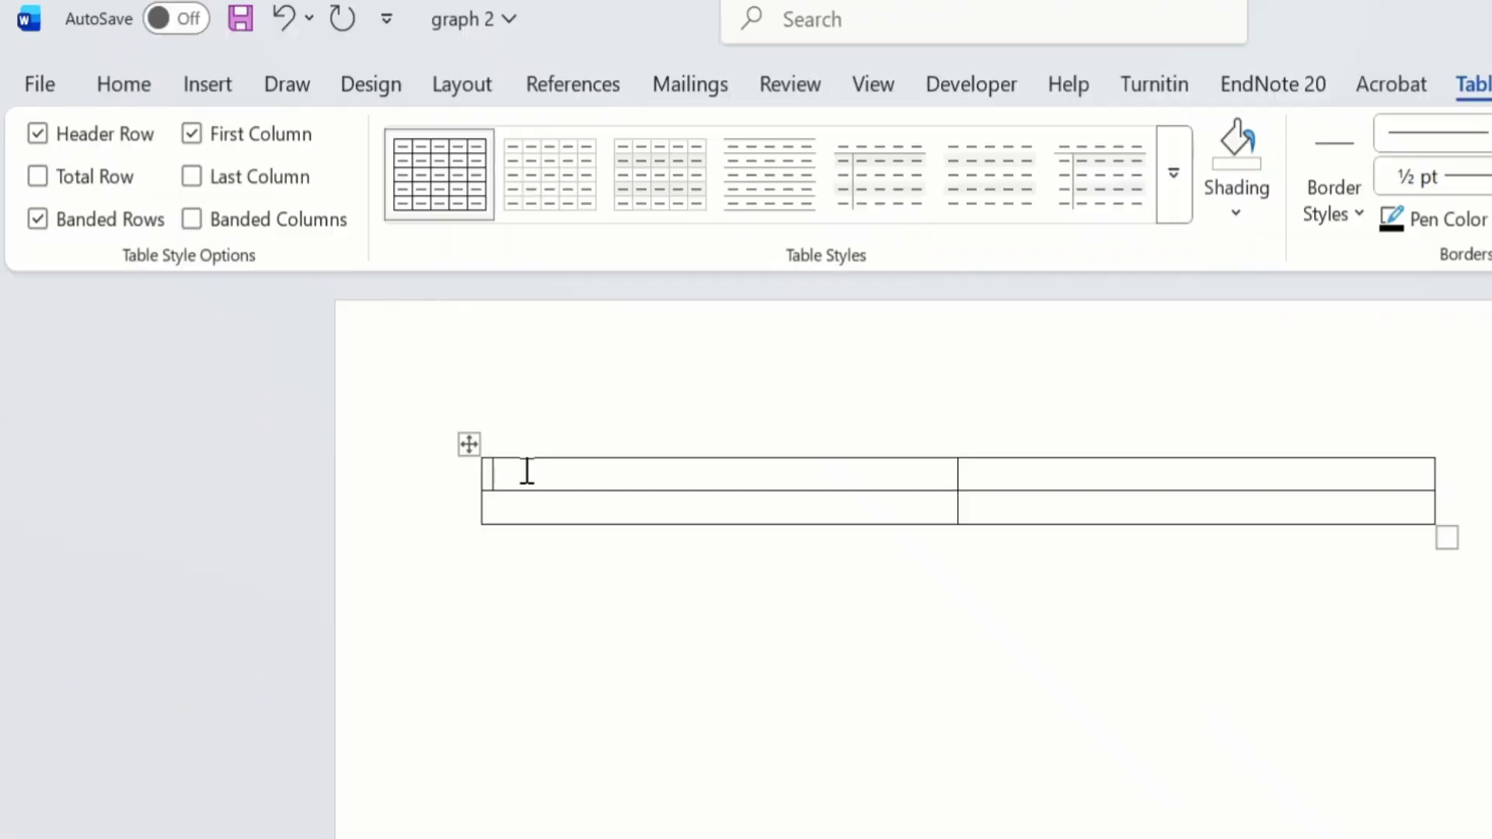
# Step: Insert the image Picture1 from the Desktop into the first cell of the table's top row
pyautogui.click(207, 82)
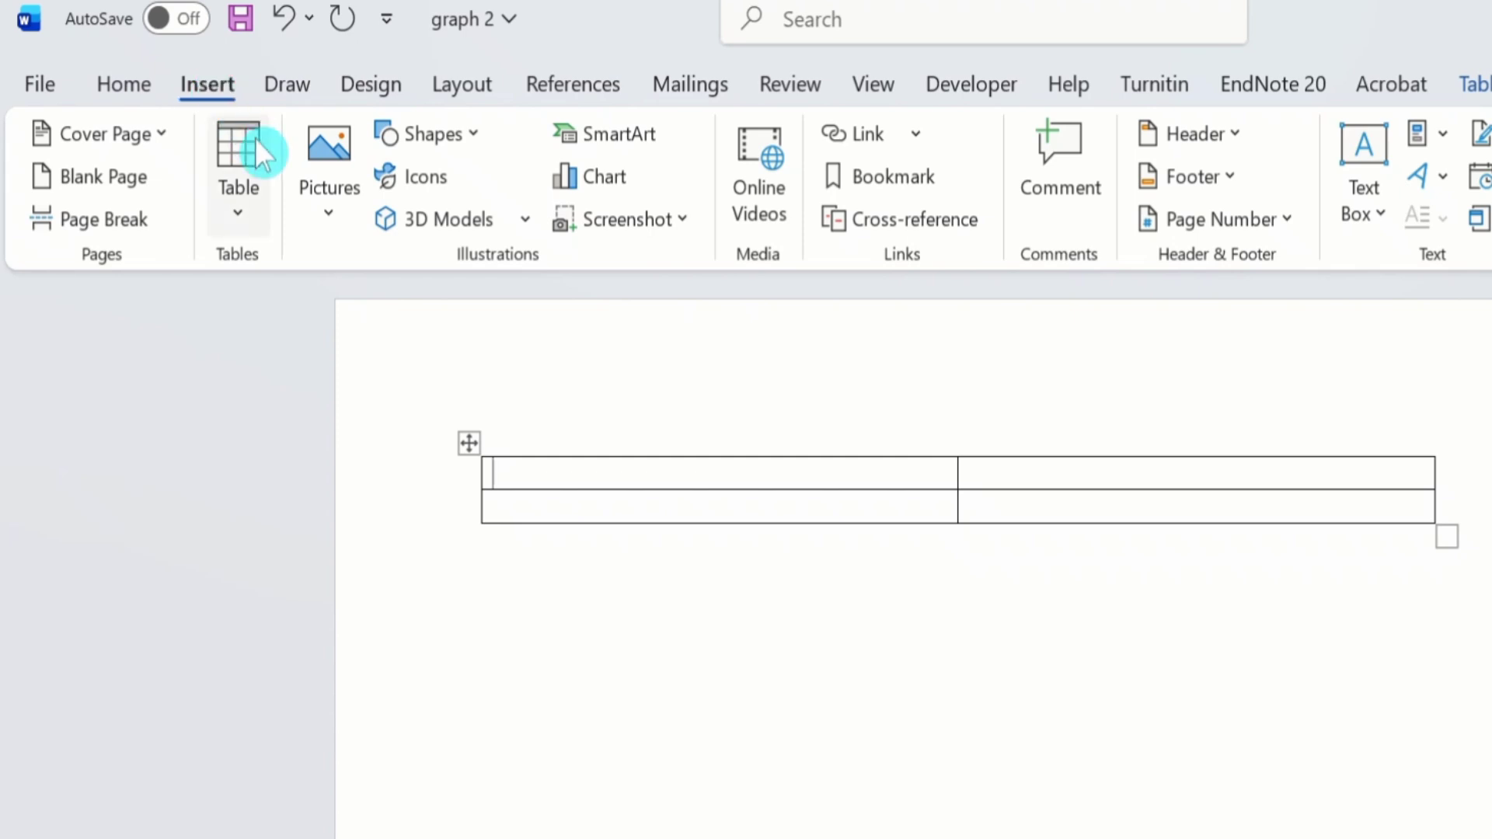
pyautogui.click(328, 226)
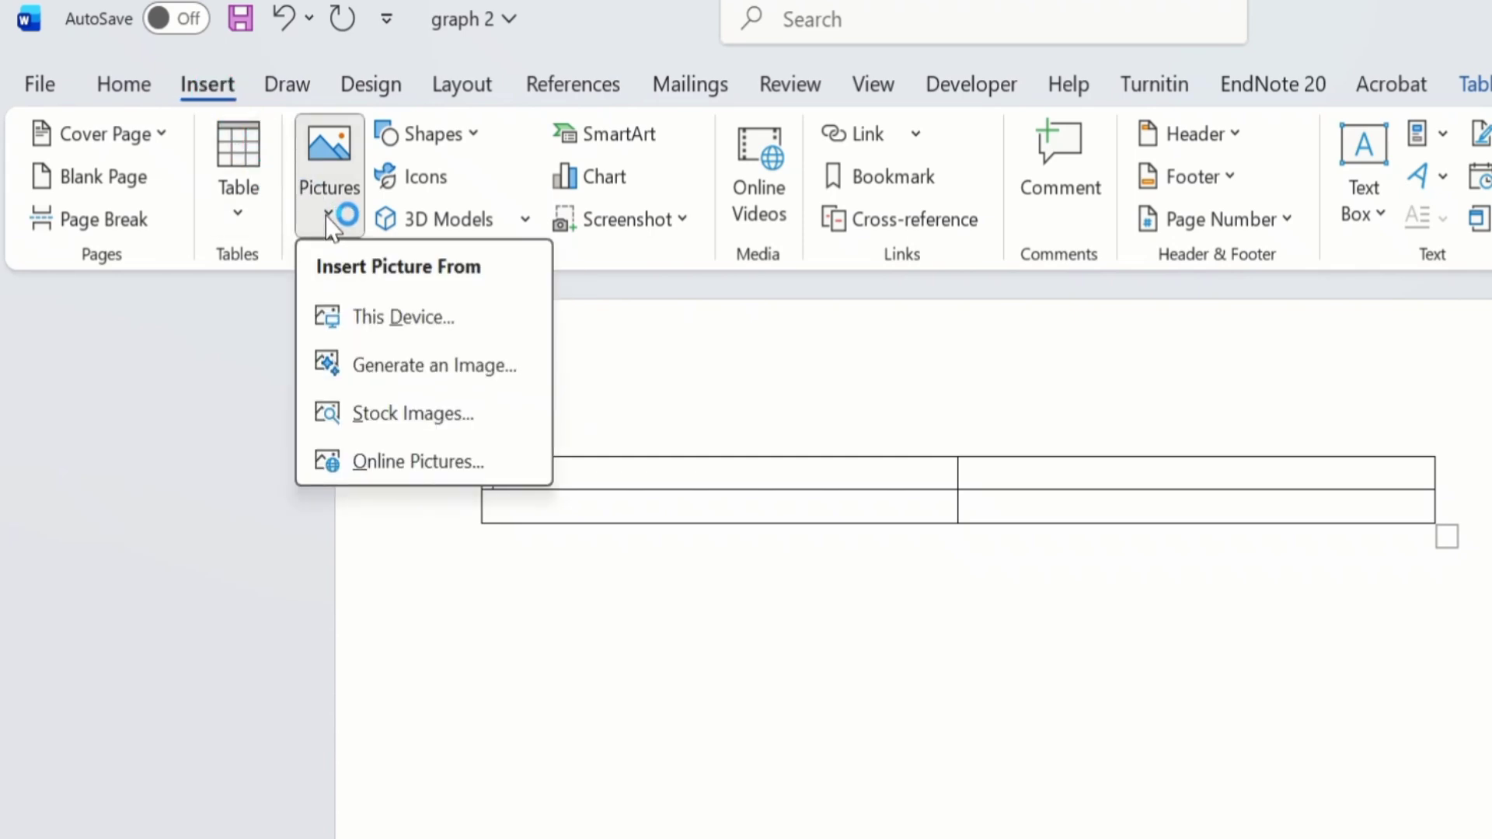
pyautogui.click(348, 317)
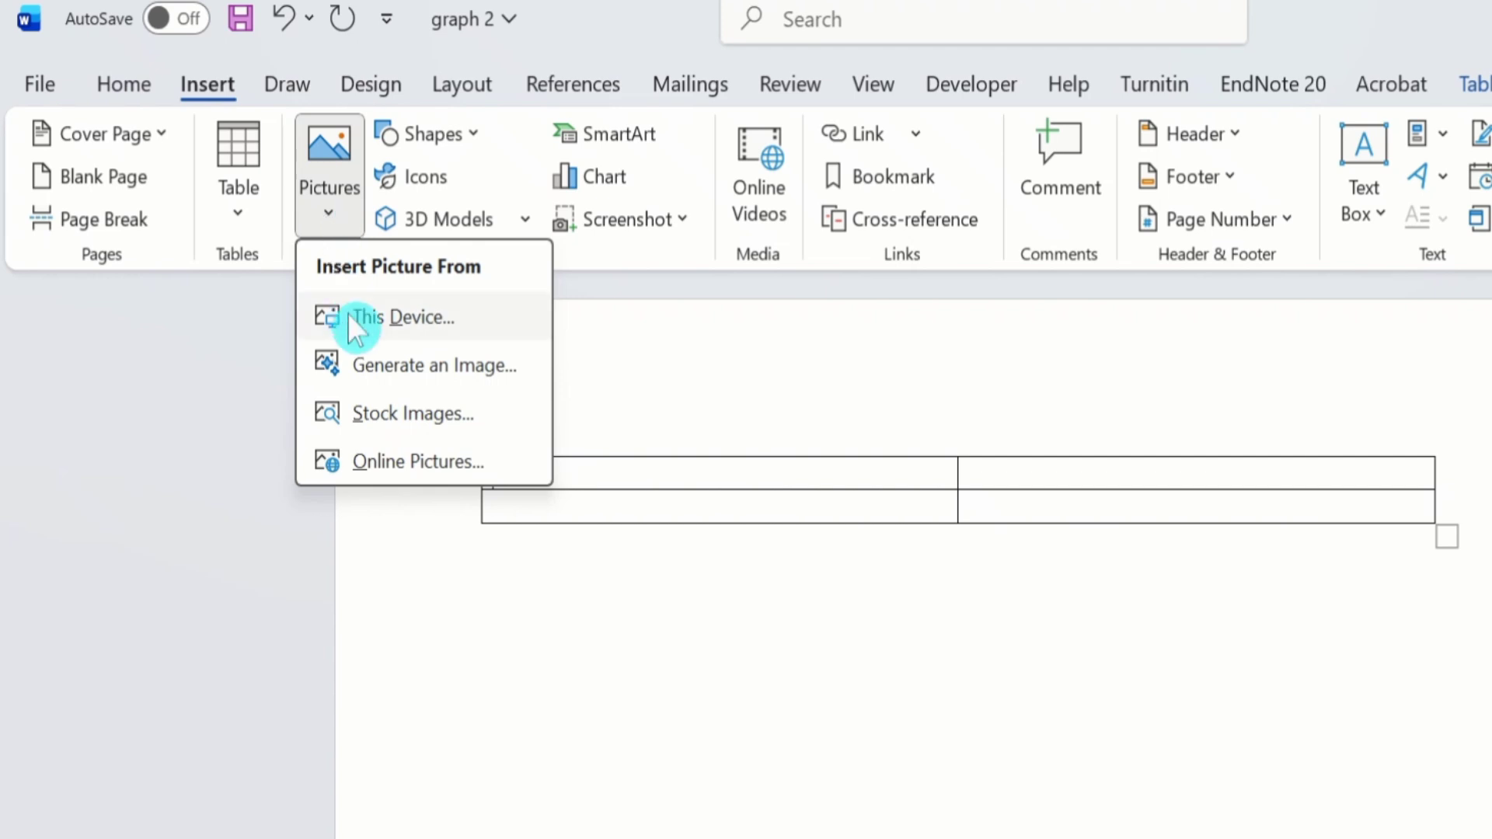
pyautogui.click(394, 314)
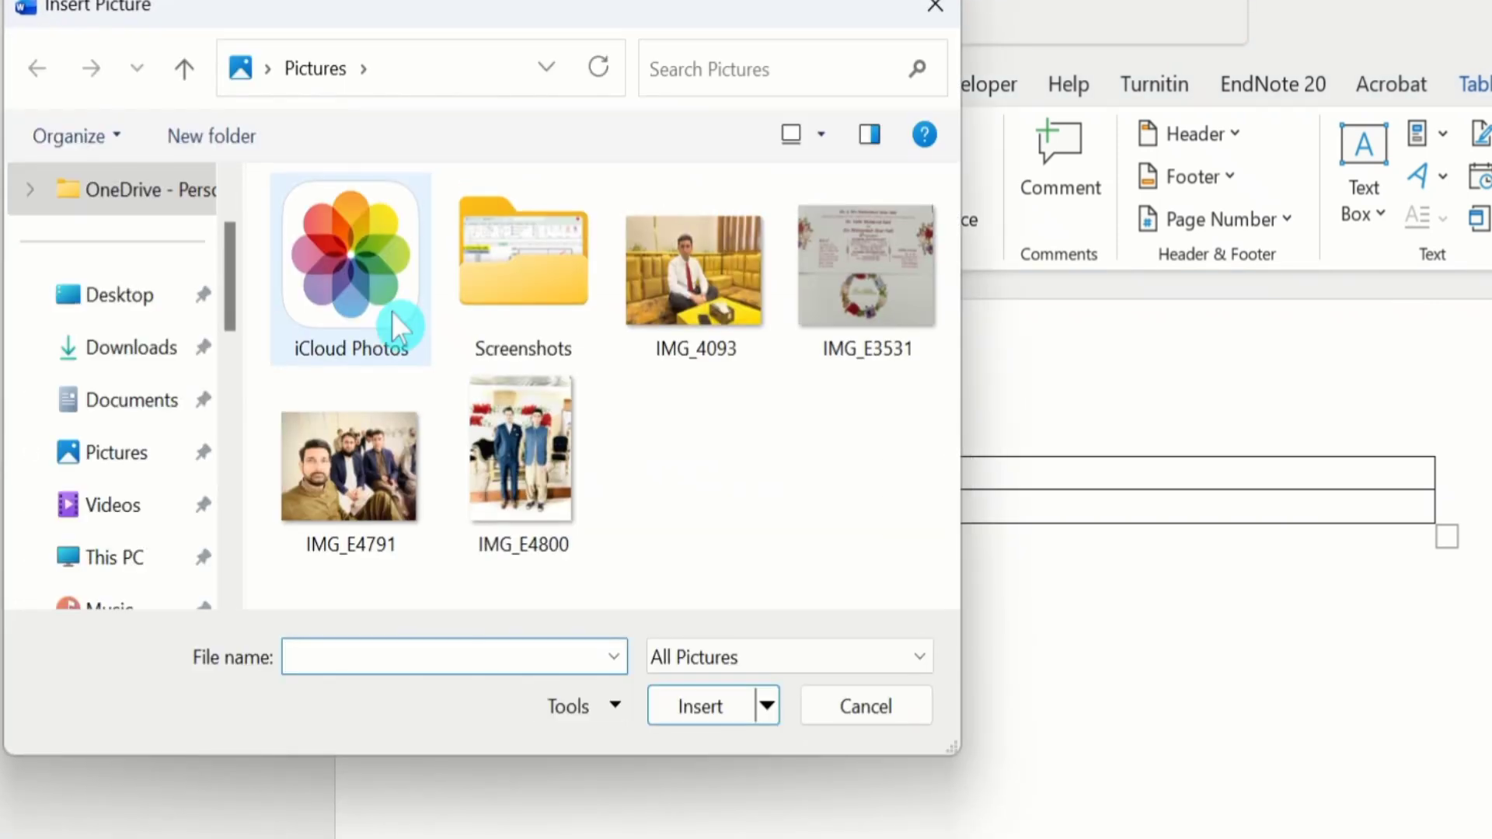
pyautogui.click(116, 293)
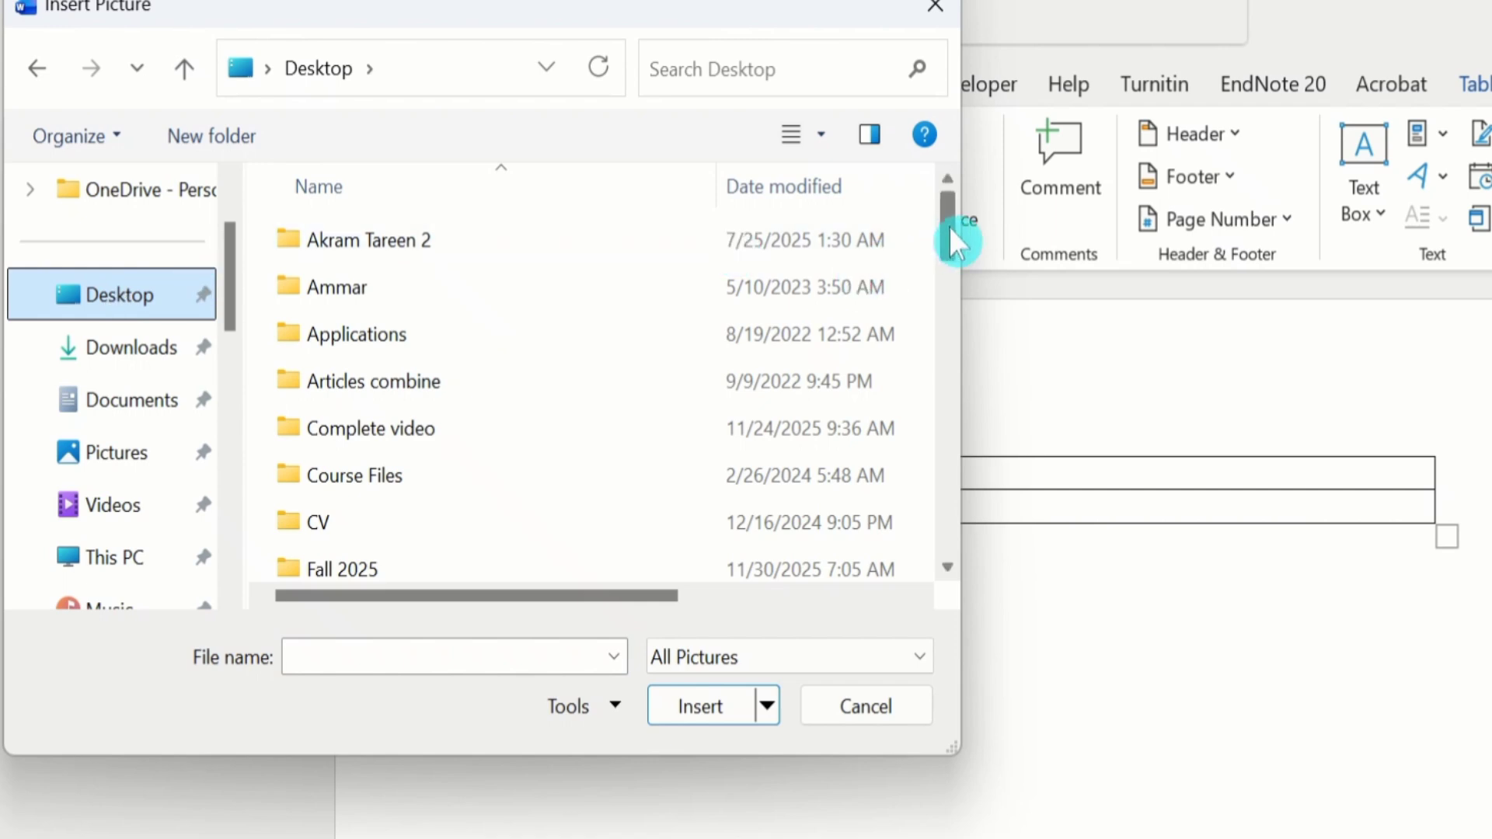
pyautogui.moveTo(949, 226); pyautogui.dragTo(956, 506)
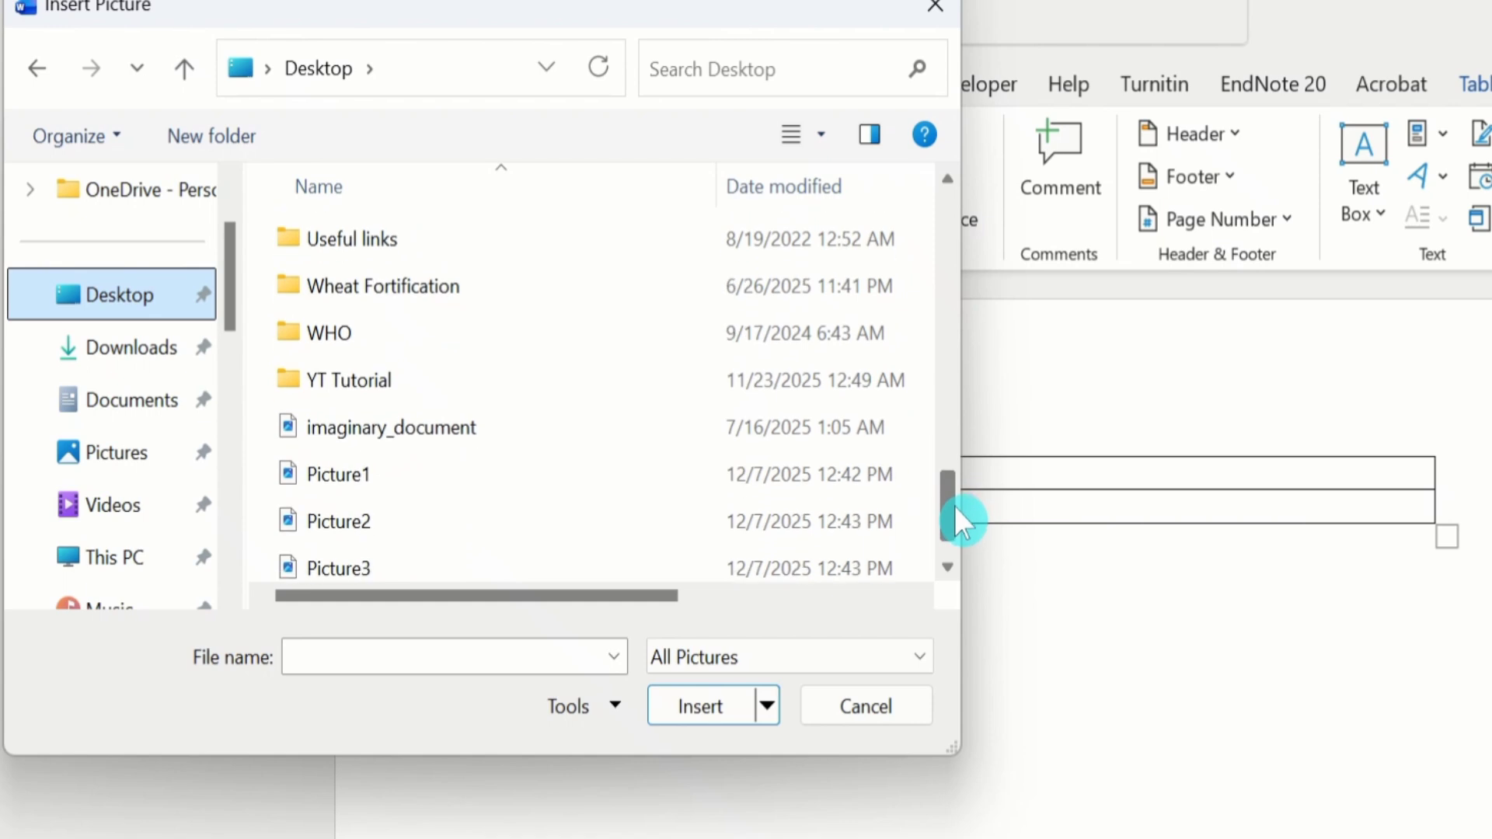
pyautogui.click(371, 474)
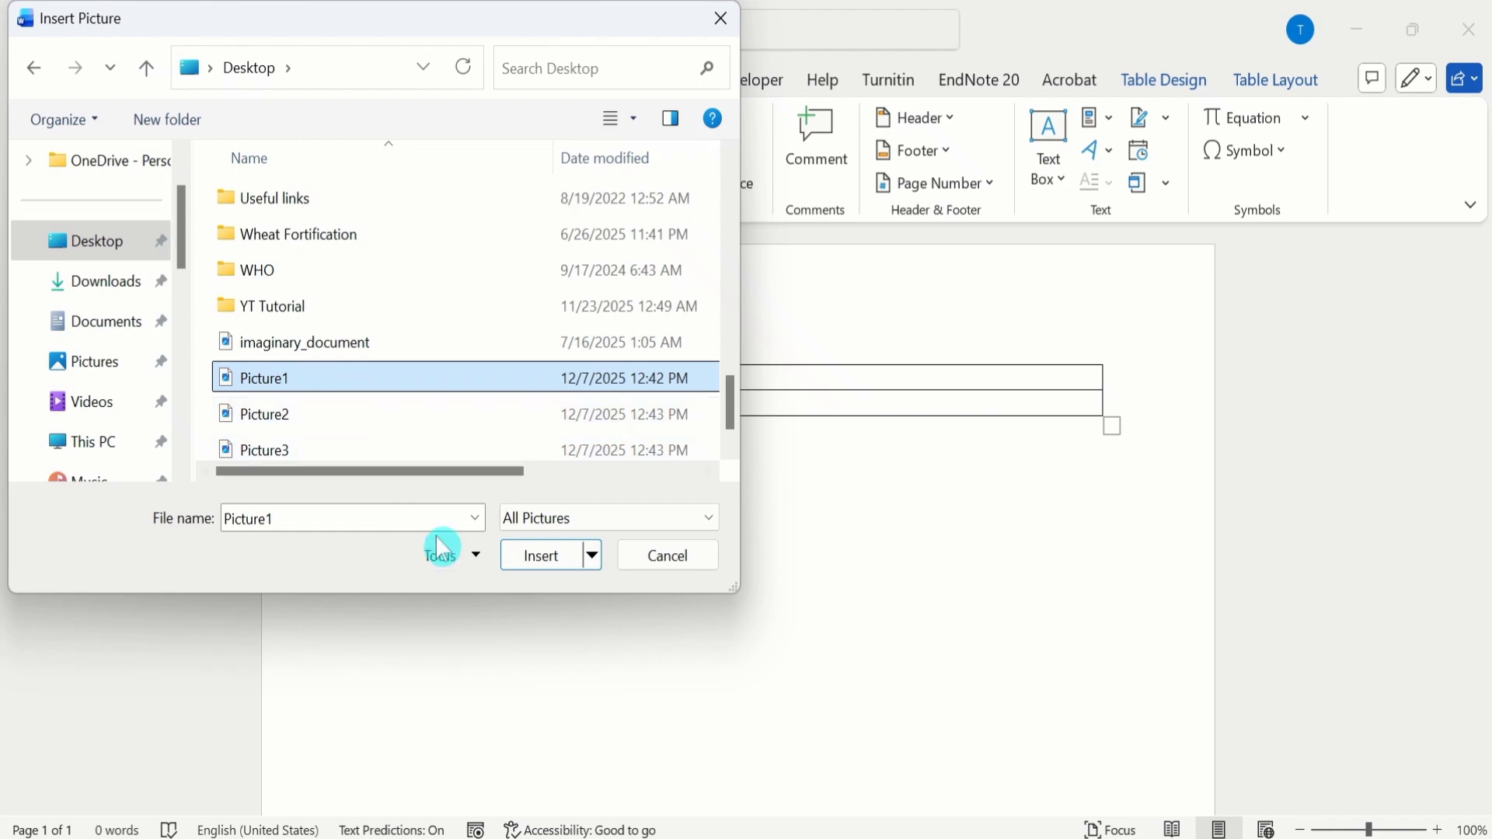
pyautogui.click(536, 556)
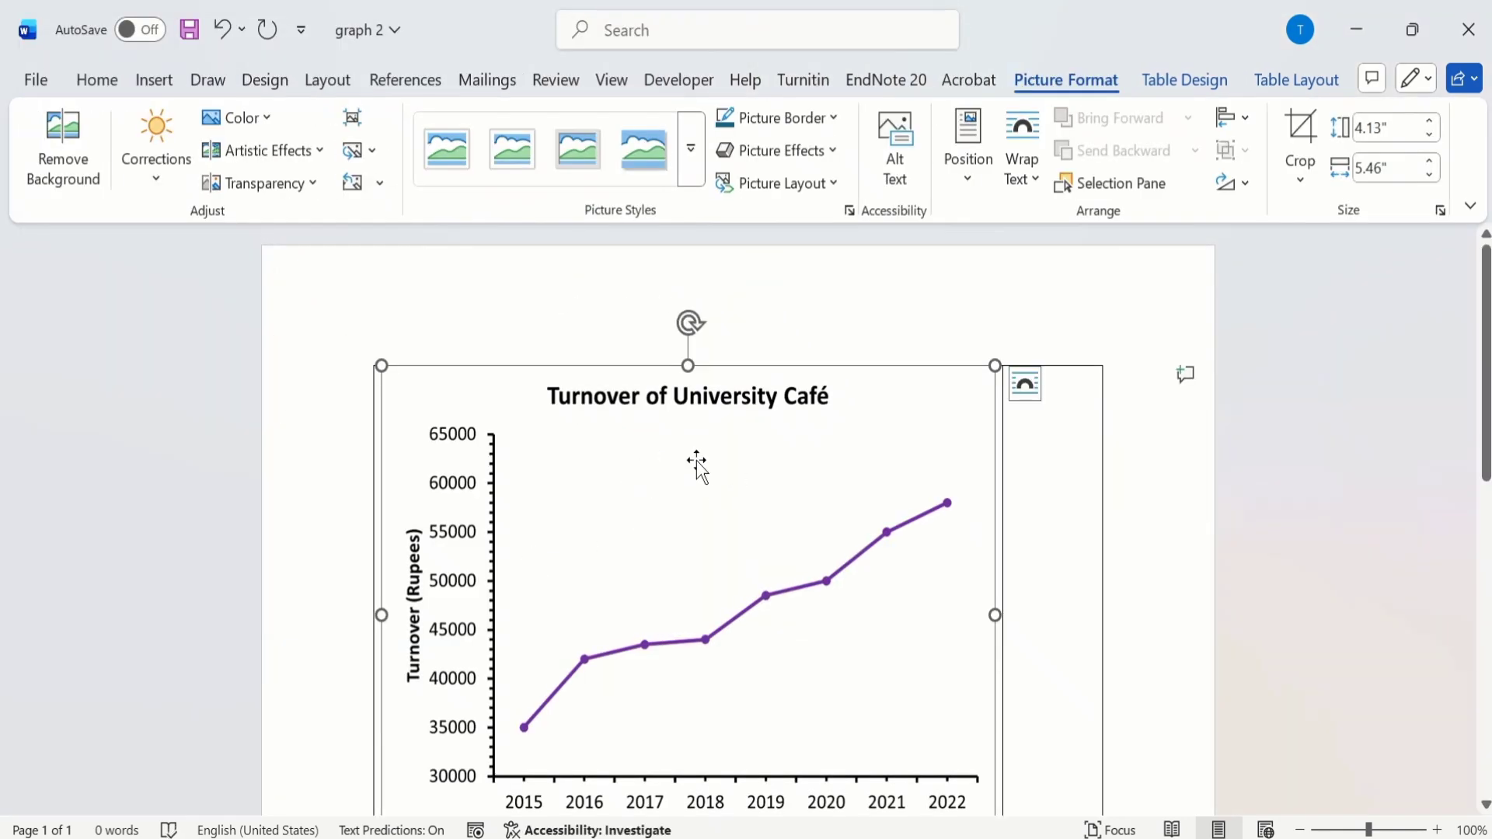
# Step: Resize the purple Turnover of University Café chart in the first cell, entering a height of 2.5 inches and then a width of 3.0 inches
pyautogui.click(813, 311)
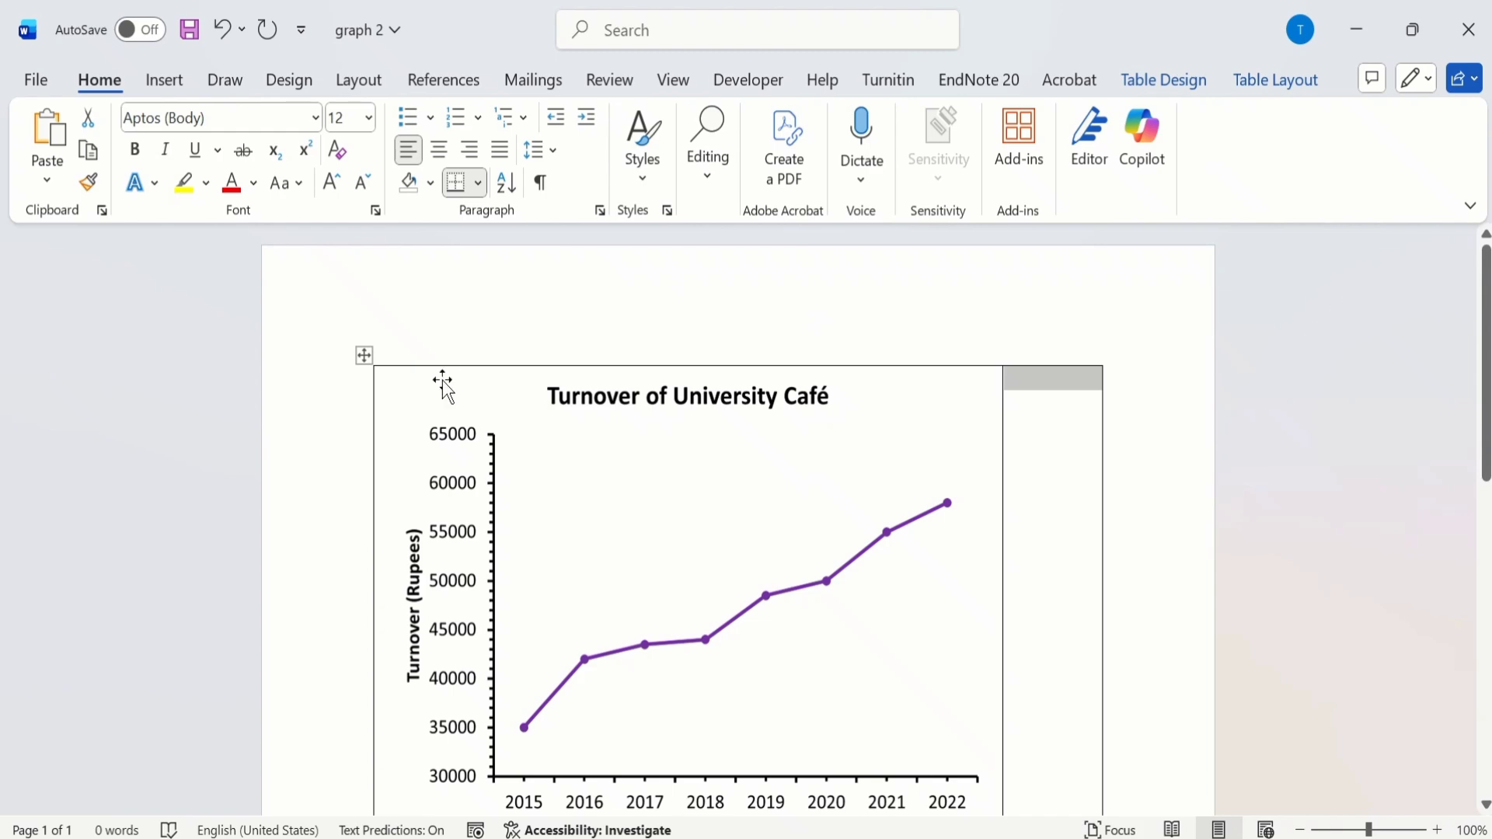
pyautogui.click(426, 400)
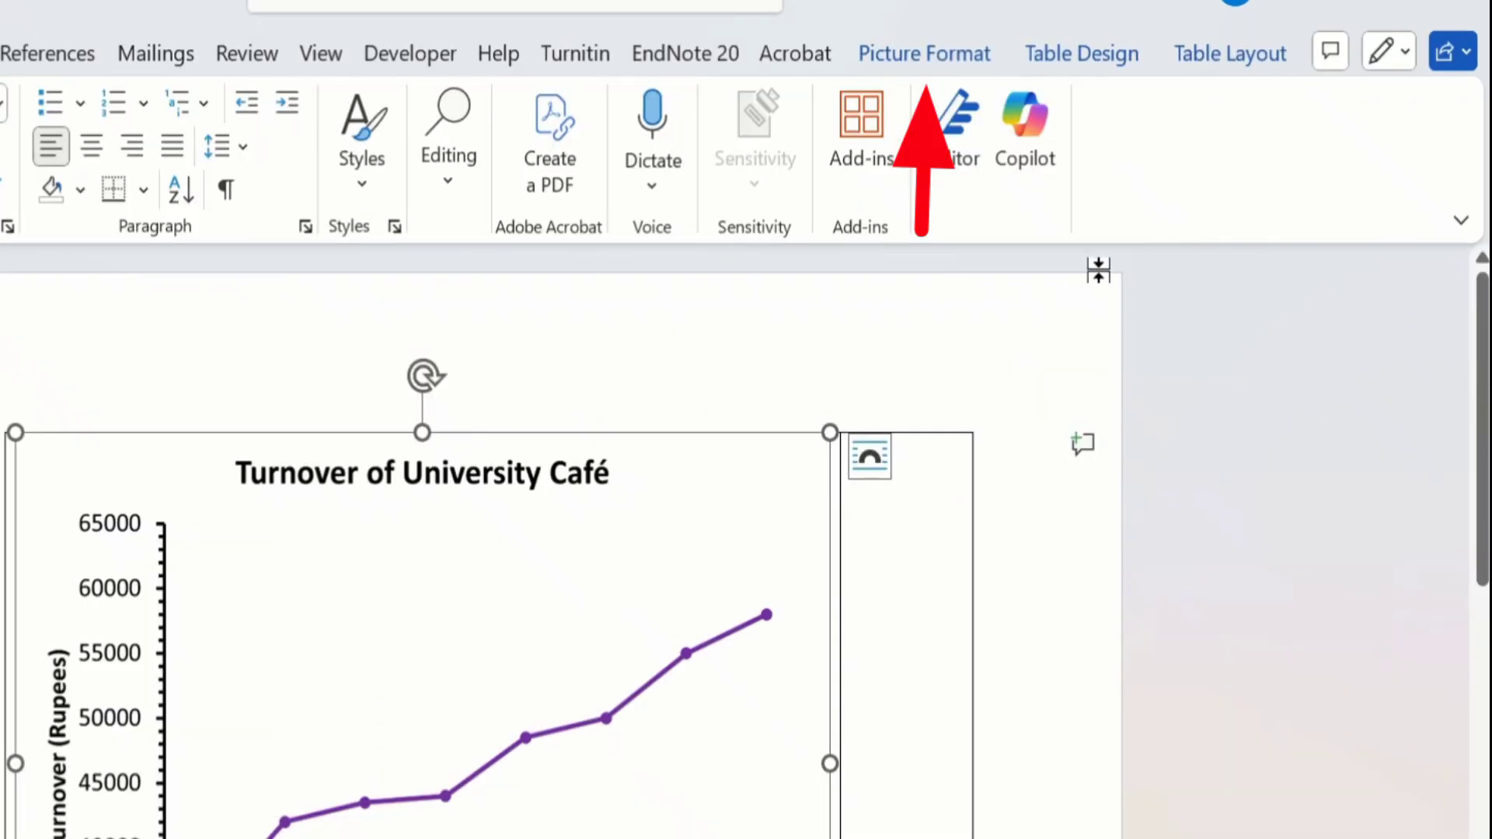
pyautogui.click(944, 54)
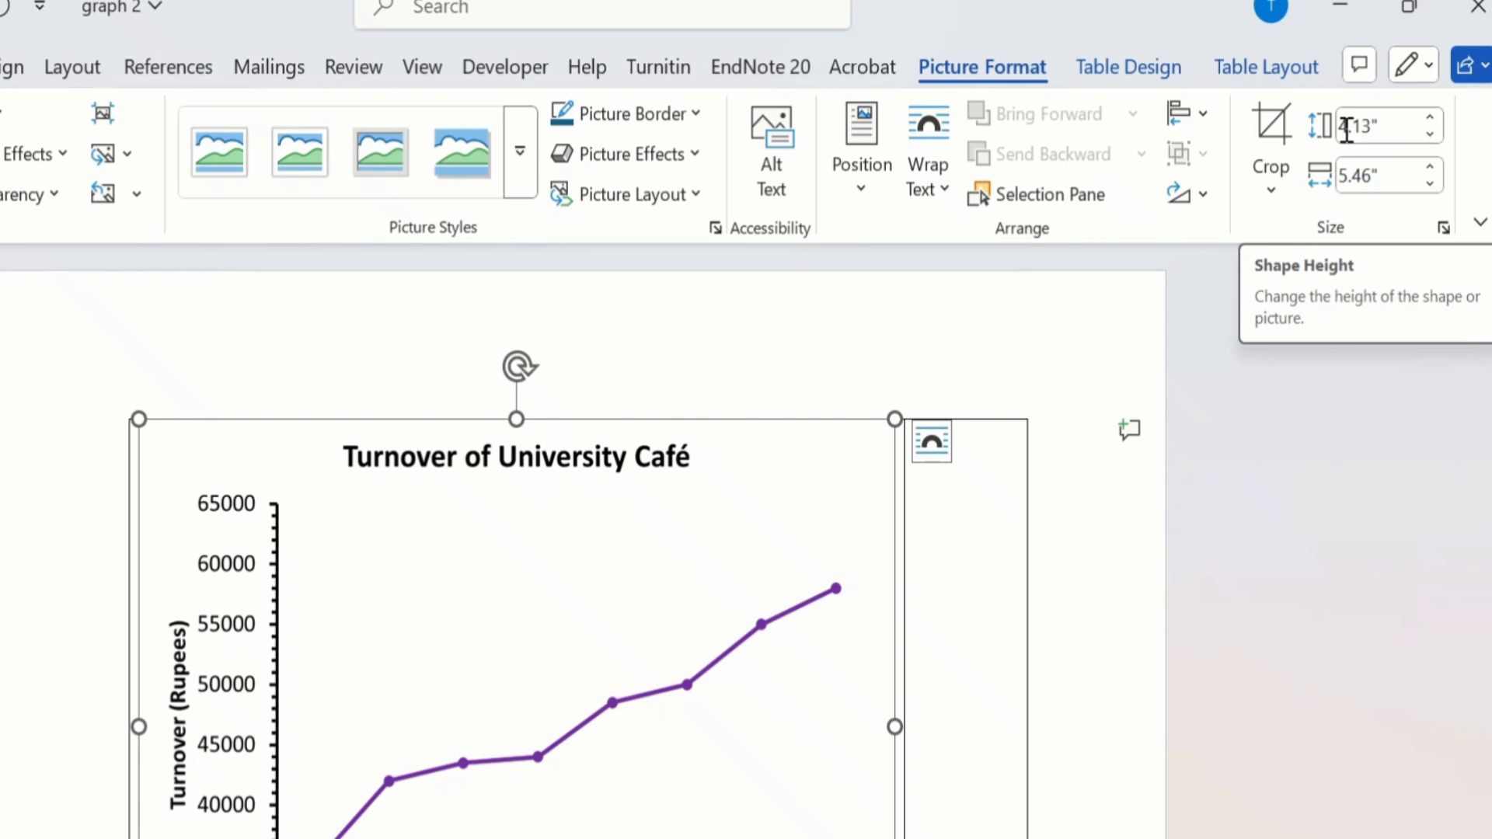
pyautogui.click(1347, 130)
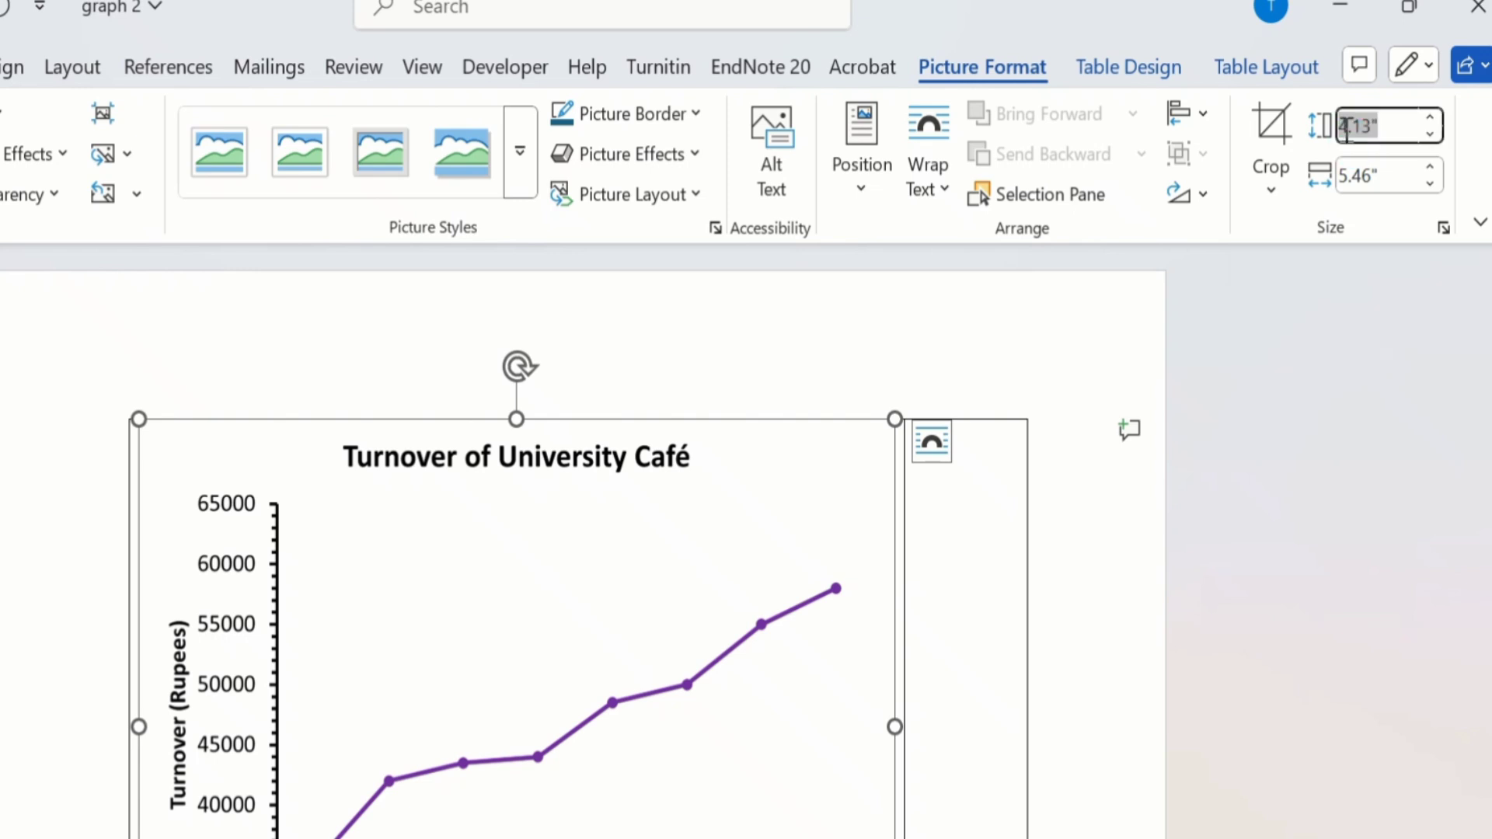
pyautogui.write('2.5')
pyautogui.click(1351, 175)
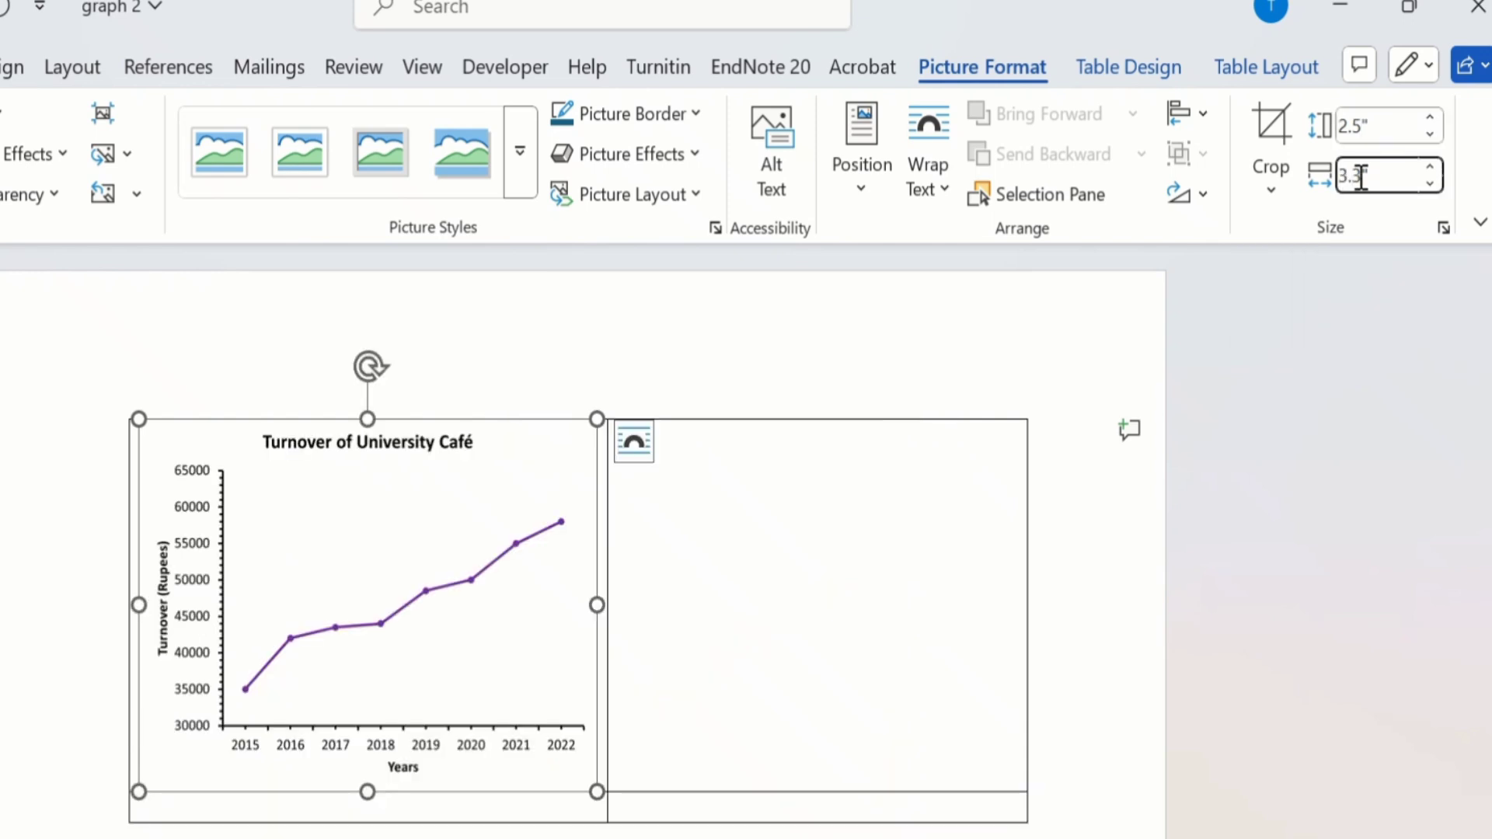
pyautogui.press('BackSpace')
pyautogui.write('0')
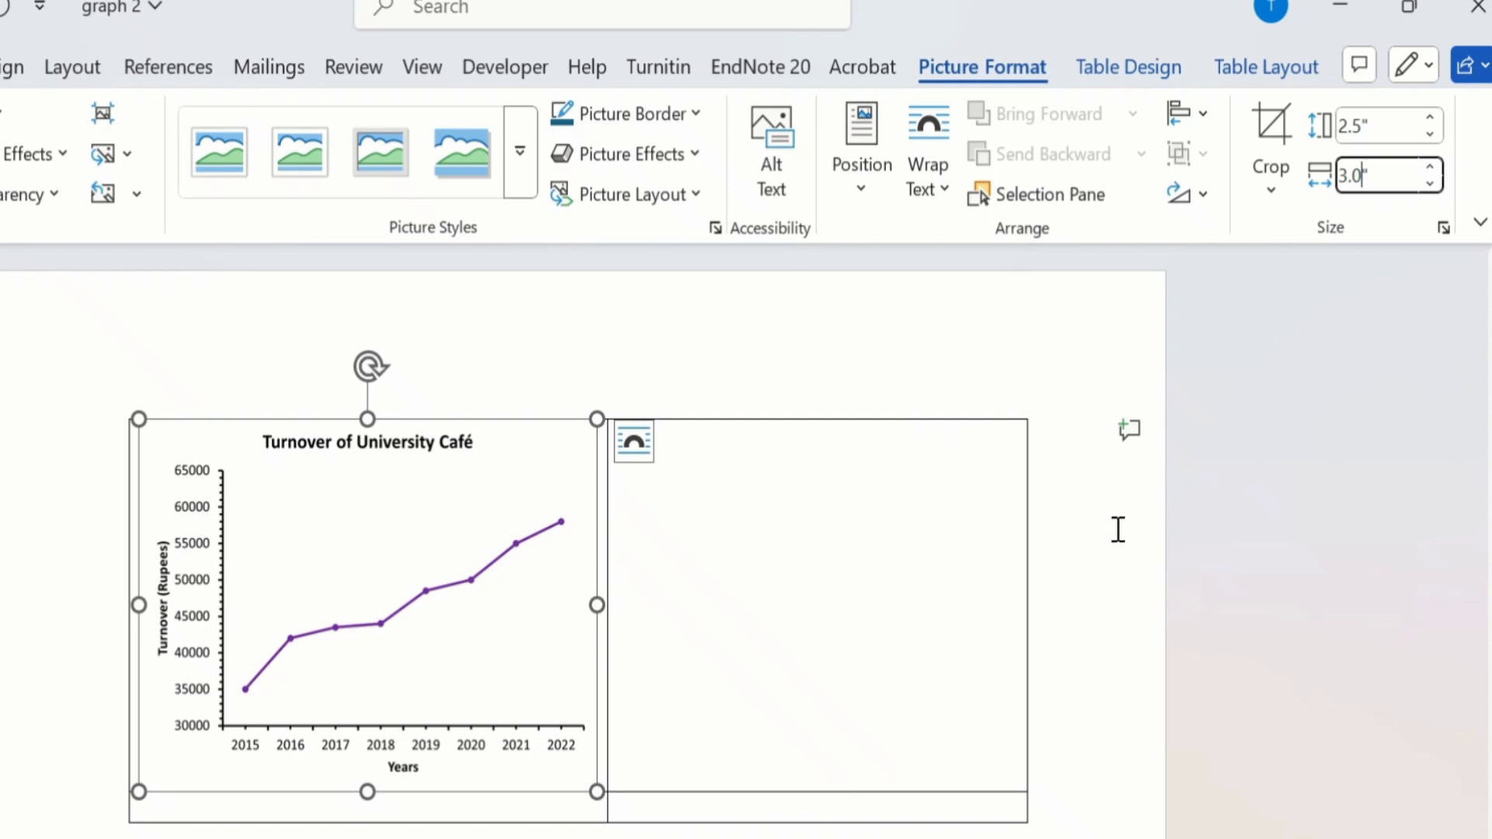
pyautogui.click(1095, 536)
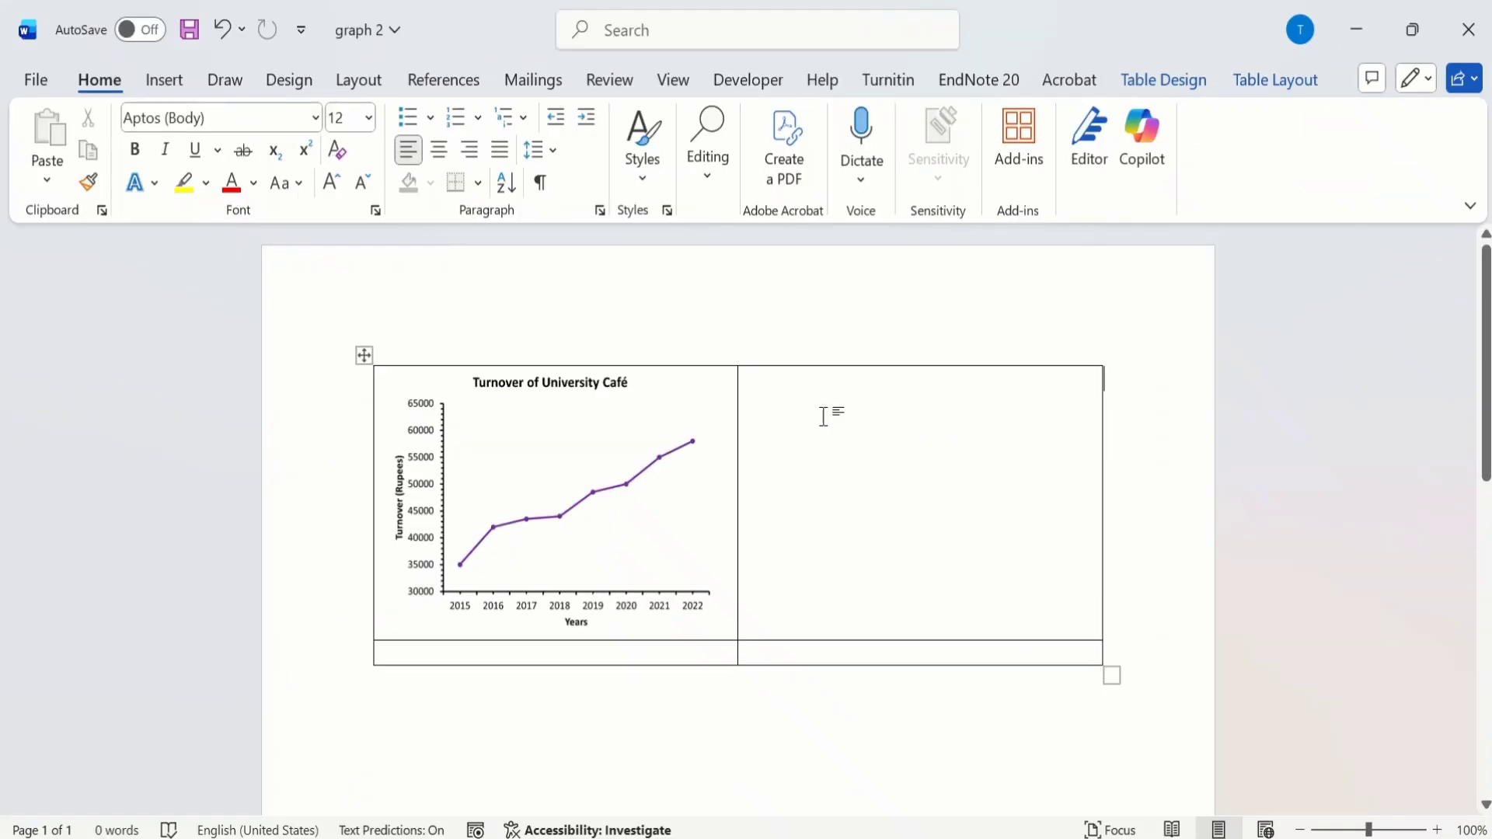
# Step: Insert the image Picture2 from the Desktop into the second cell of the table's top row
pyautogui.click(765, 394)
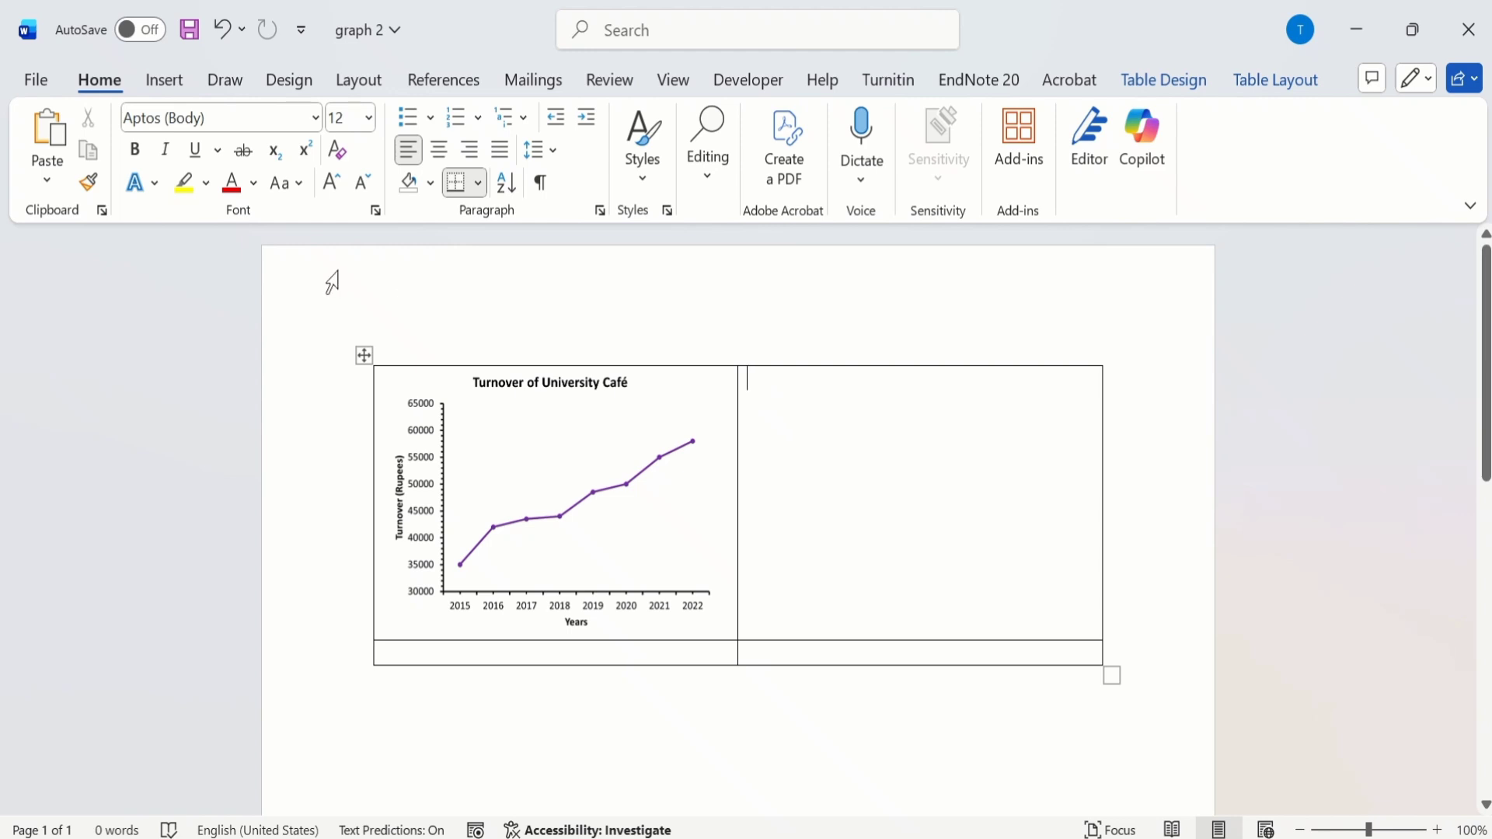
pyautogui.click(179, 80)
pyautogui.click(258, 184)
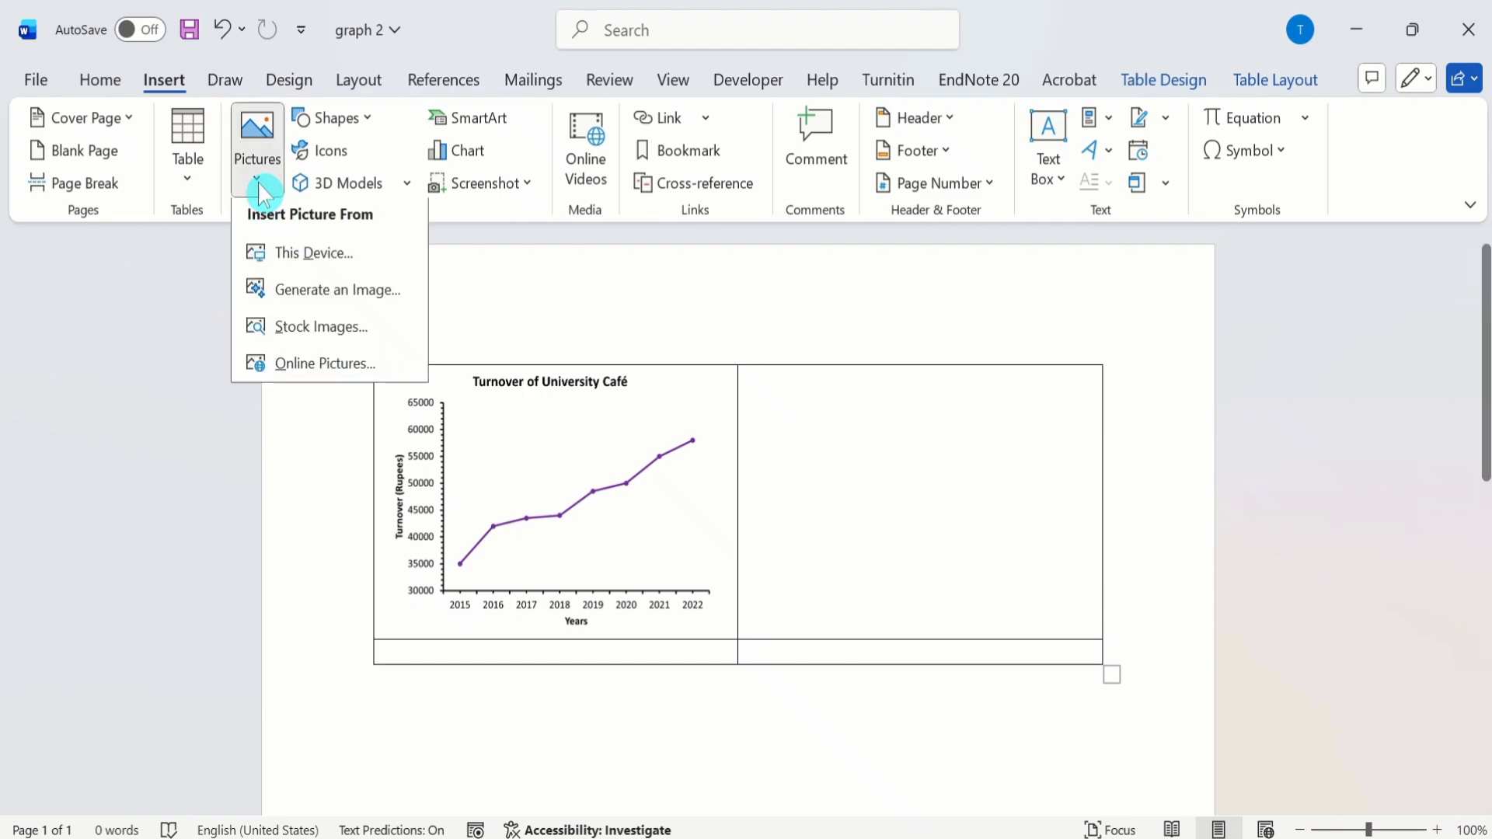
pyautogui.click(311, 260)
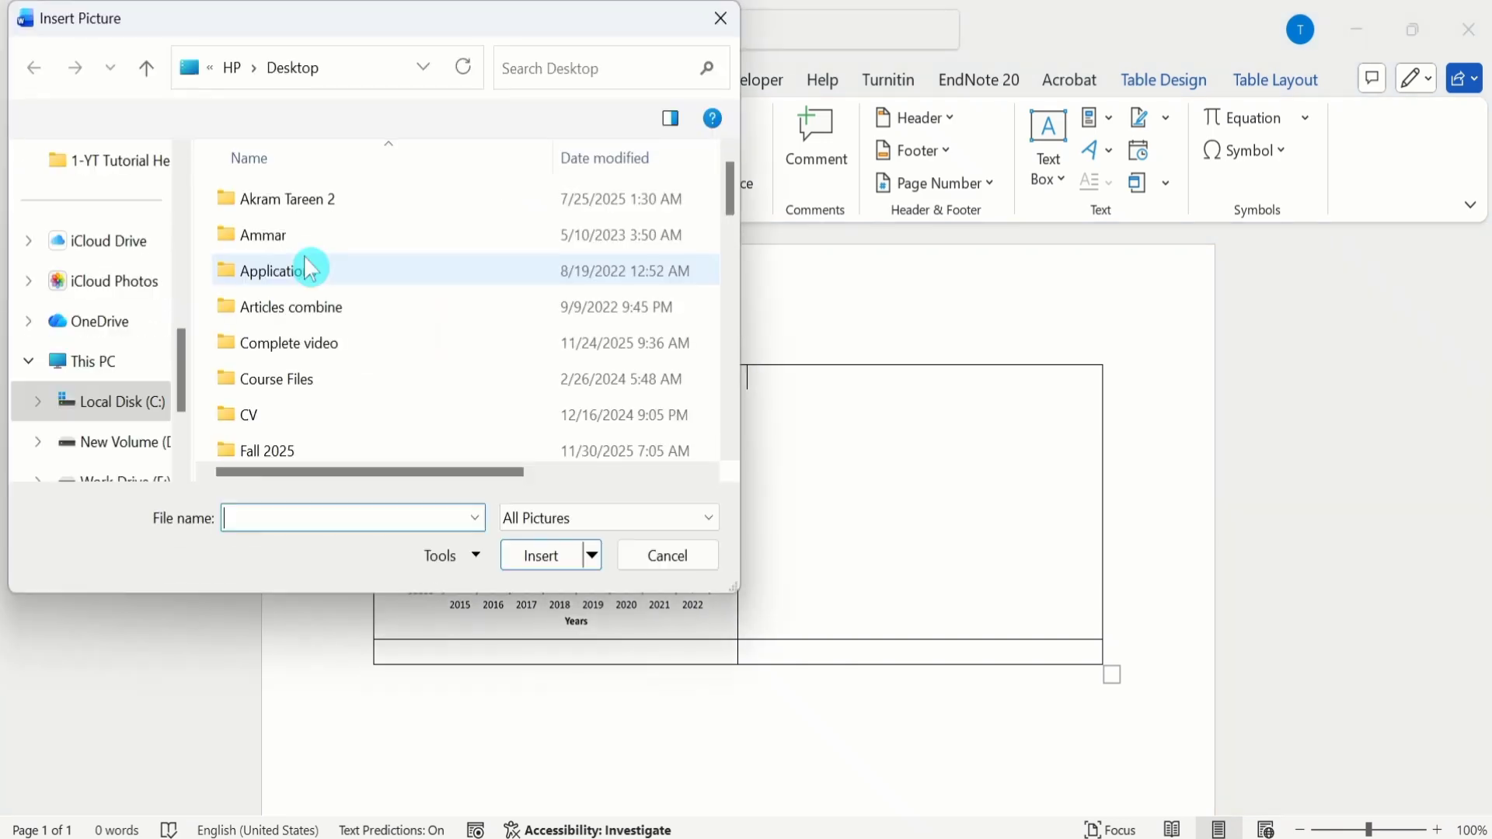
pyautogui.moveTo(734, 182); pyautogui.dragTo(742, 397)
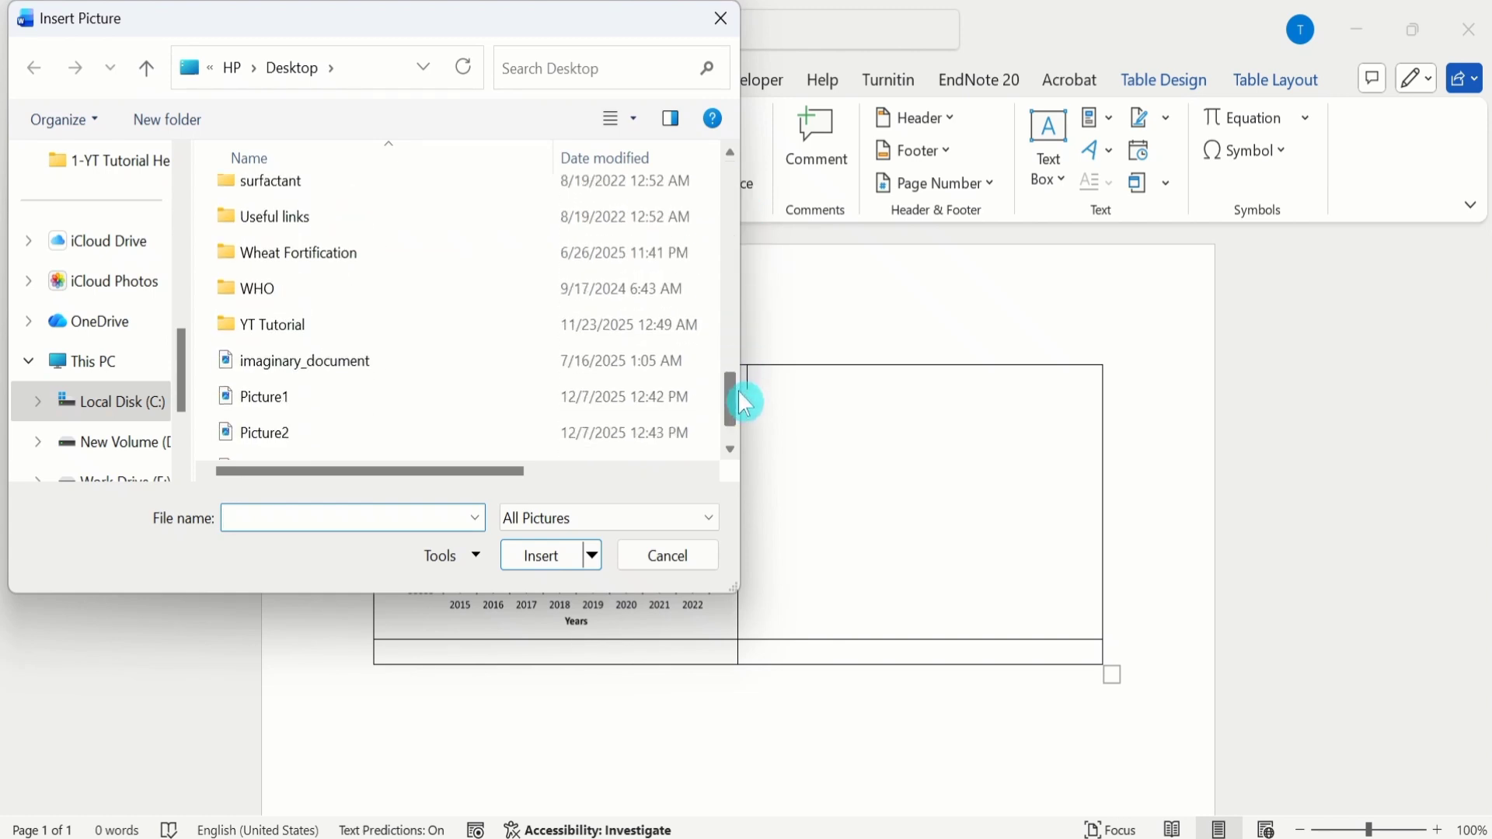
pyautogui.click(336, 432)
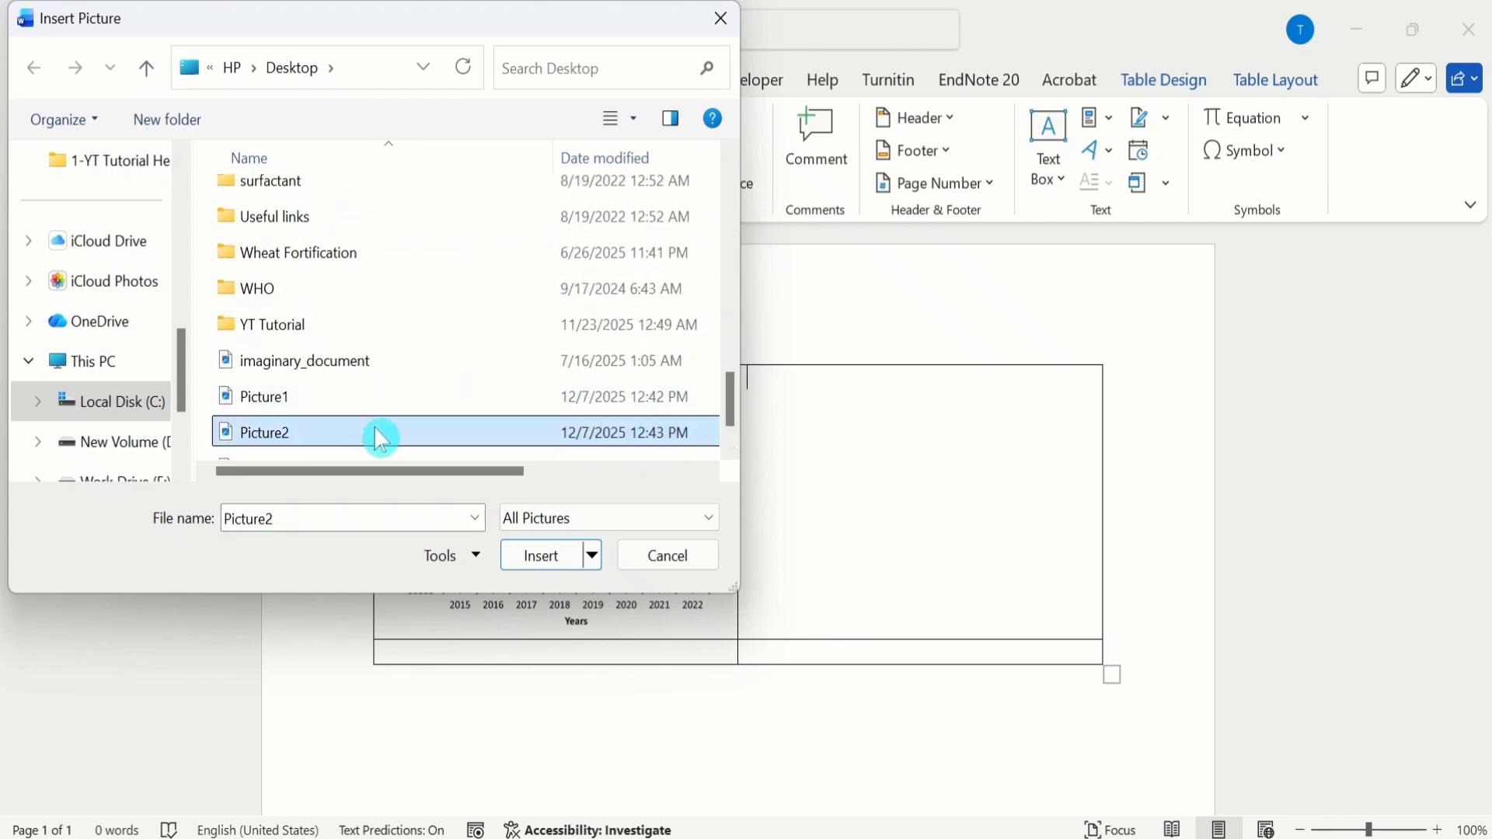
pyautogui.click(544, 563)
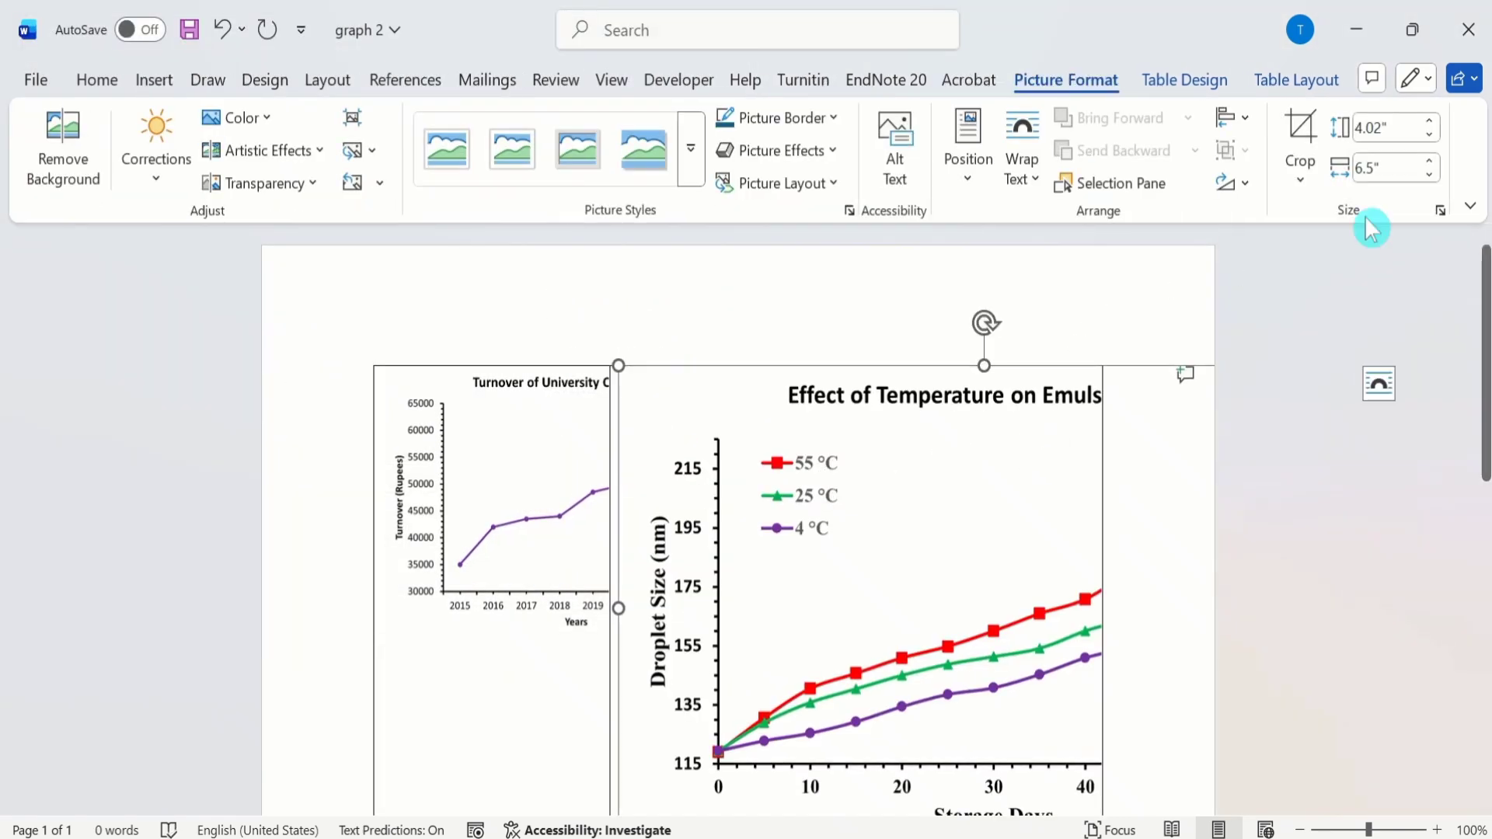
# Step: Resize the Effect of Temperature on Emulsion Size chart, entering a height of 2.5 inches and then a width of 3.0 inches
pyautogui.click(1362, 129)
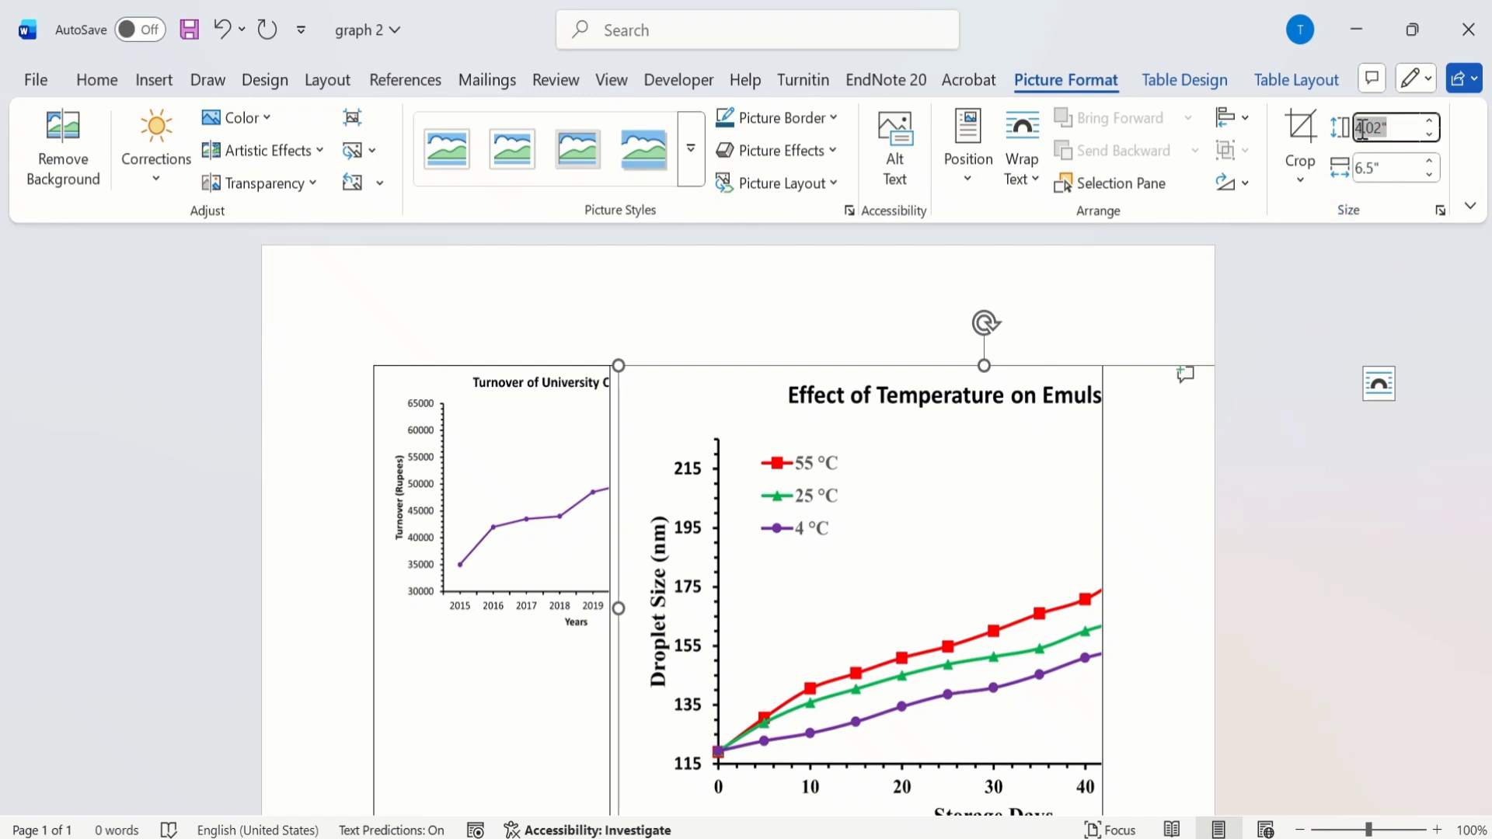
pyautogui.write('2.5')
pyautogui.click(1360, 168)
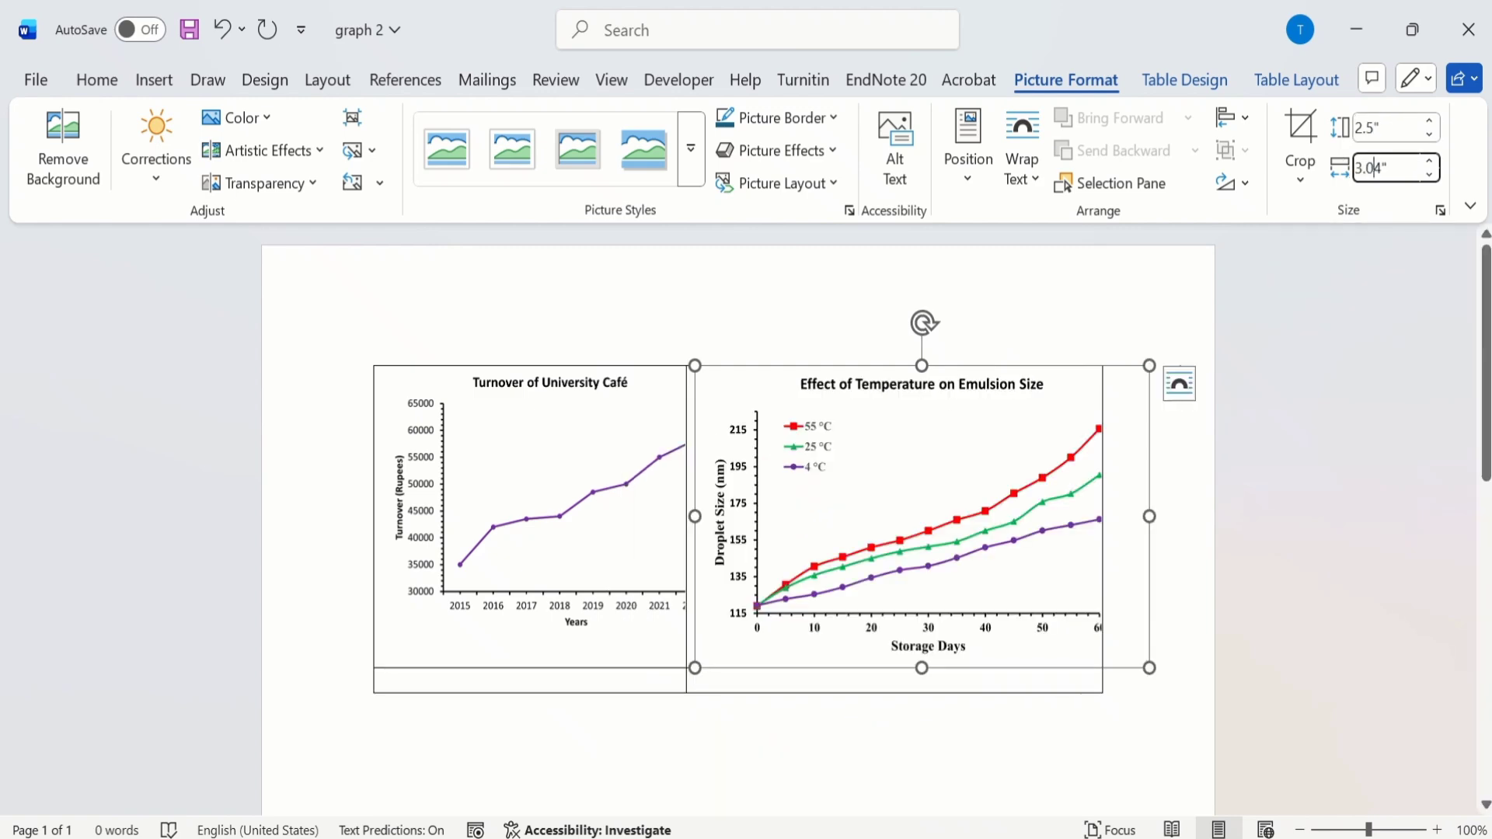
pyautogui.press('BackSpace')
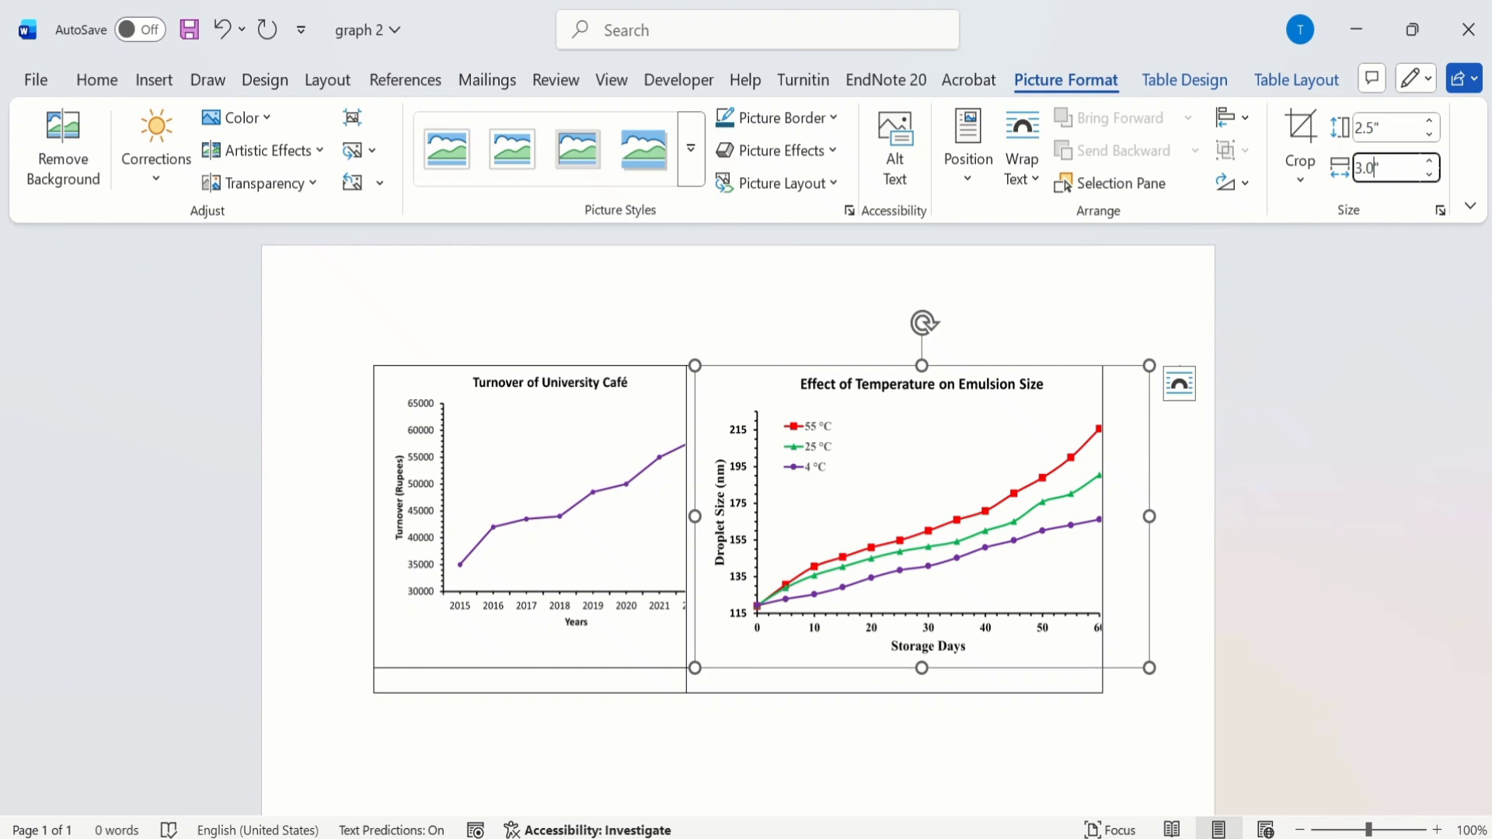
pyautogui.click(1098, 306)
pyautogui.click(1169, 527)
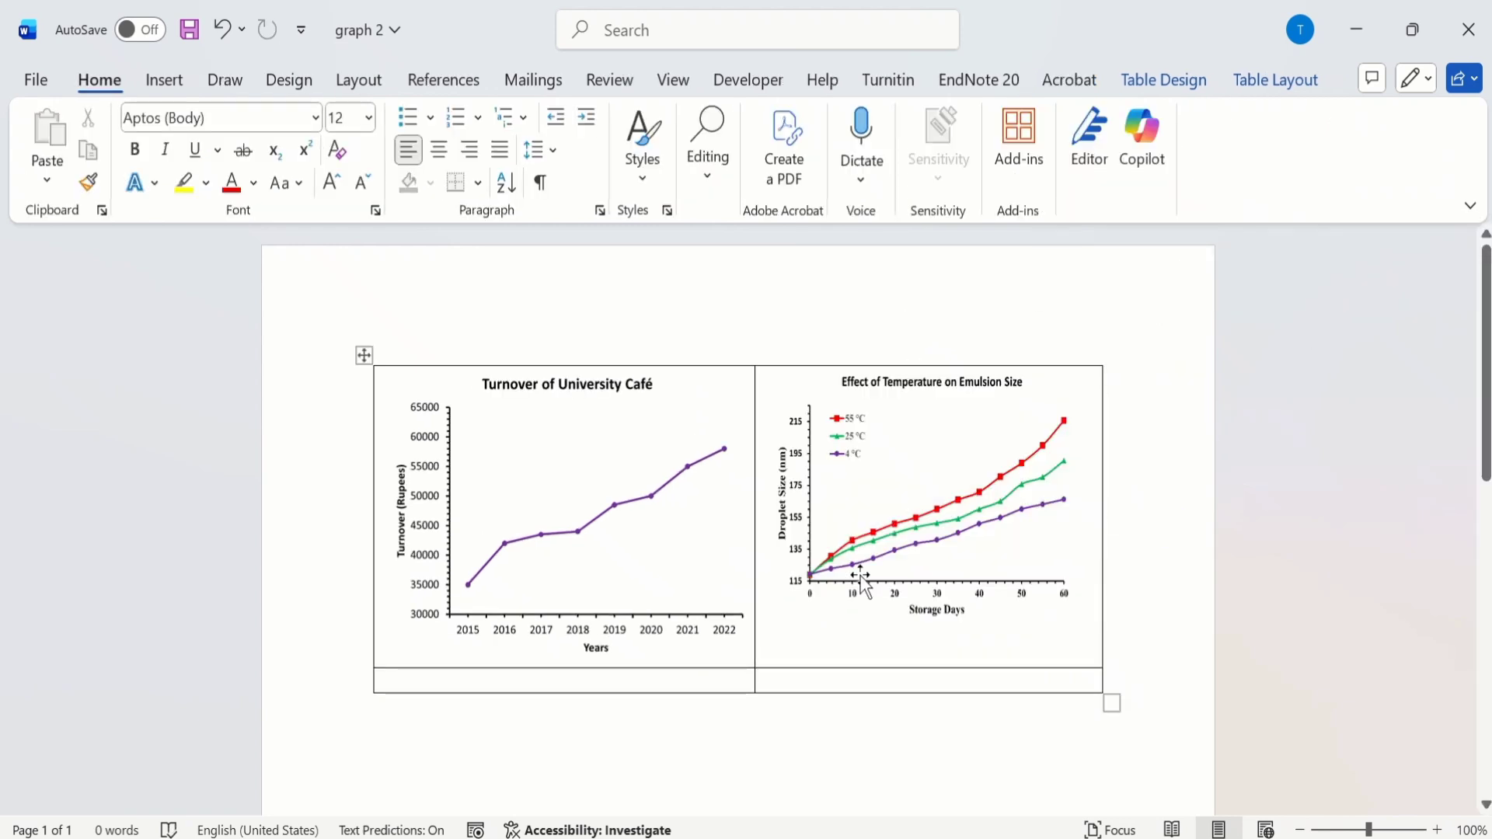
# Step: Insert the image Picture3 from the Desktop into the first cell of the table's second row
pyautogui.click(435, 680)
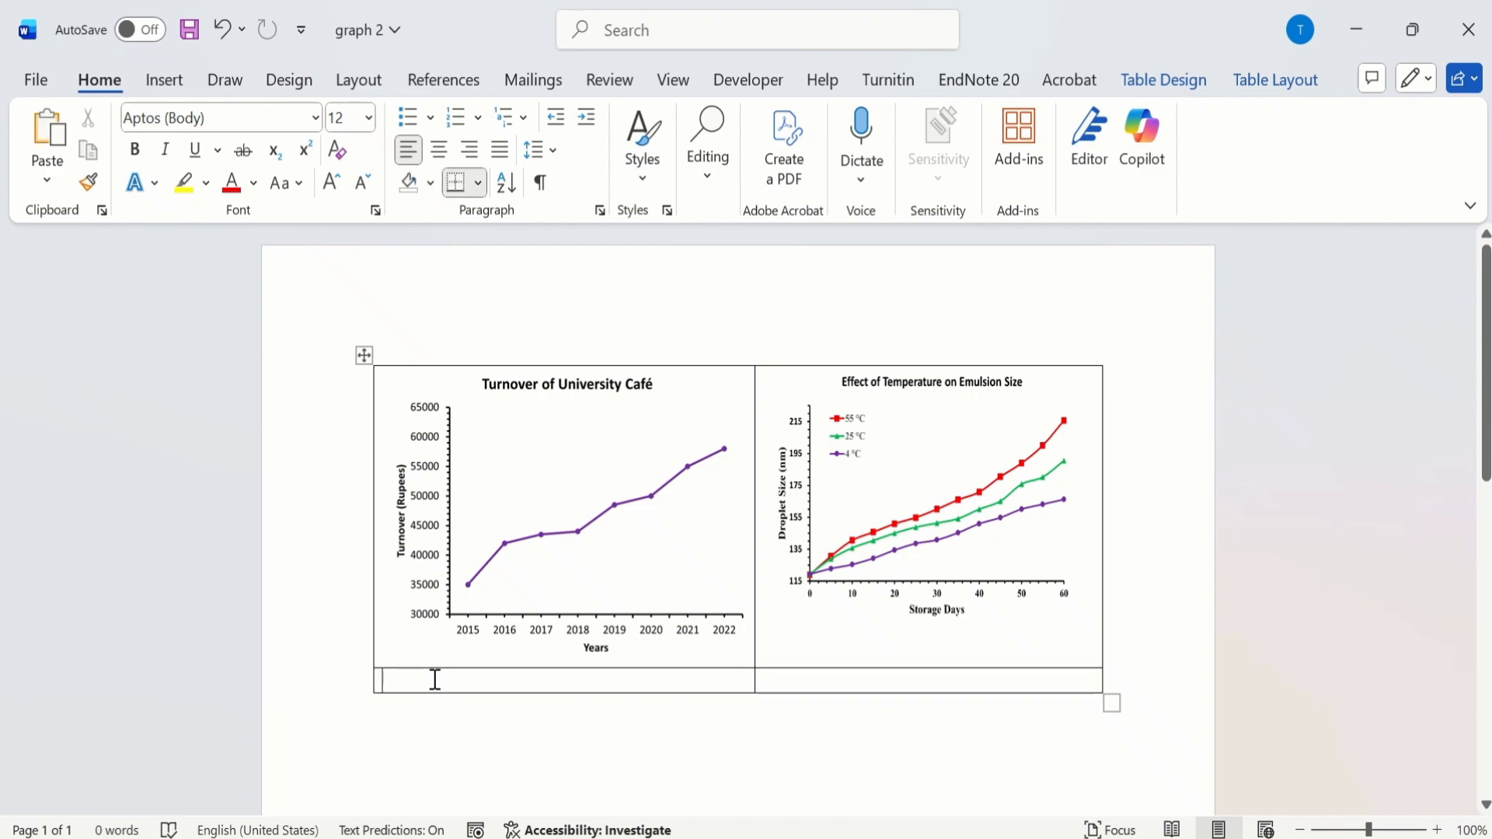
pyautogui.click(176, 81)
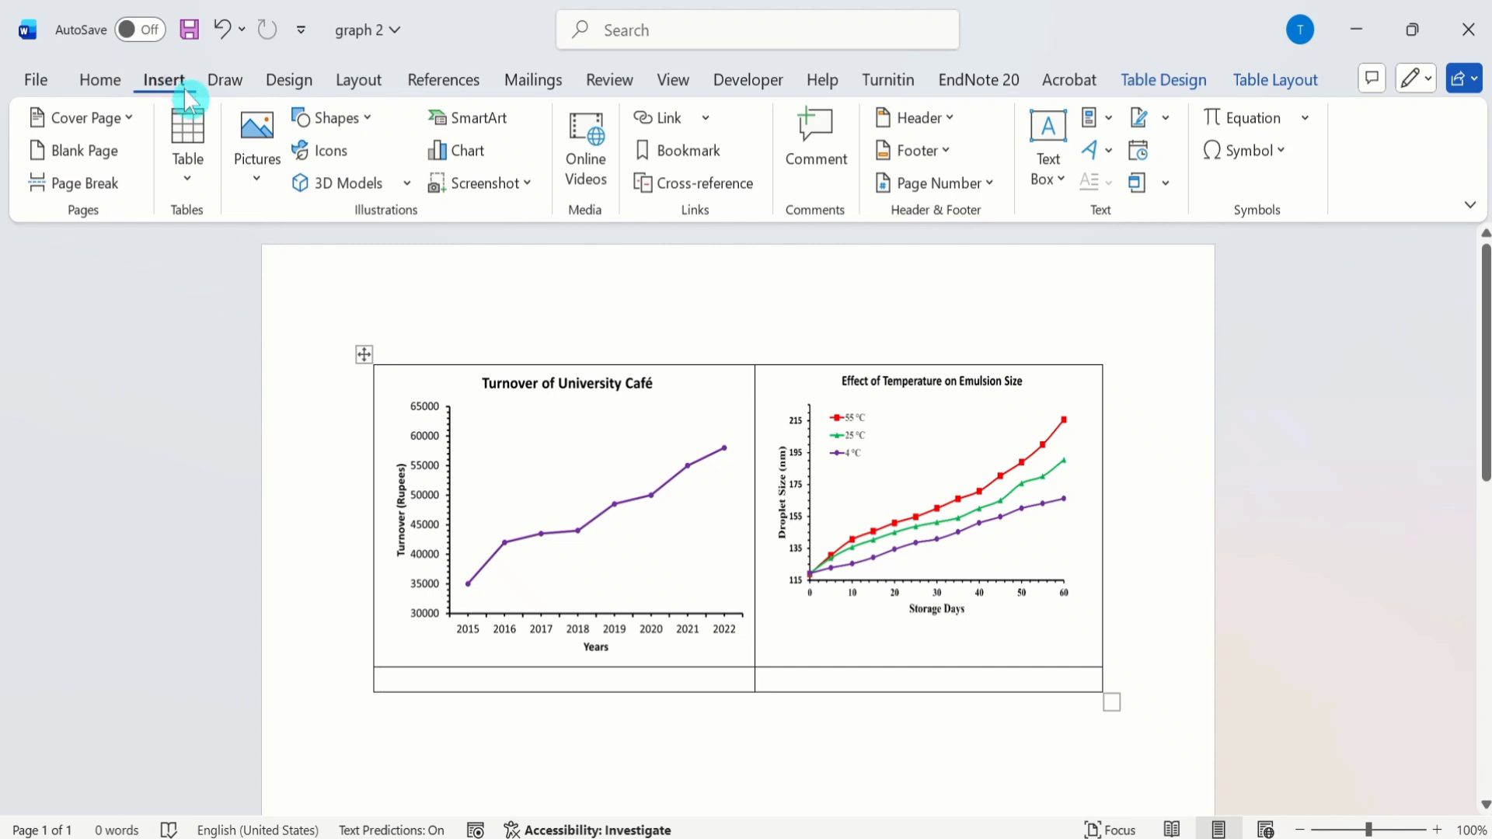
pyautogui.click(259, 186)
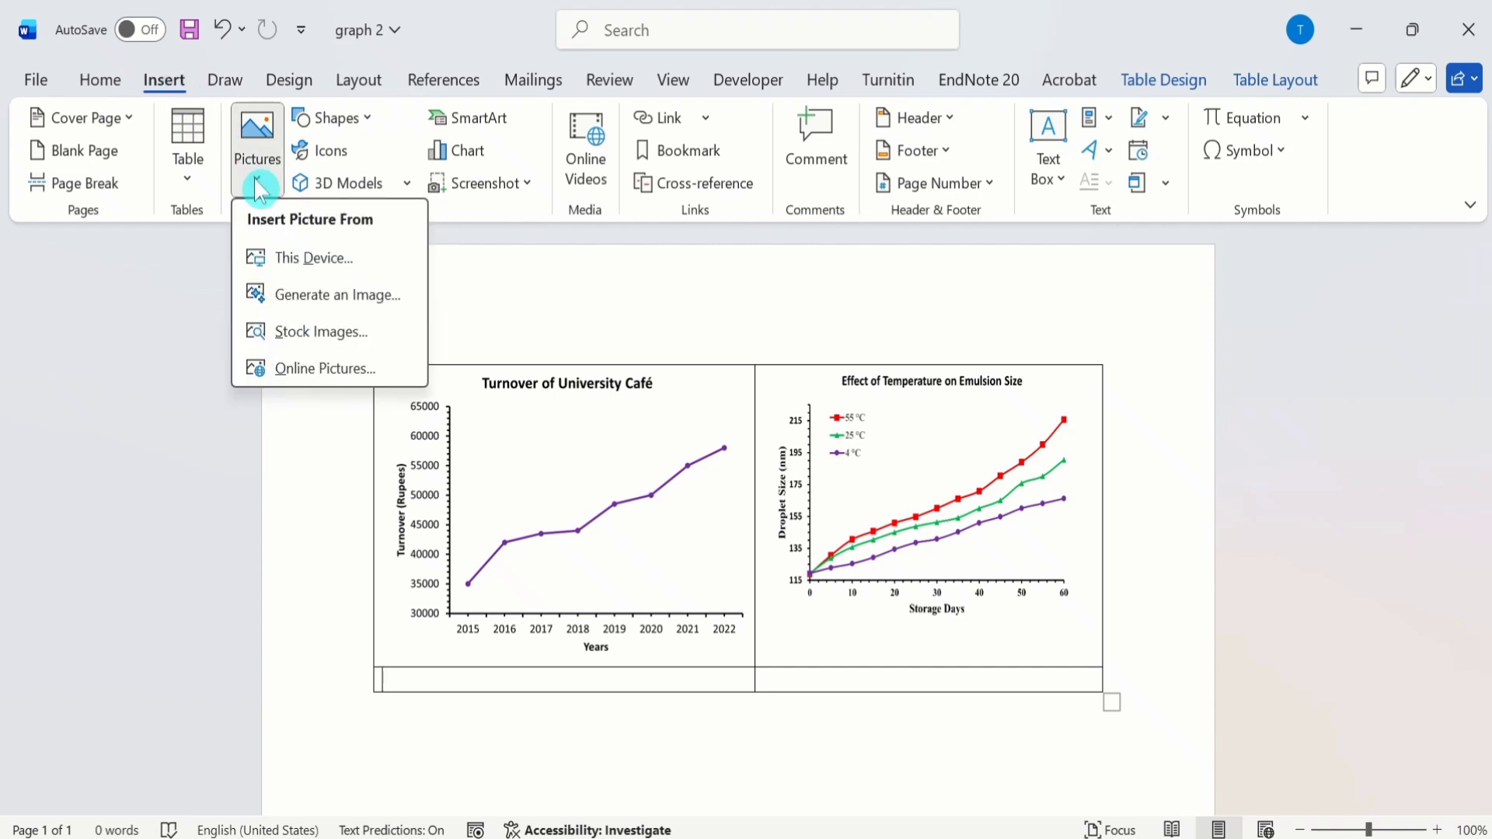
pyautogui.click(310, 266)
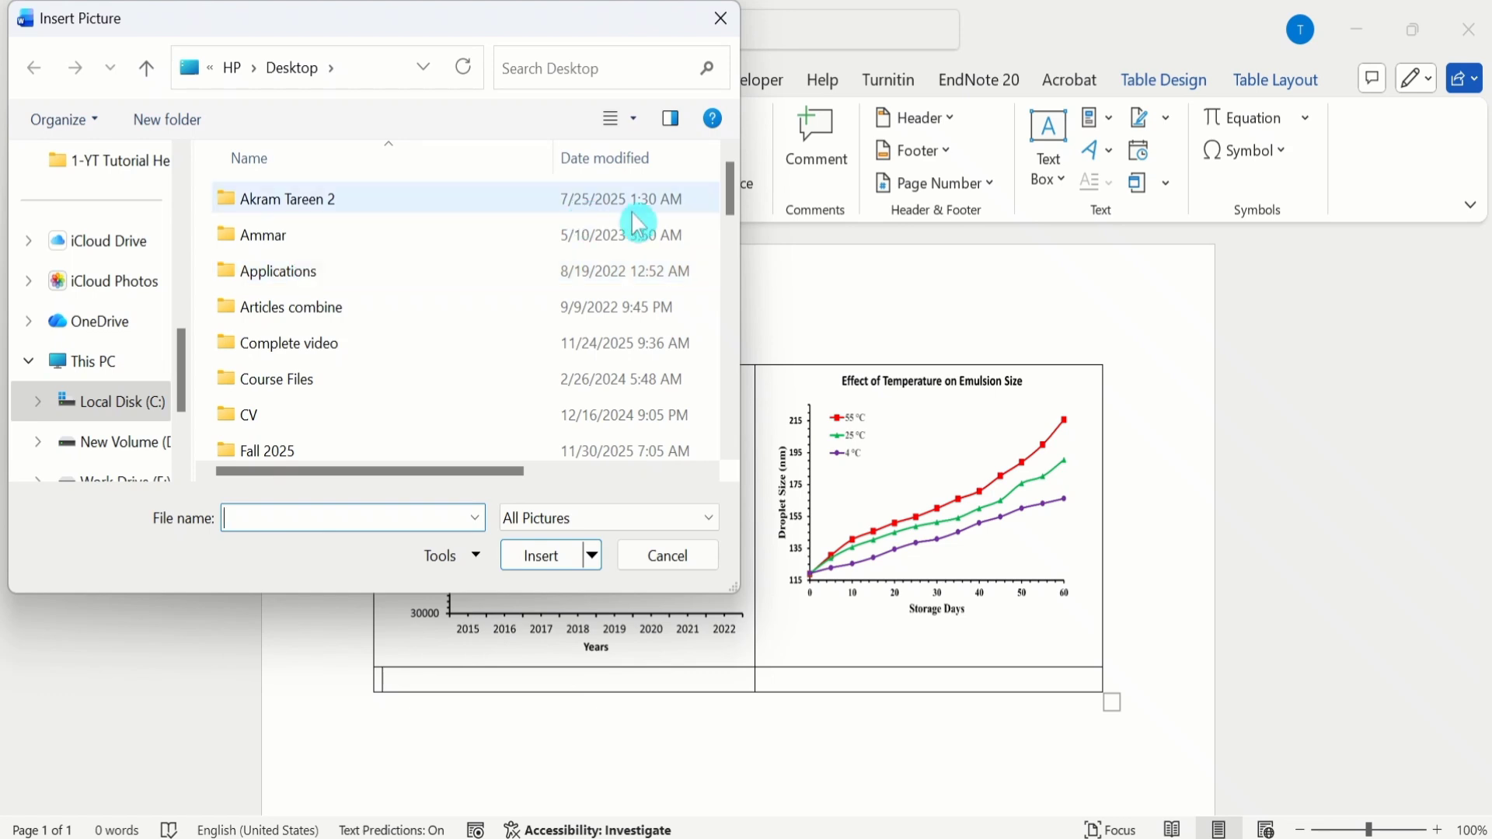
pyautogui.moveTo(736, 201); pyautogui.dragTo(739, 420)
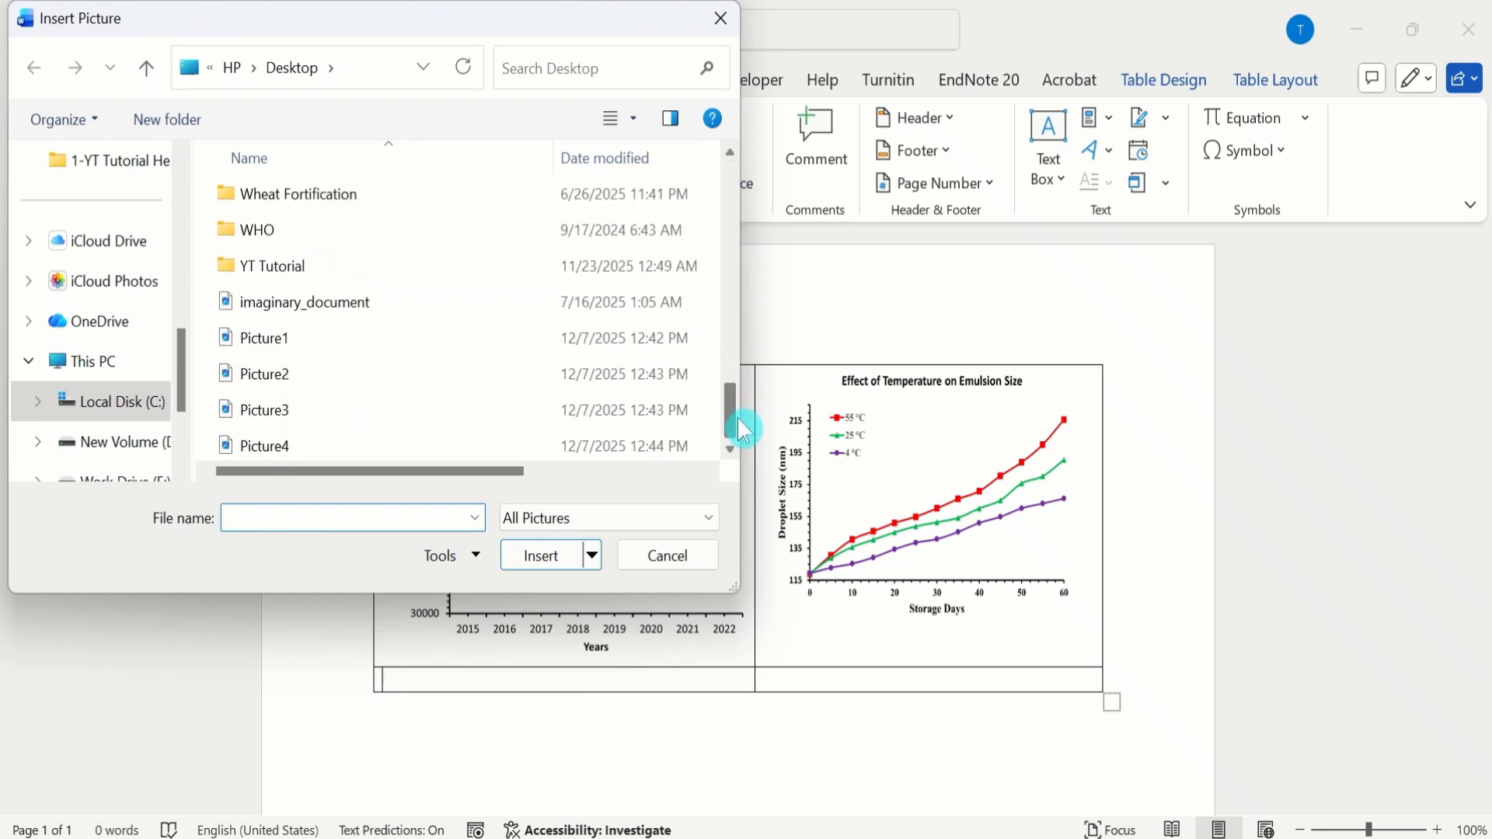
pyautogui.click(314, 421)
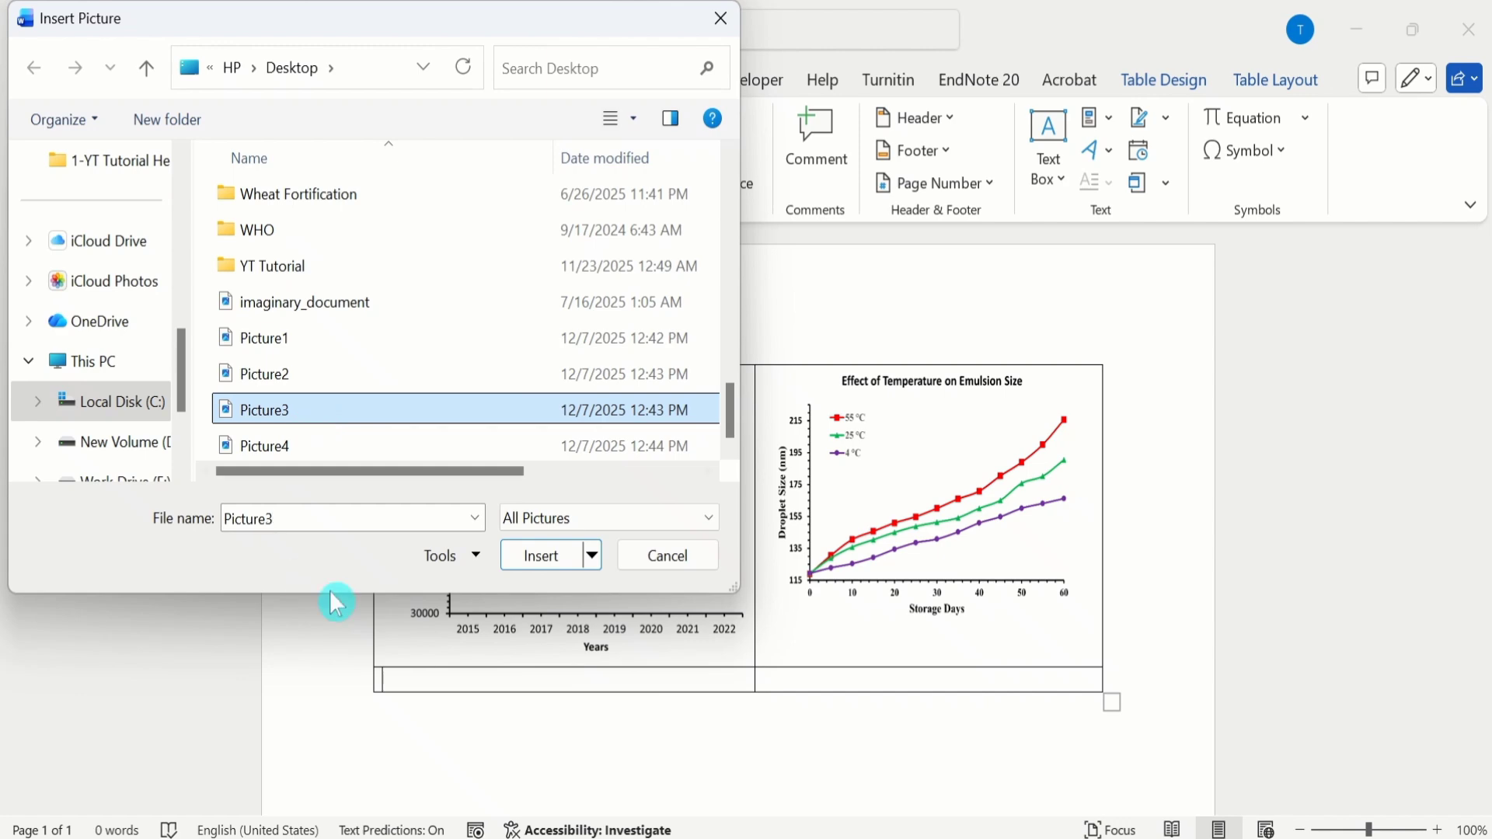
pyautogui.click(531, 556)
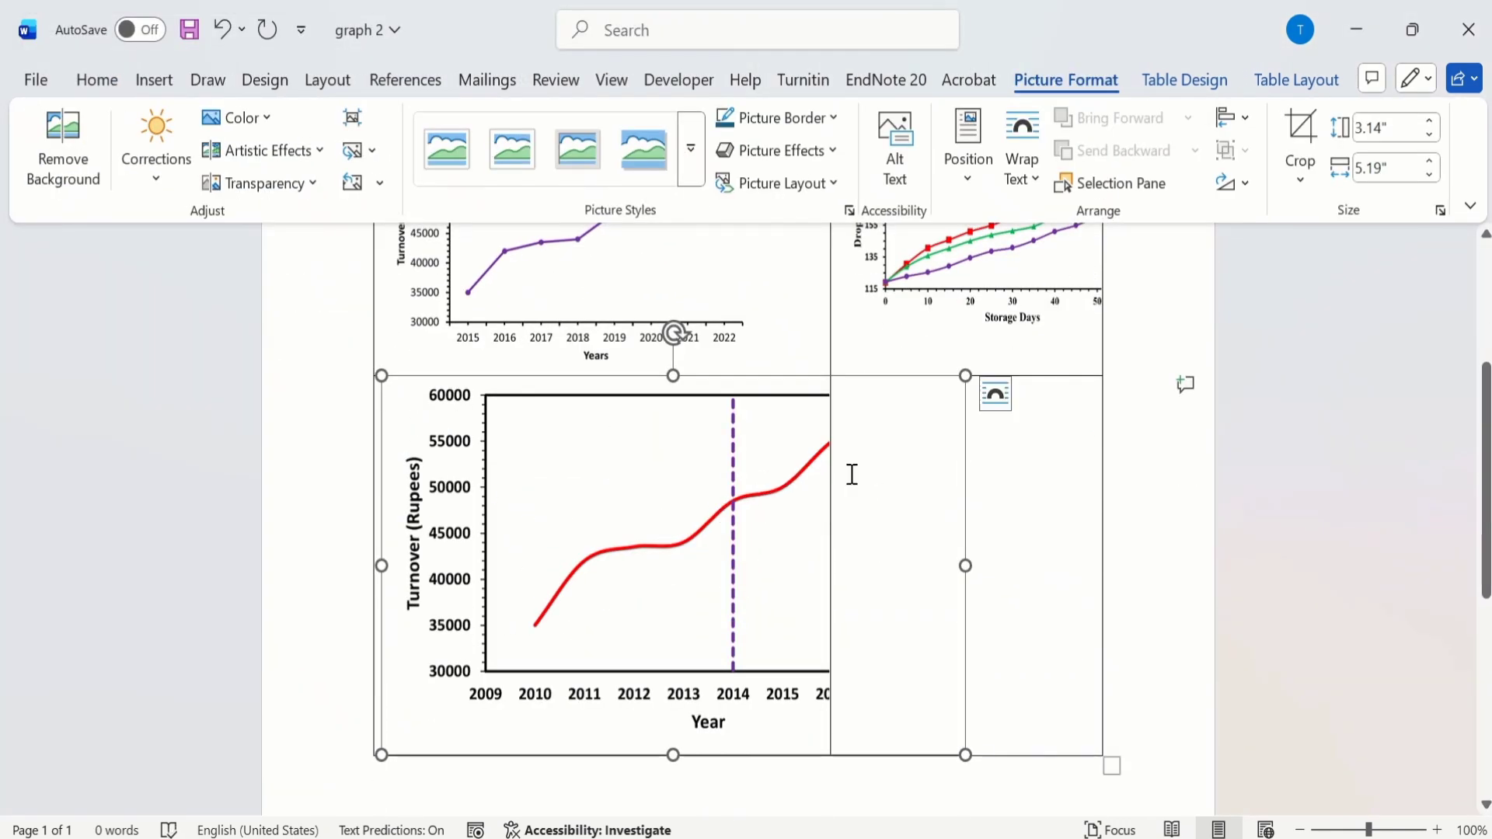
# Step: Resize the red line chart in the second row's first cell, entering a height of 2.5 inches and then a width of 3.0 inches
pyautogui.click(430, 341)
pyautogui.click(412, 424)
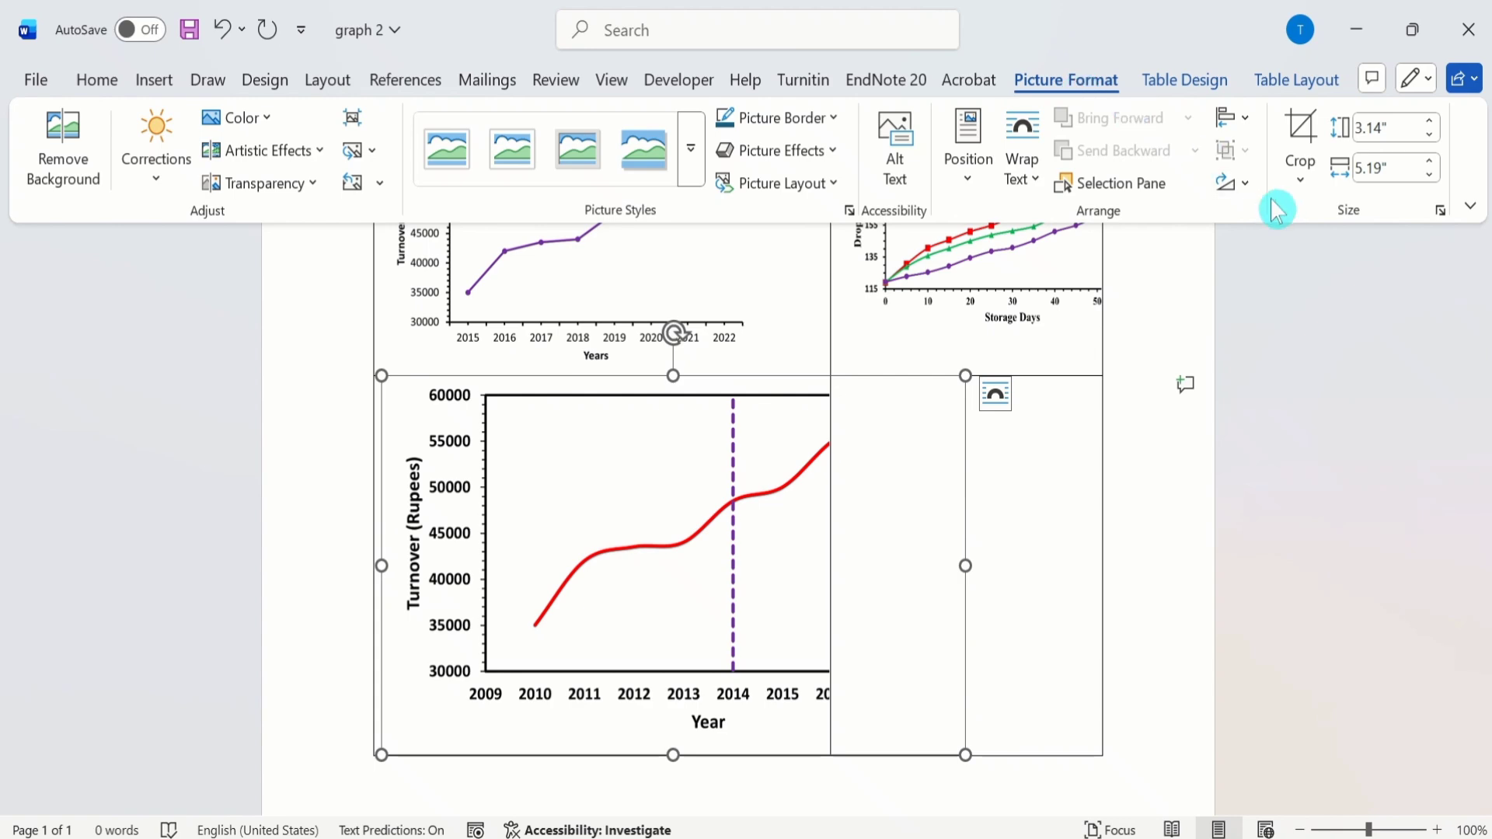
pyautogui.click(1372, 140)
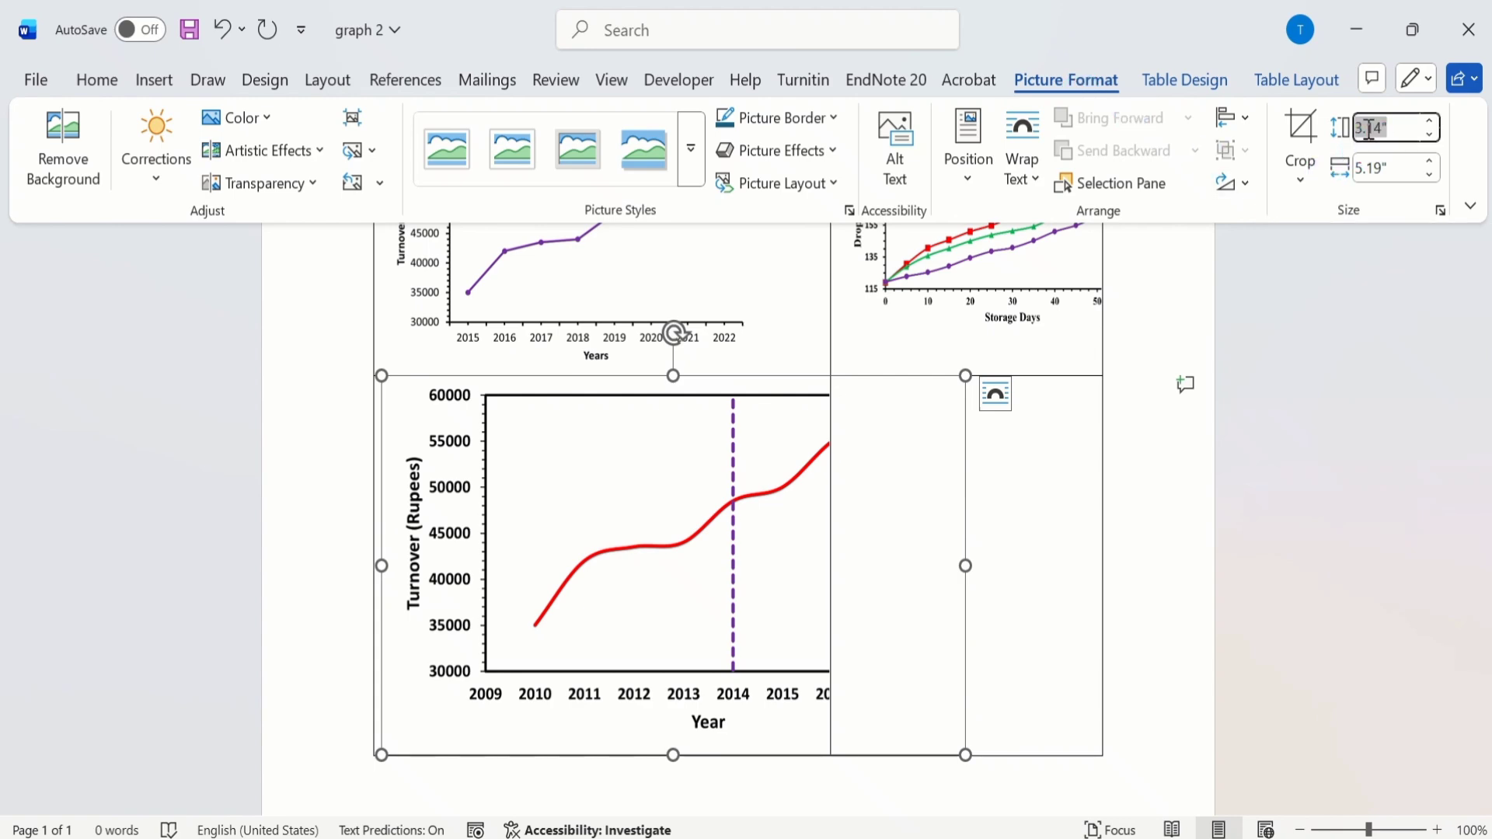
pyautogui.write('2.5')
pyautogui.click(1368, 167)
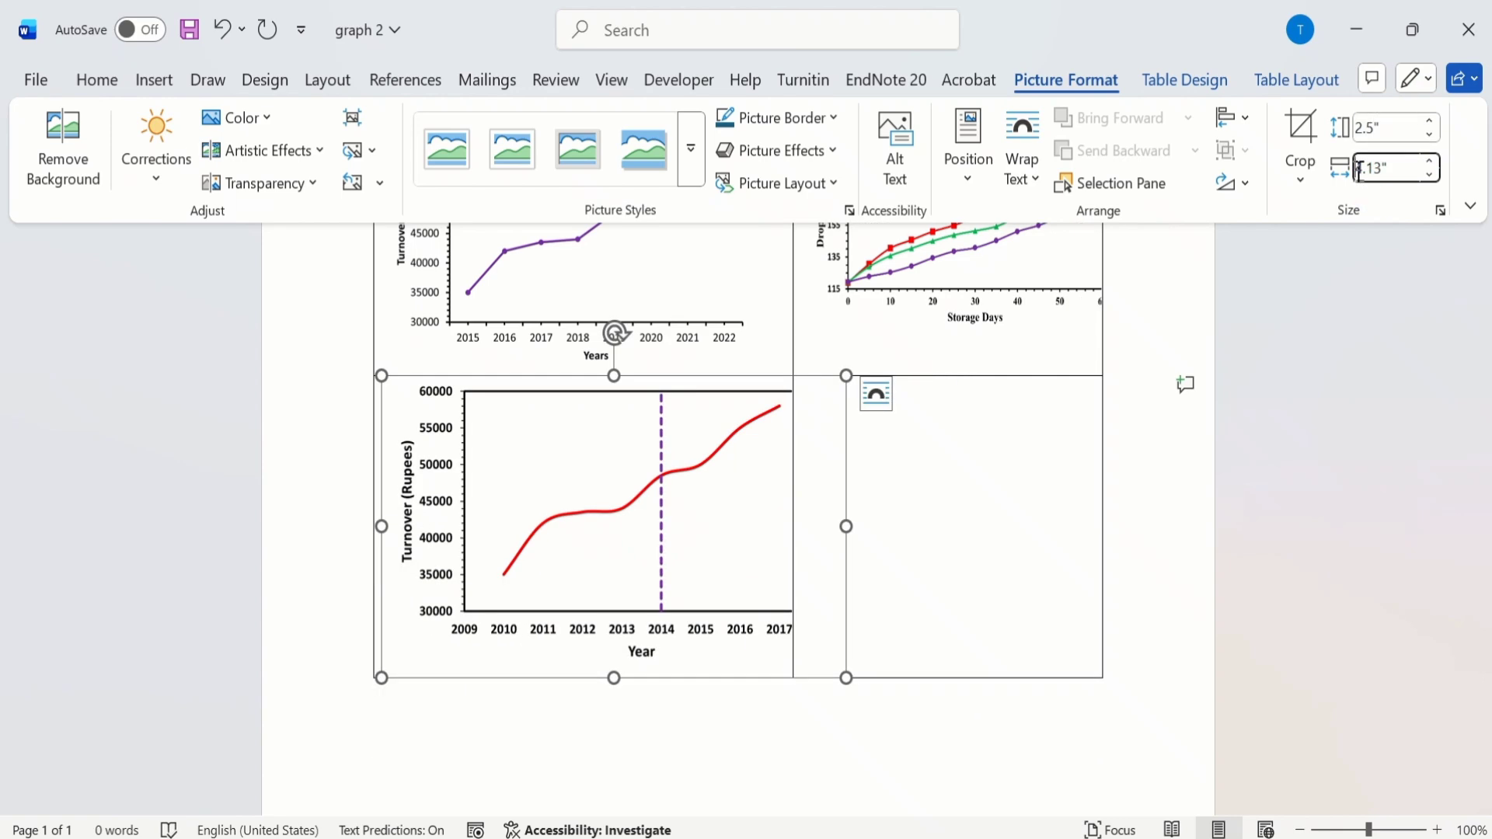
pyautogui.doubleClick(1368, 168)
pyautogui.write('3.0')
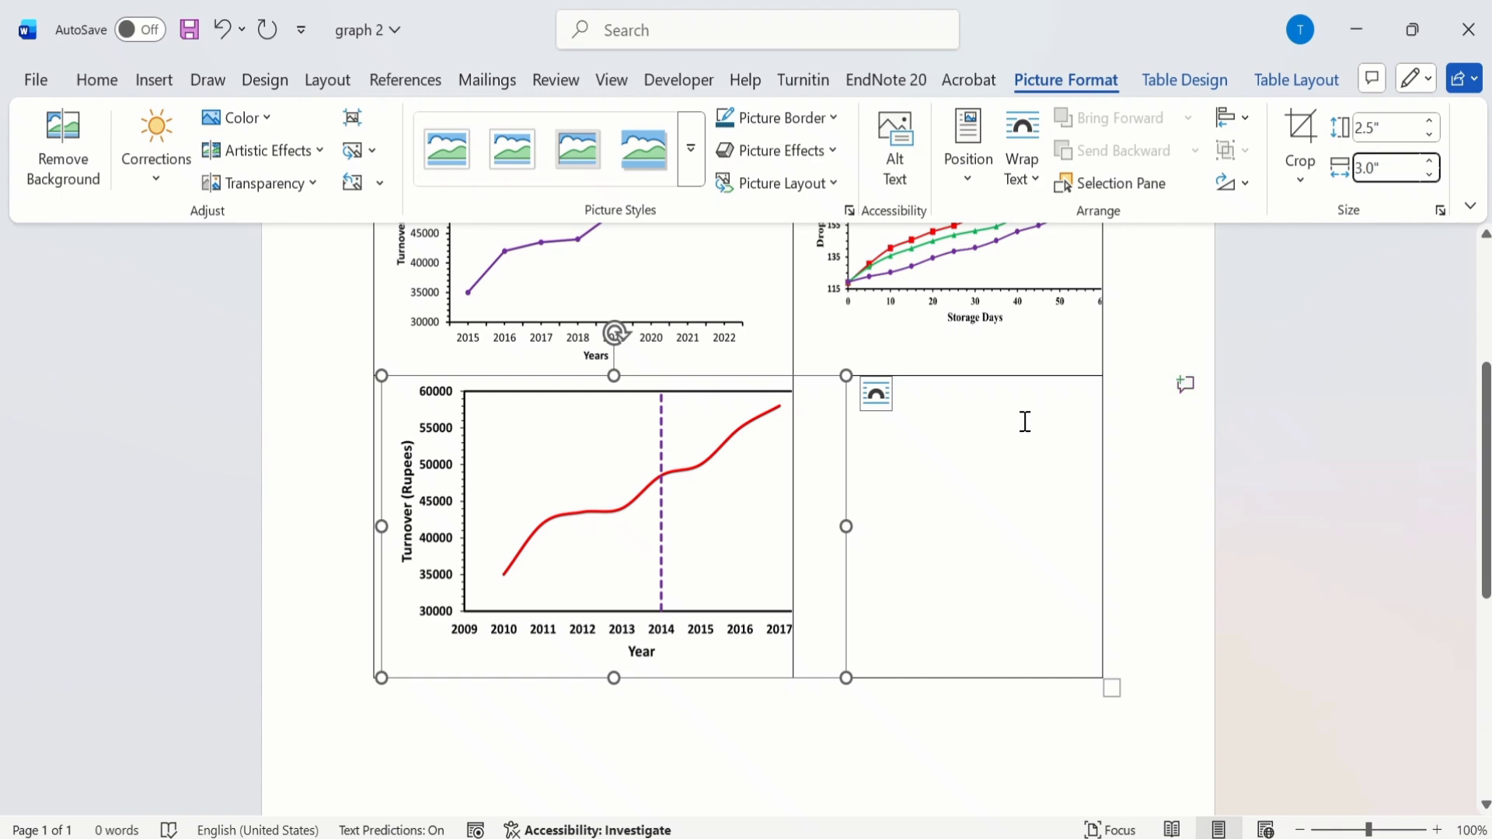
pyautogui.press('Return')
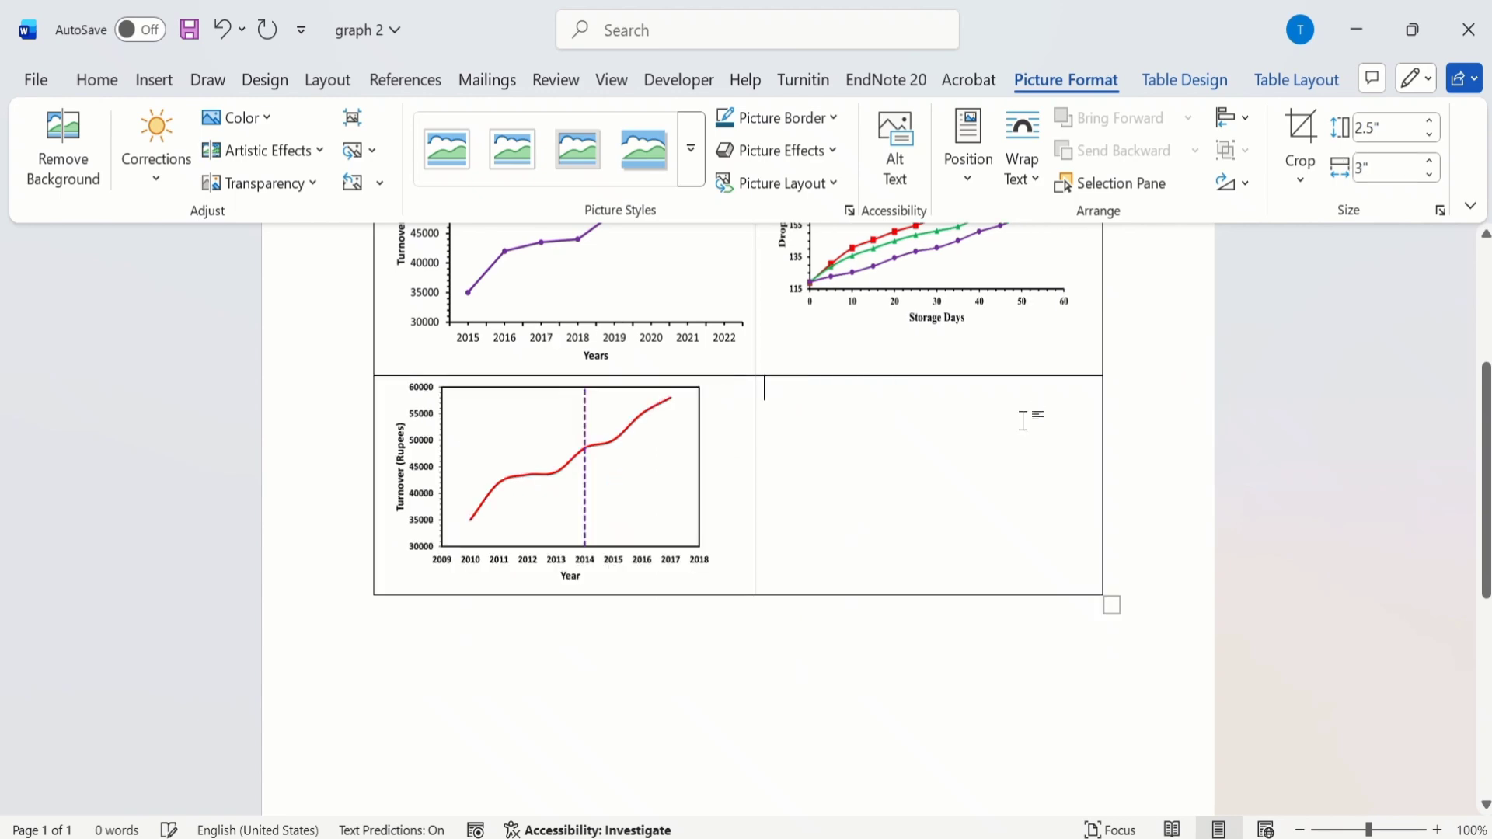
# Step: Insert the image Picture4 from the Desktop into the second cell of the table's second row
pyautogui.click(1024, 421)
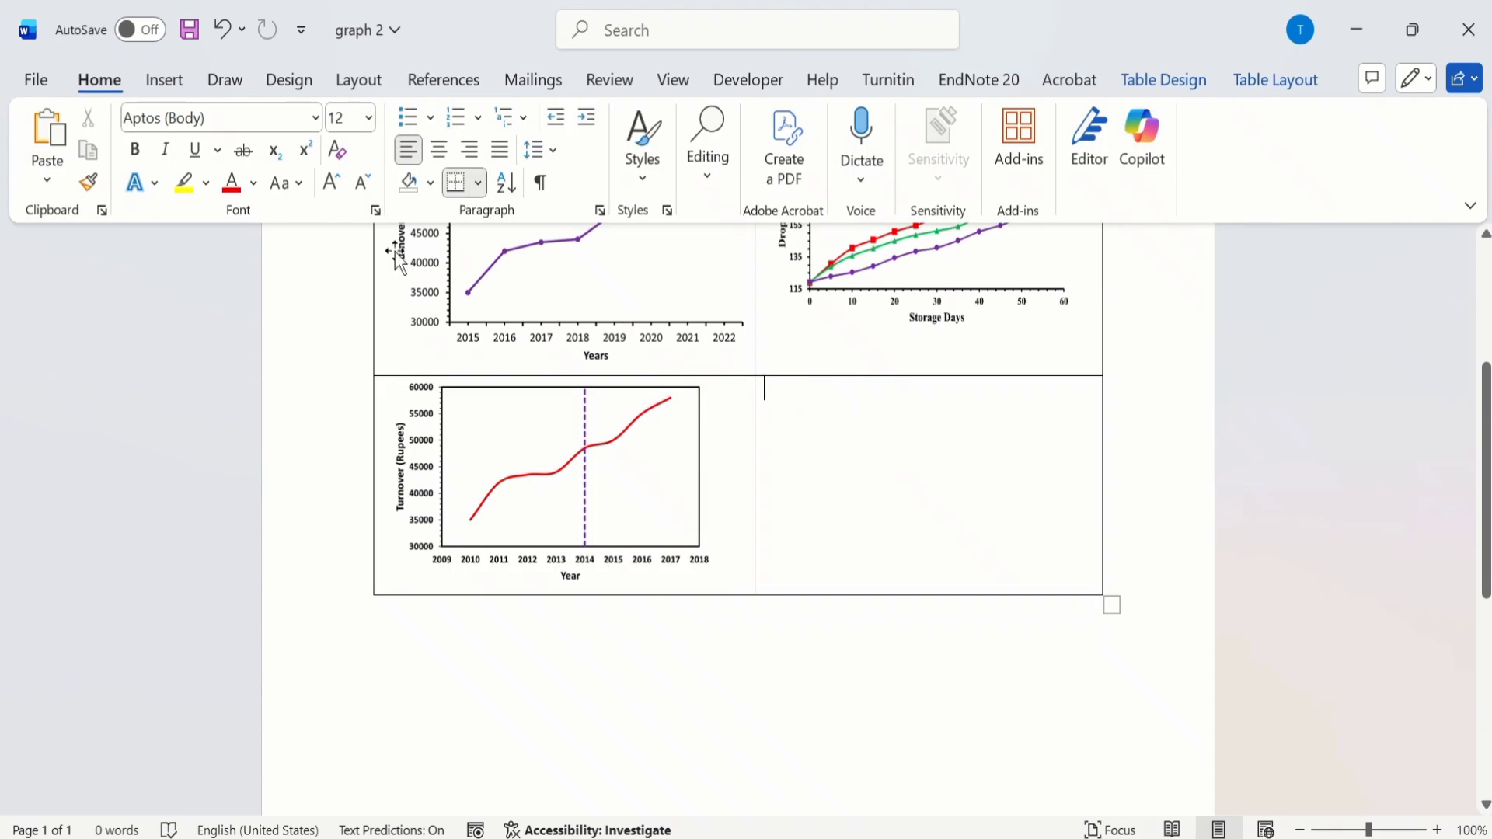
pyautogui.click(162, 80)
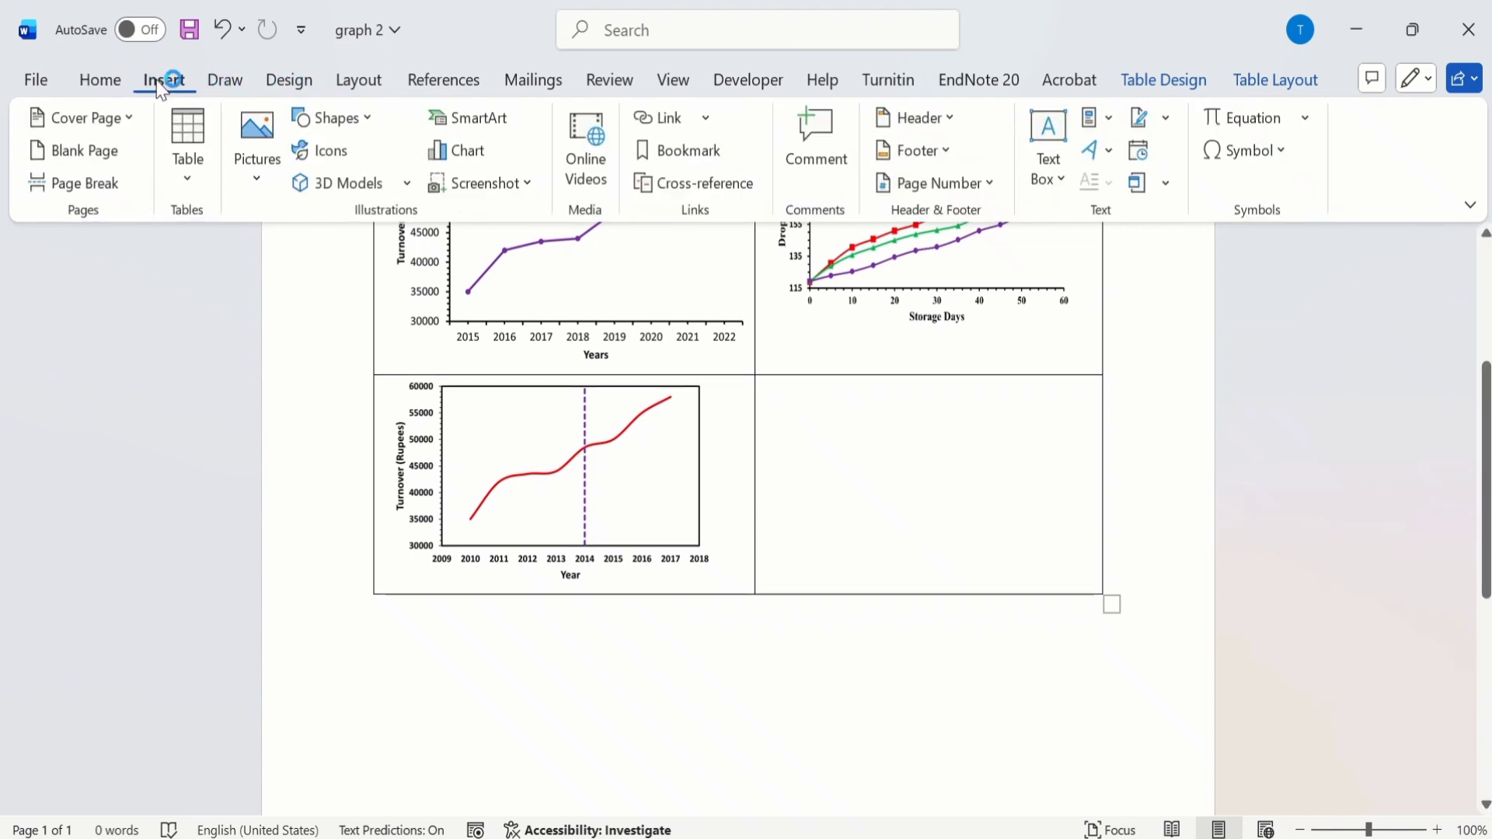
pyautogui.click(257, 178)
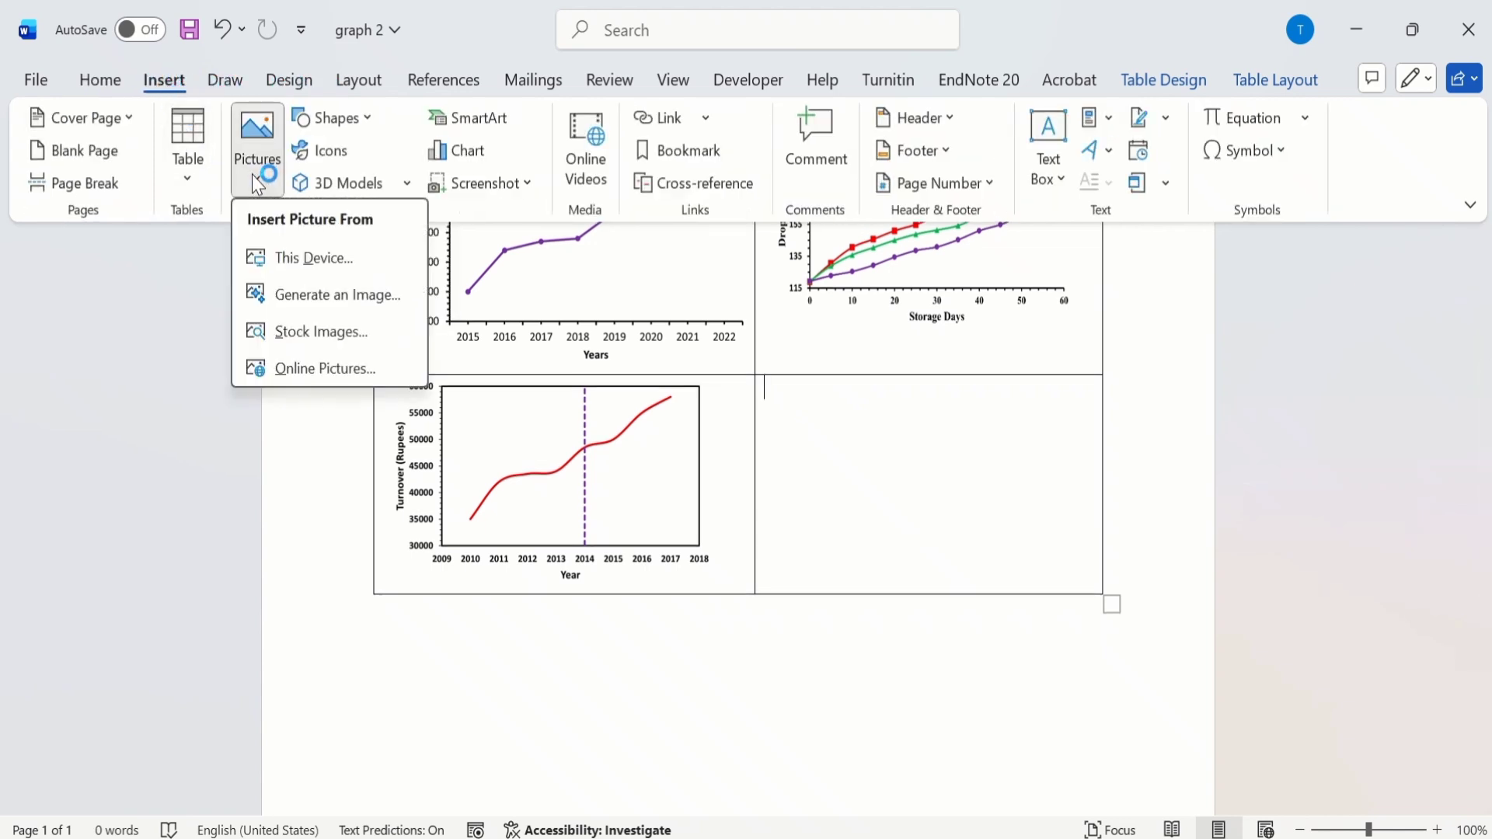
pyautogui.click(298, 262)
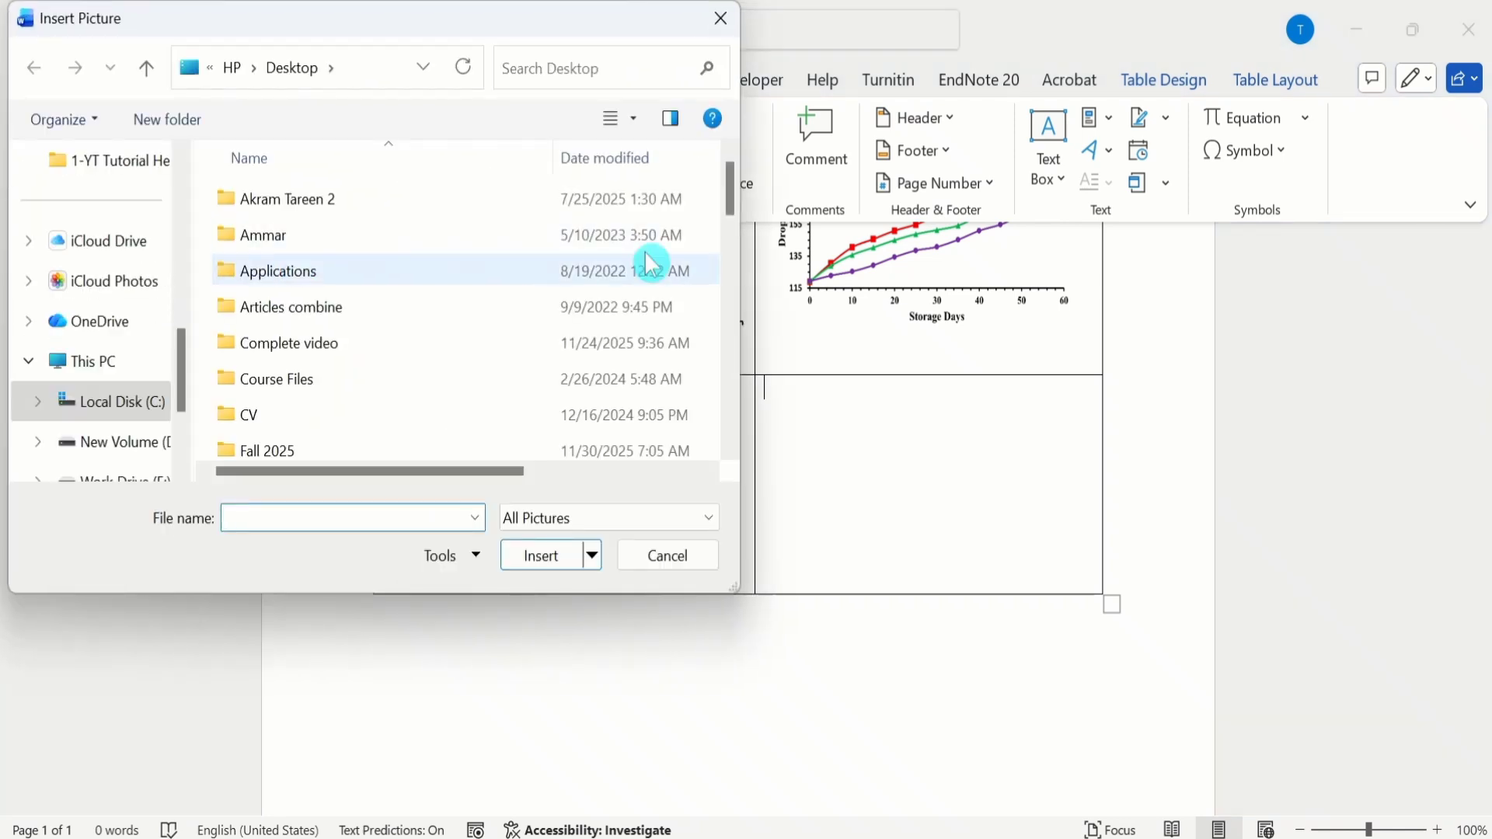
pyautogui.moveTo(734, 198); pyautogui.dragTo(736, 442)
pyautogui.click(409, 452)
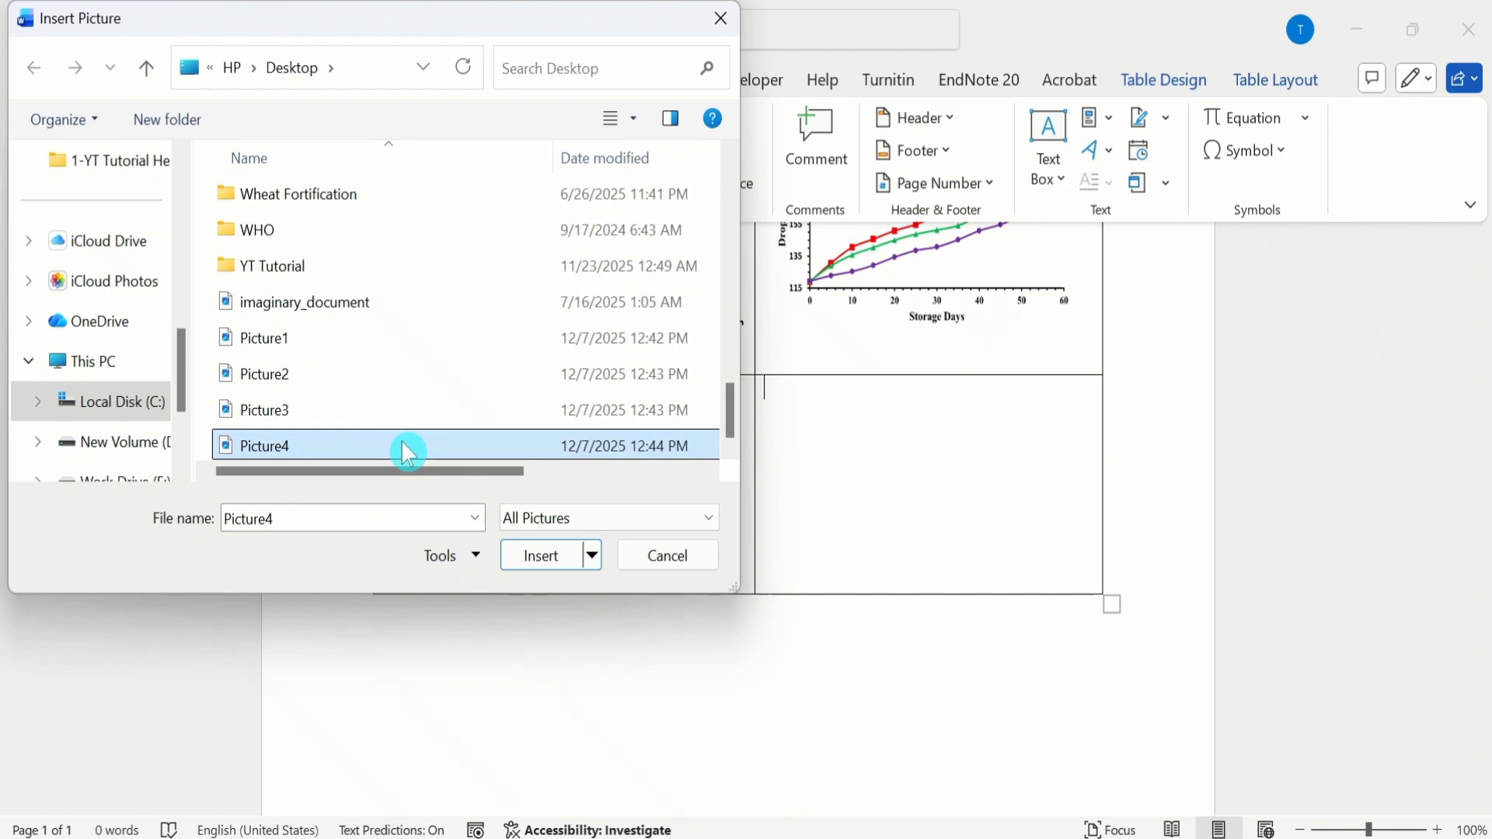
pyautogui.click(542, 561)
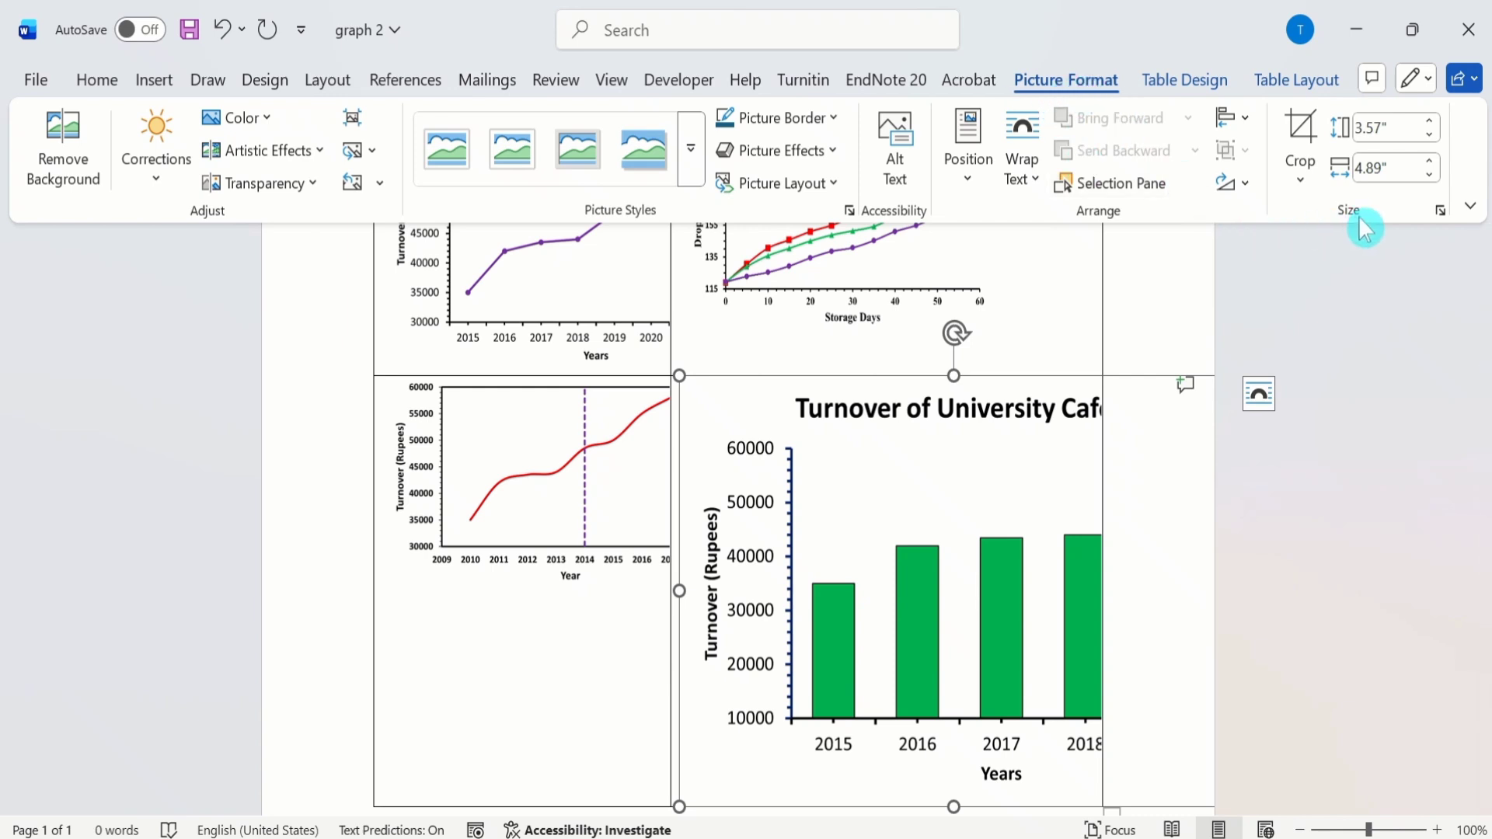
# Step: Resize the green Turnover of University Café bar chart, entering a height of 2.5 inches and then a width of 3 inches
pyautogui.click(1362, 134)
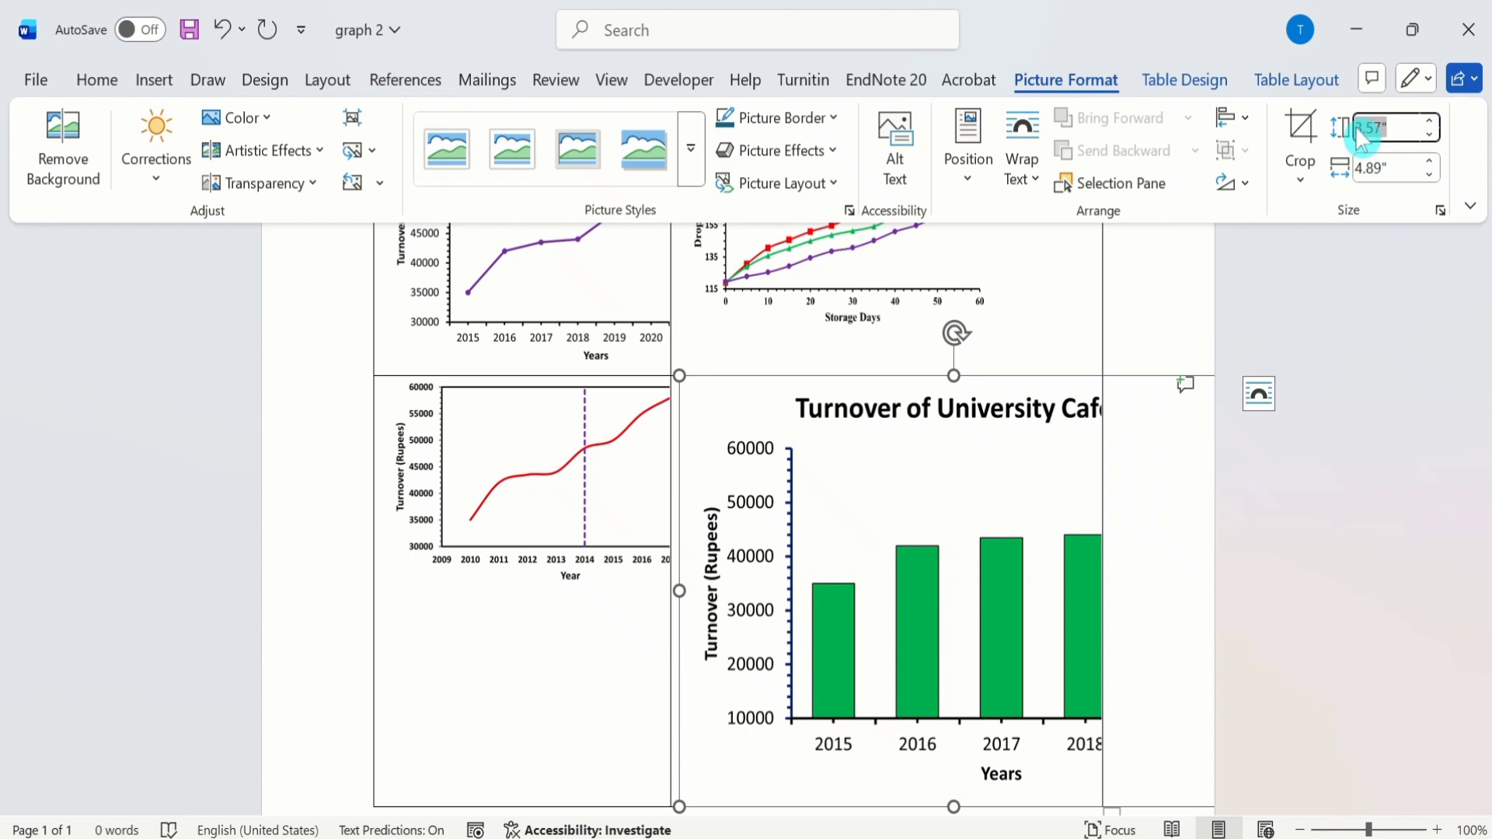
pyautogui.click(1358, 130)
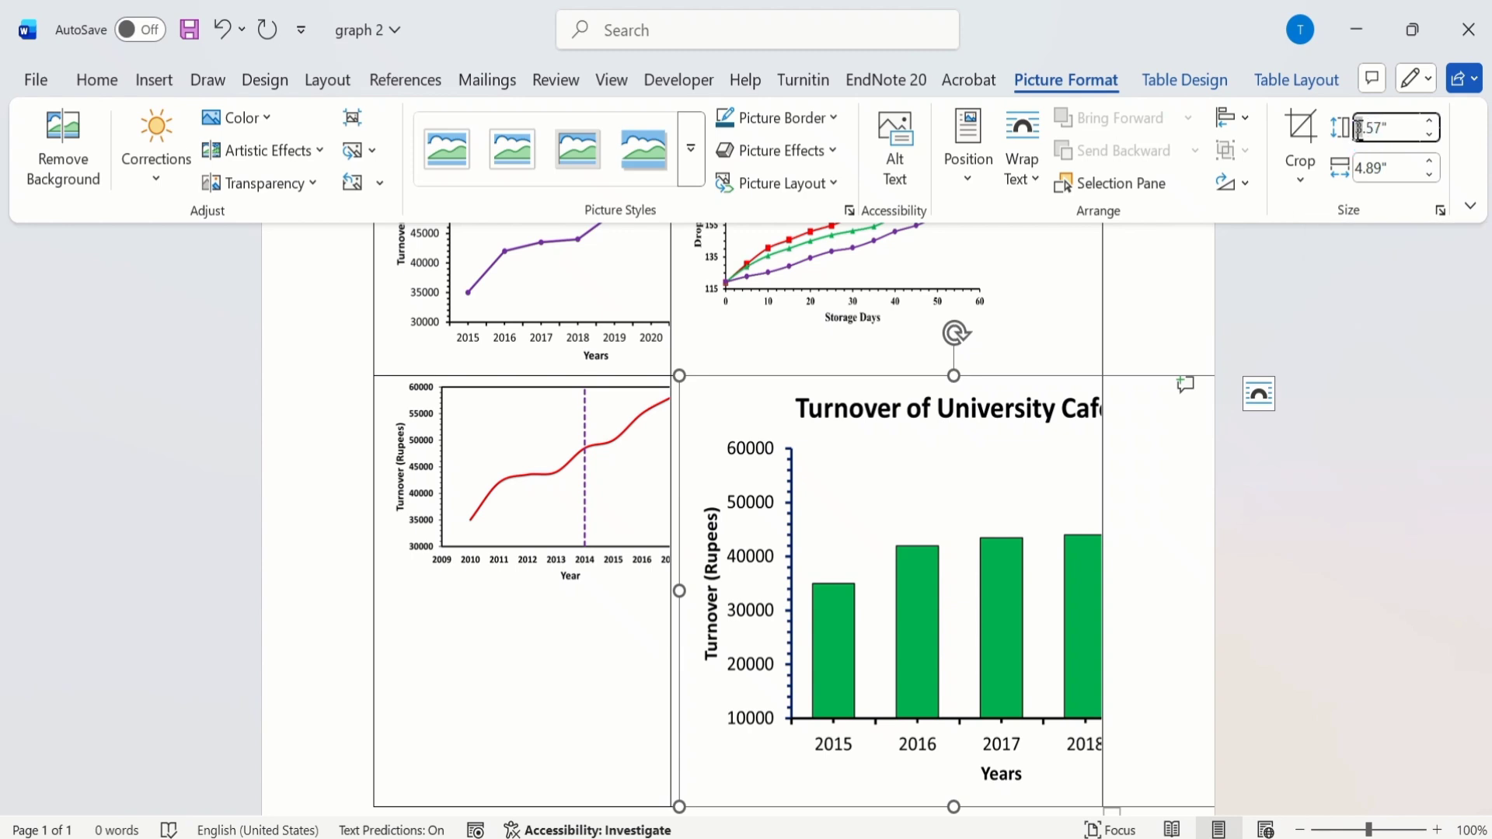
pyautogui.moveTo(1359, 130); pyautogui.dragTo(1383, 129)
pyautogui.write('2.5')
pyautogui.click(1359, 170)
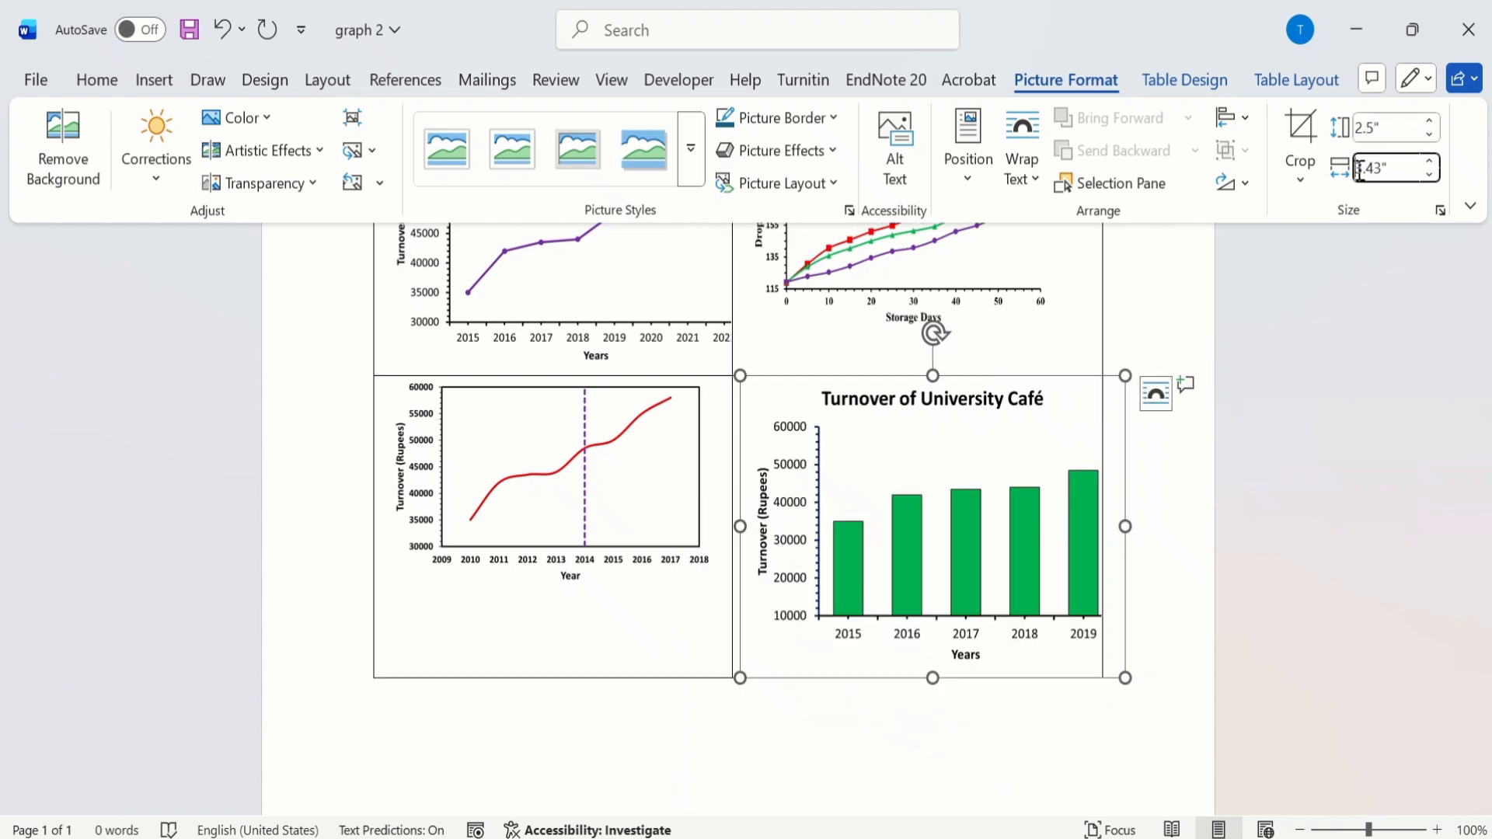
pyautogui.moveTo(1359, 170); pyautogui.dragTo(1380, 170)
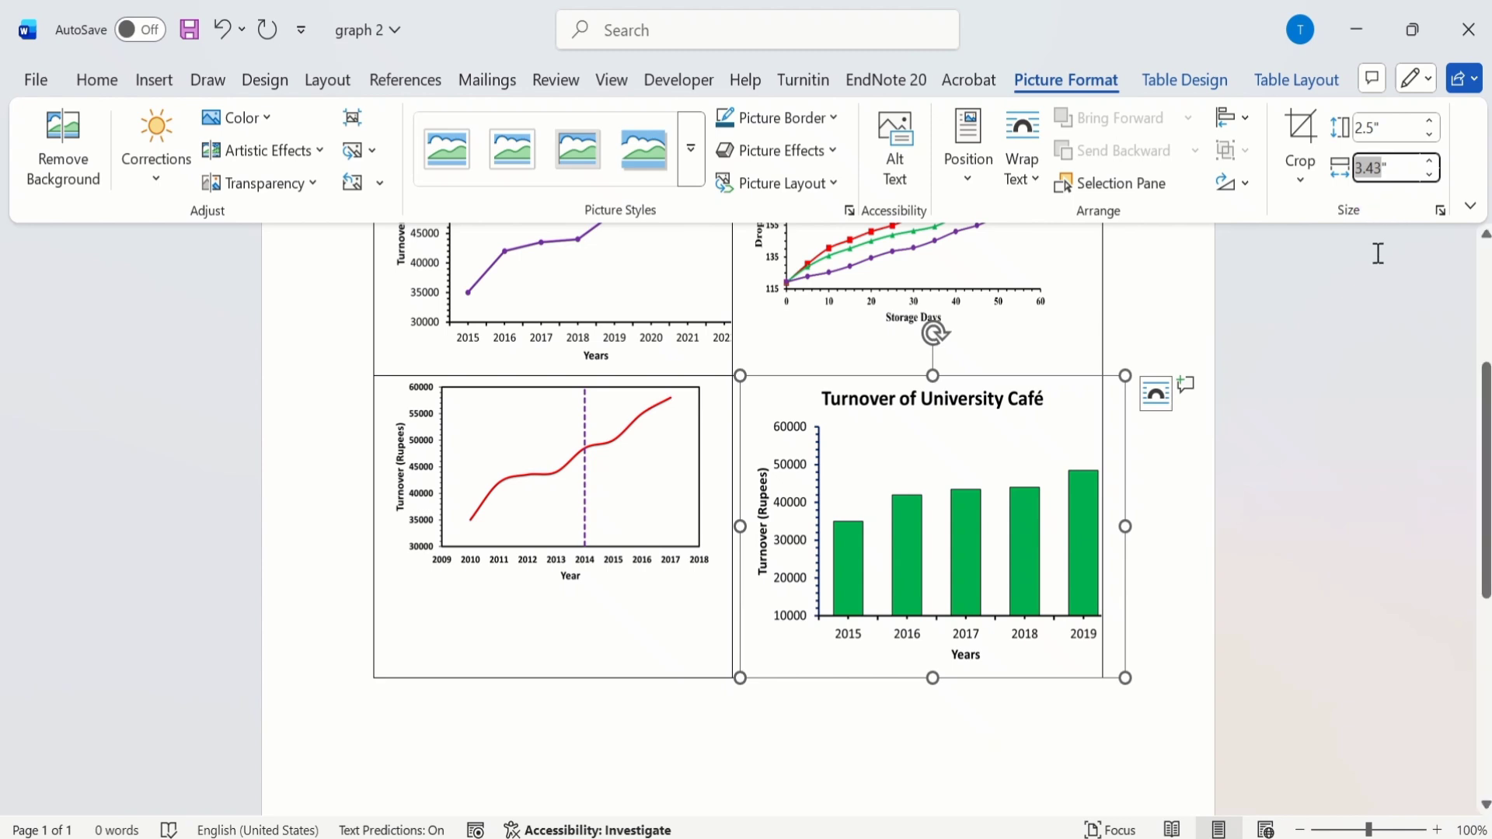
pyautogui.write('3')
pyautogui.press('Return')
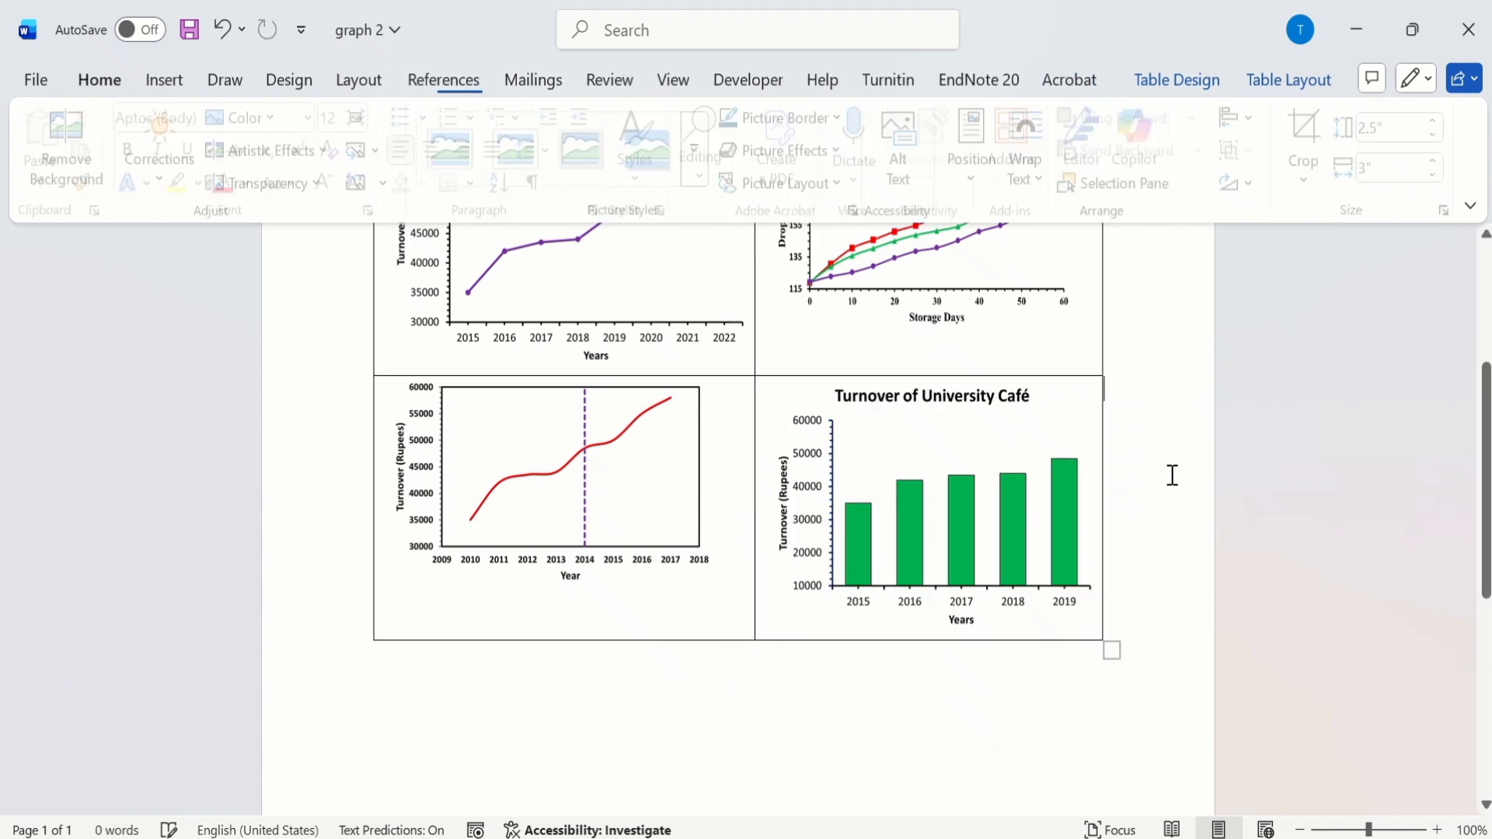
# Step: Turn off Lock aspect ratio for the Effect of Temperature on Emulsion Size chart in the advanced size options
pyautogui.moveTo(1480, 400); pyautogui.dragTo(1480, 326)
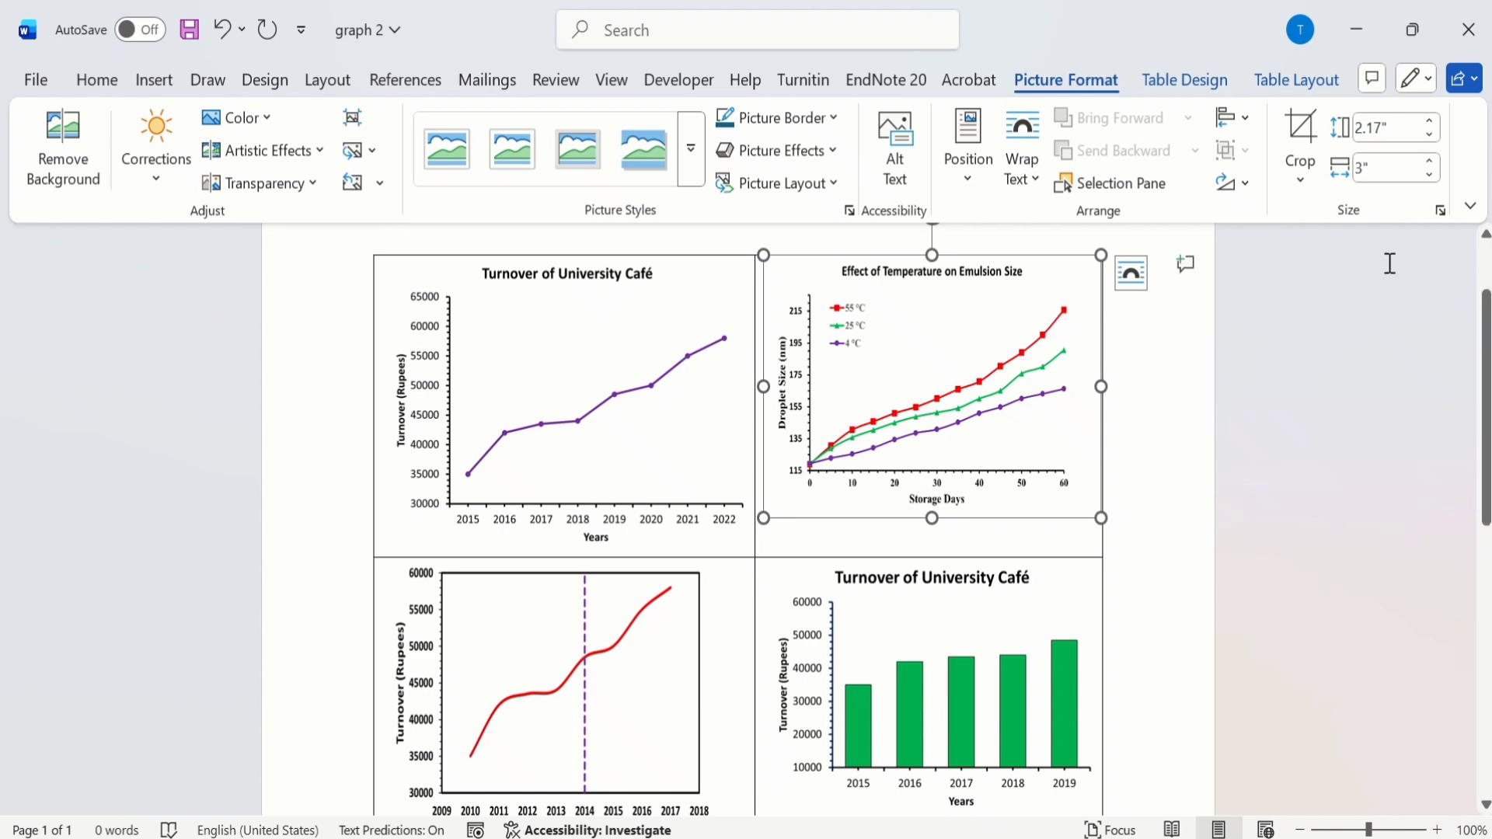
pyautogui.click(1442, 211)
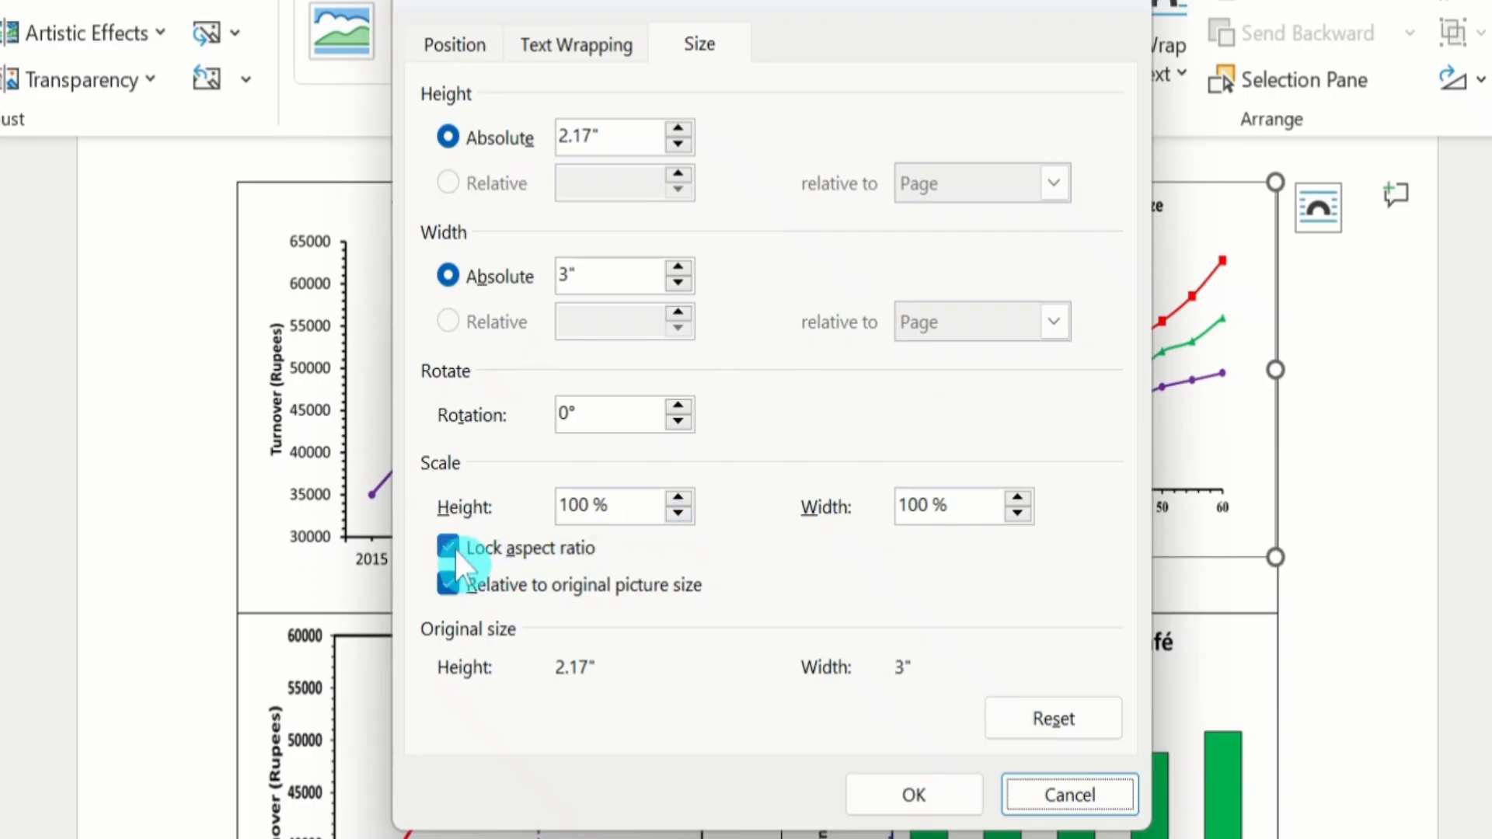
pyautogui.click(454, 547)
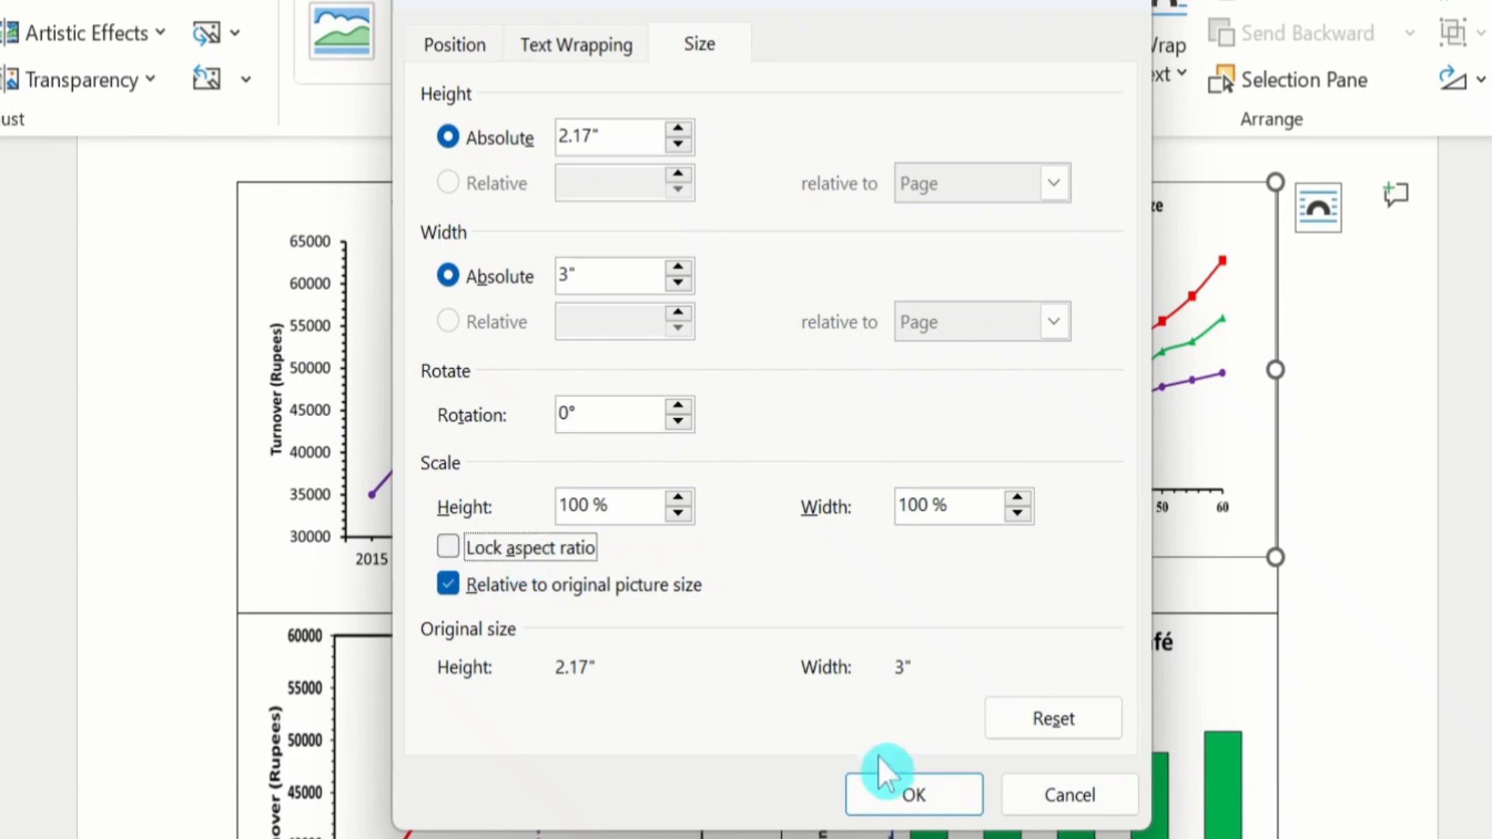
pyautogui.click(896, 790)
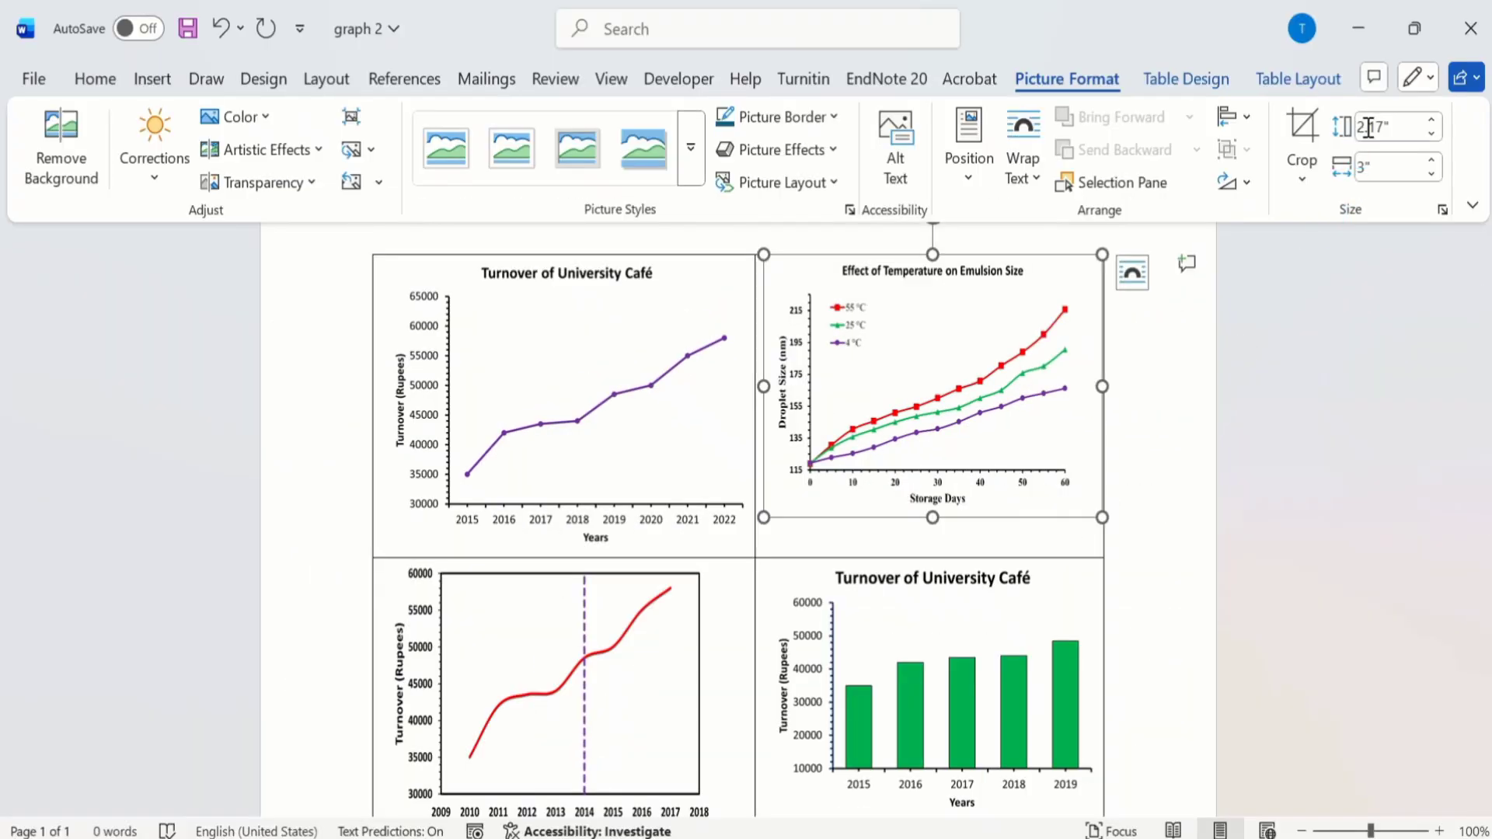
# Step: Set the height of the Effect of Temperature on Emulsion Size chart to 2.5 inches
pyautogui.click(1371, 129)
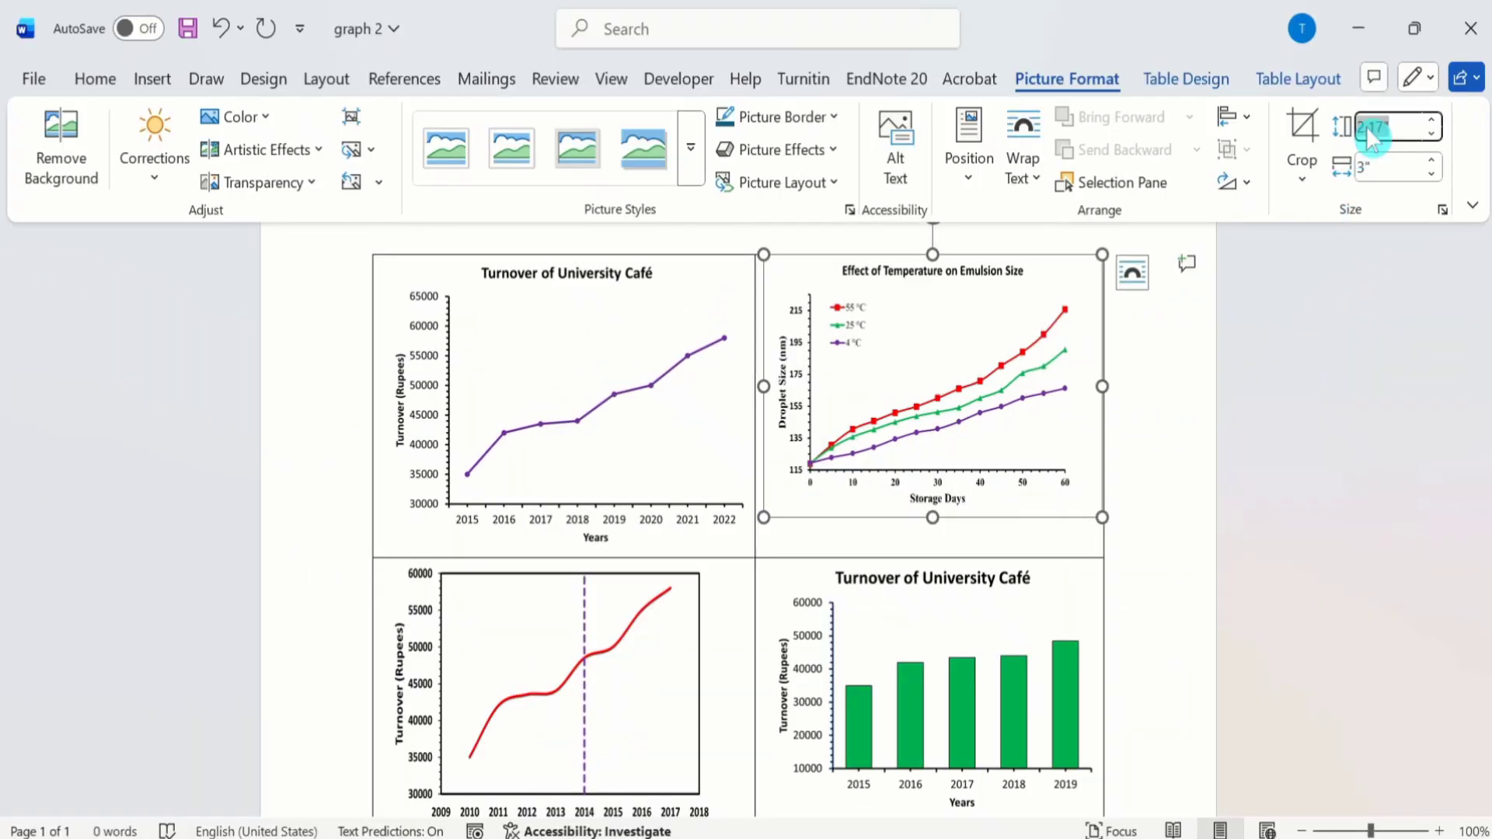
pyautogui.write('2.5')
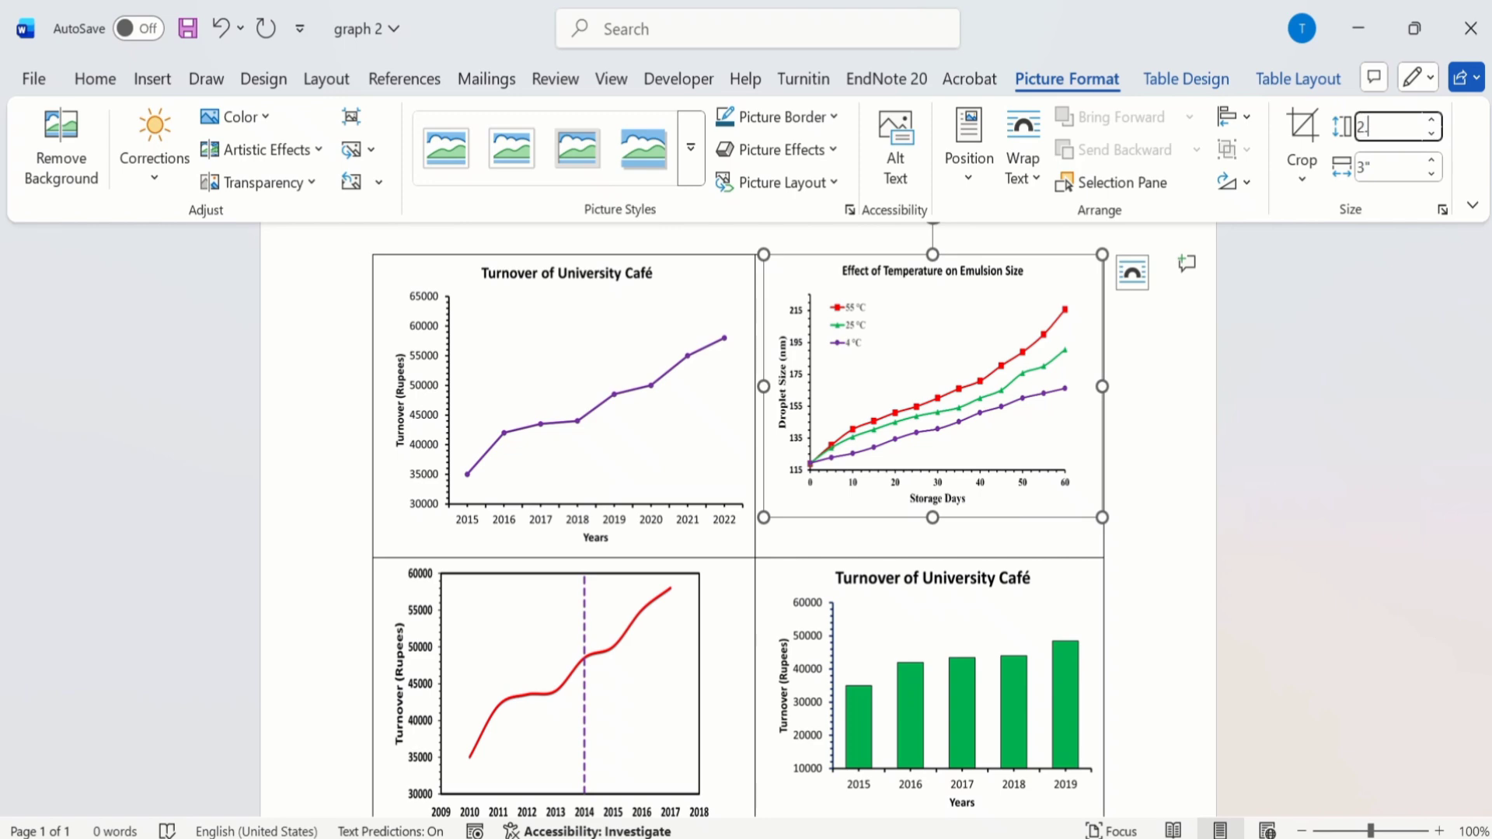
pyautogui.click(1374, 169)
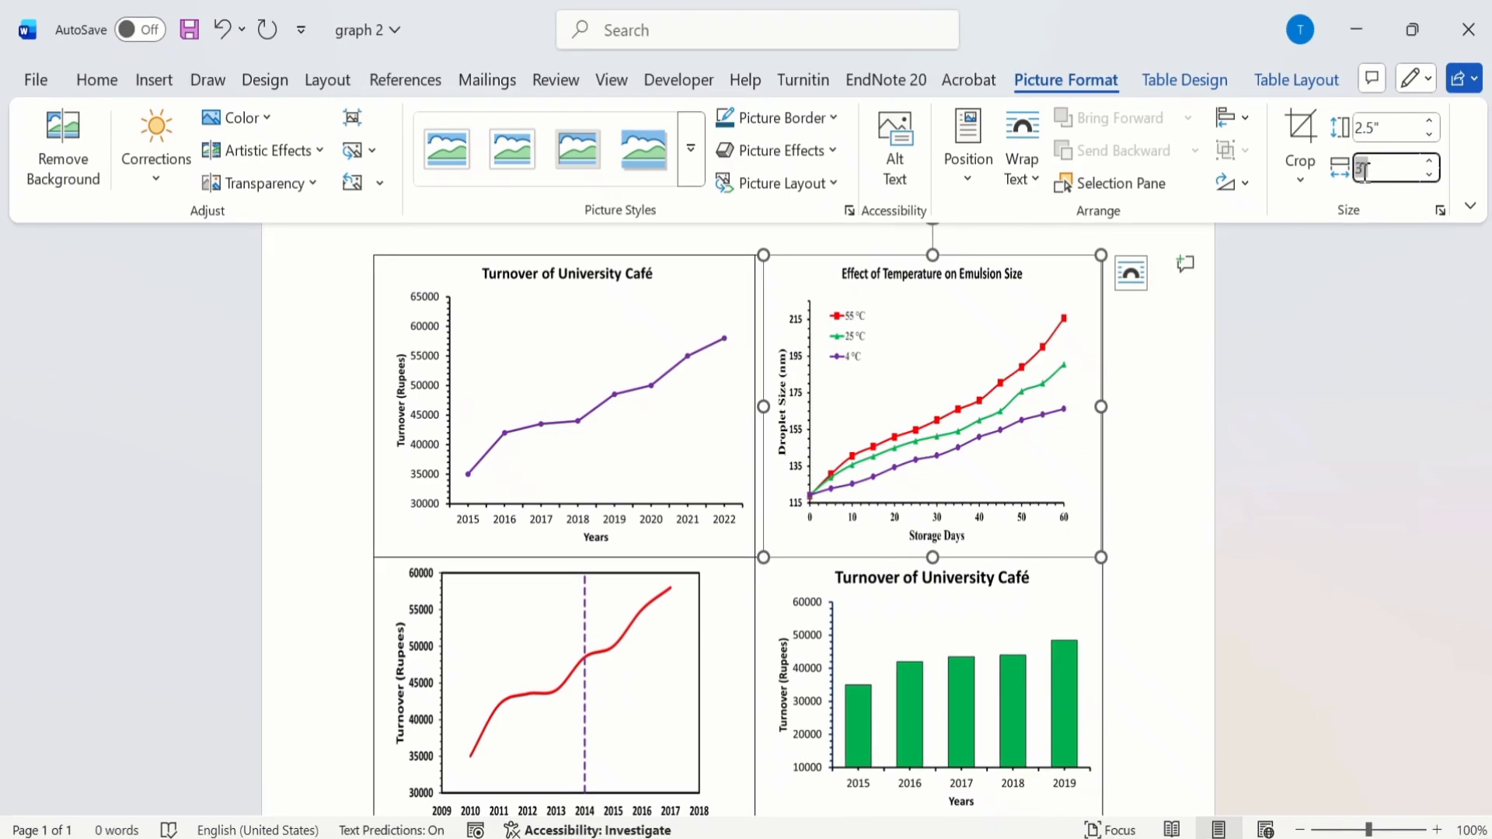
pyautogui.click(1154, 384)
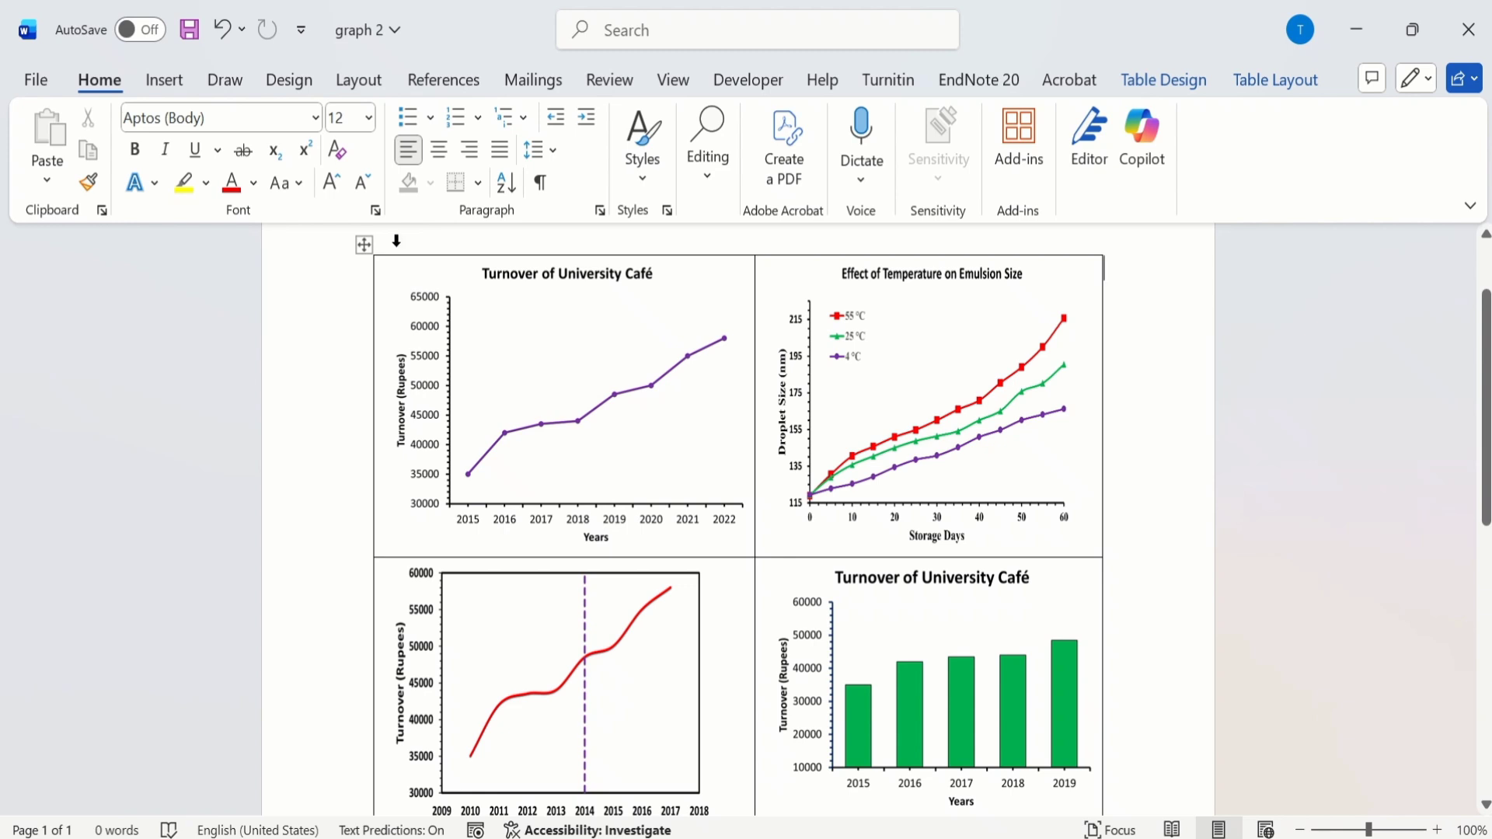
# Step: Remove all borders from the entire chart table by applying the None border setting in the table properties
pyautogui.click(362, 242)
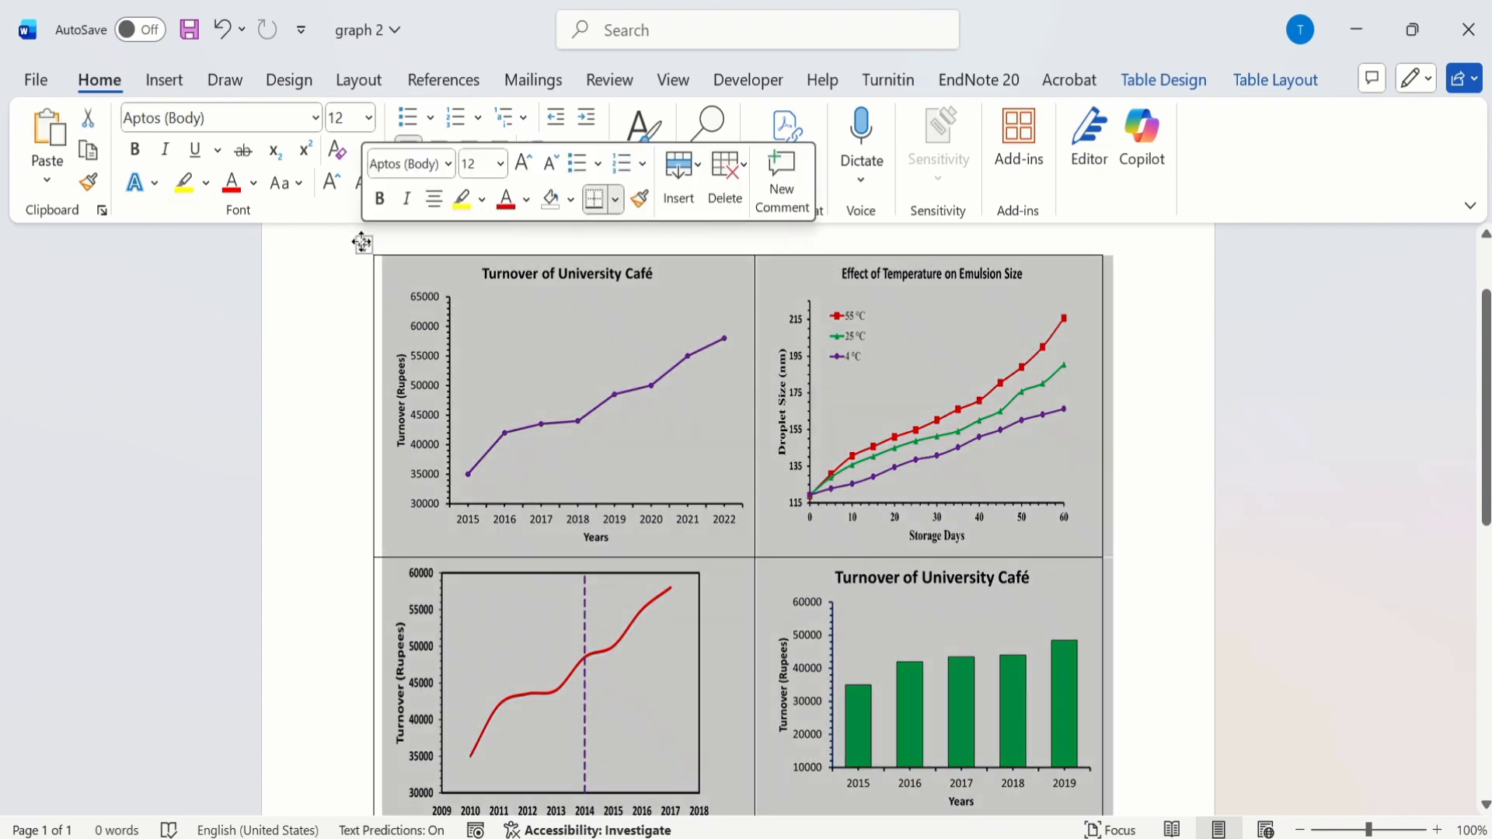
pyautogui.rightClick(362, 242)
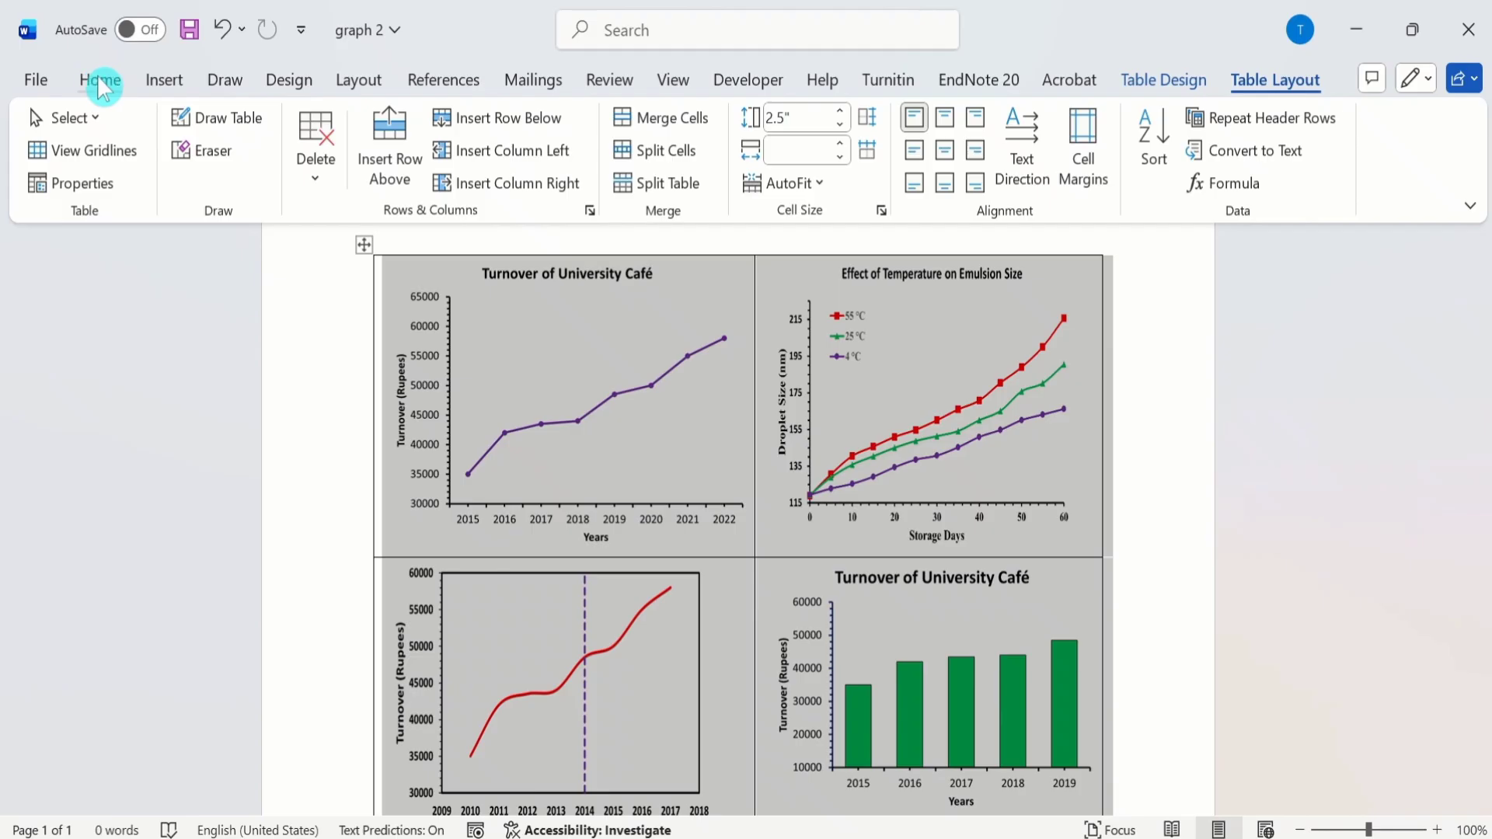
pyautogui.click(101, 81)
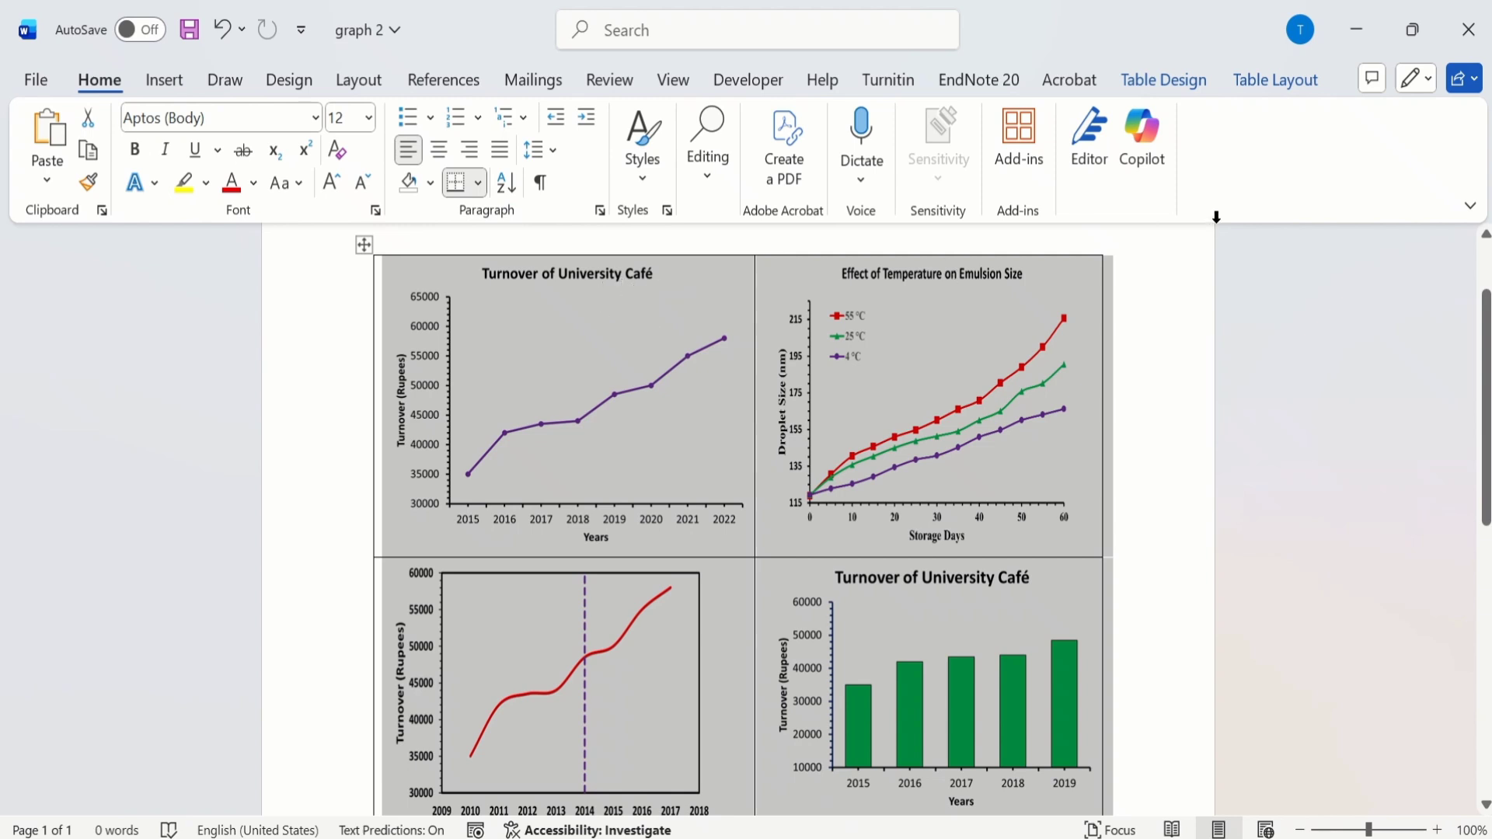
pyautogui.click(1269, 87)
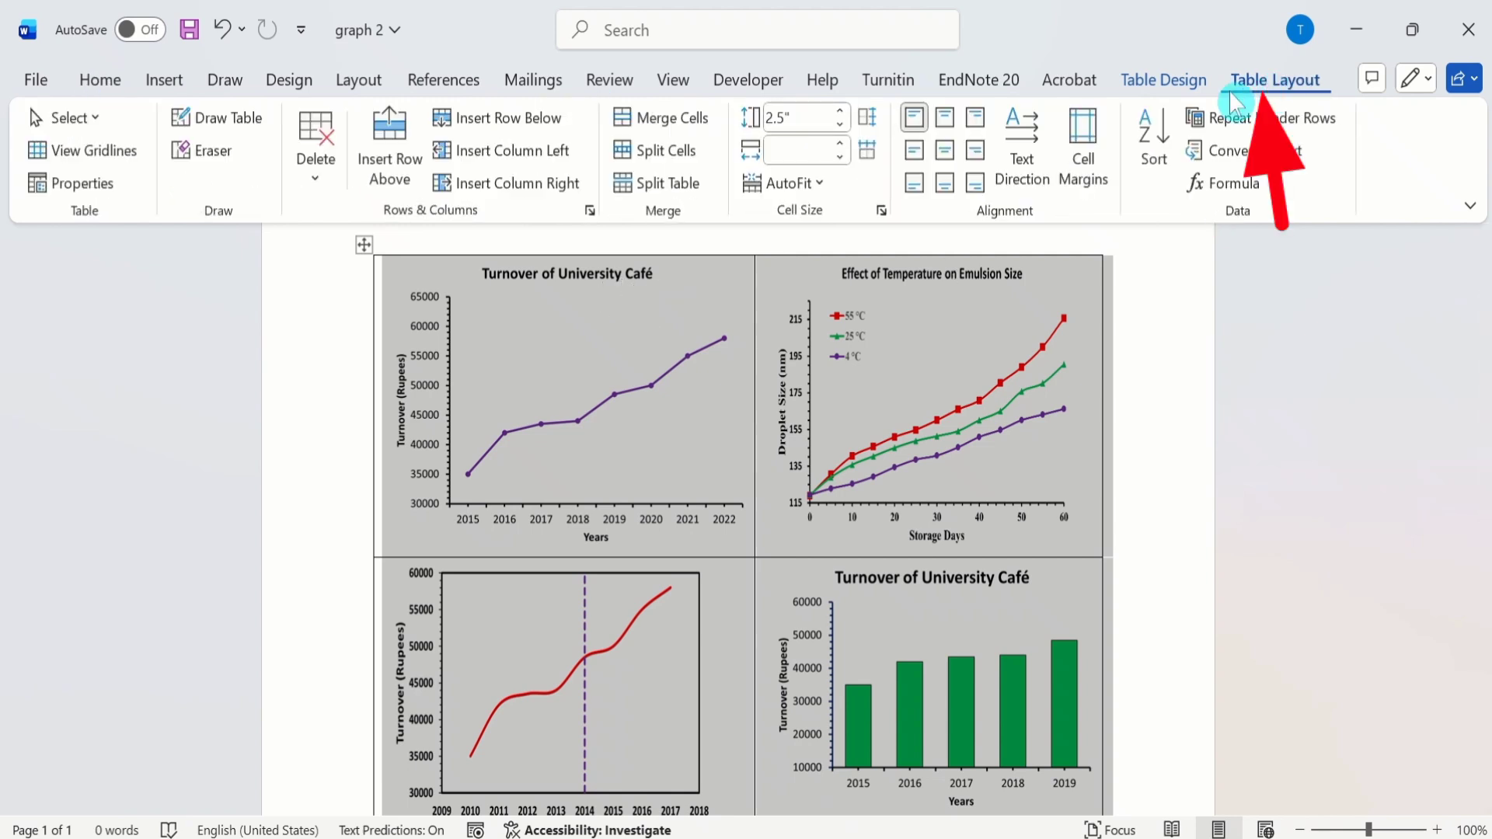
pyautogui.click(99, 186)
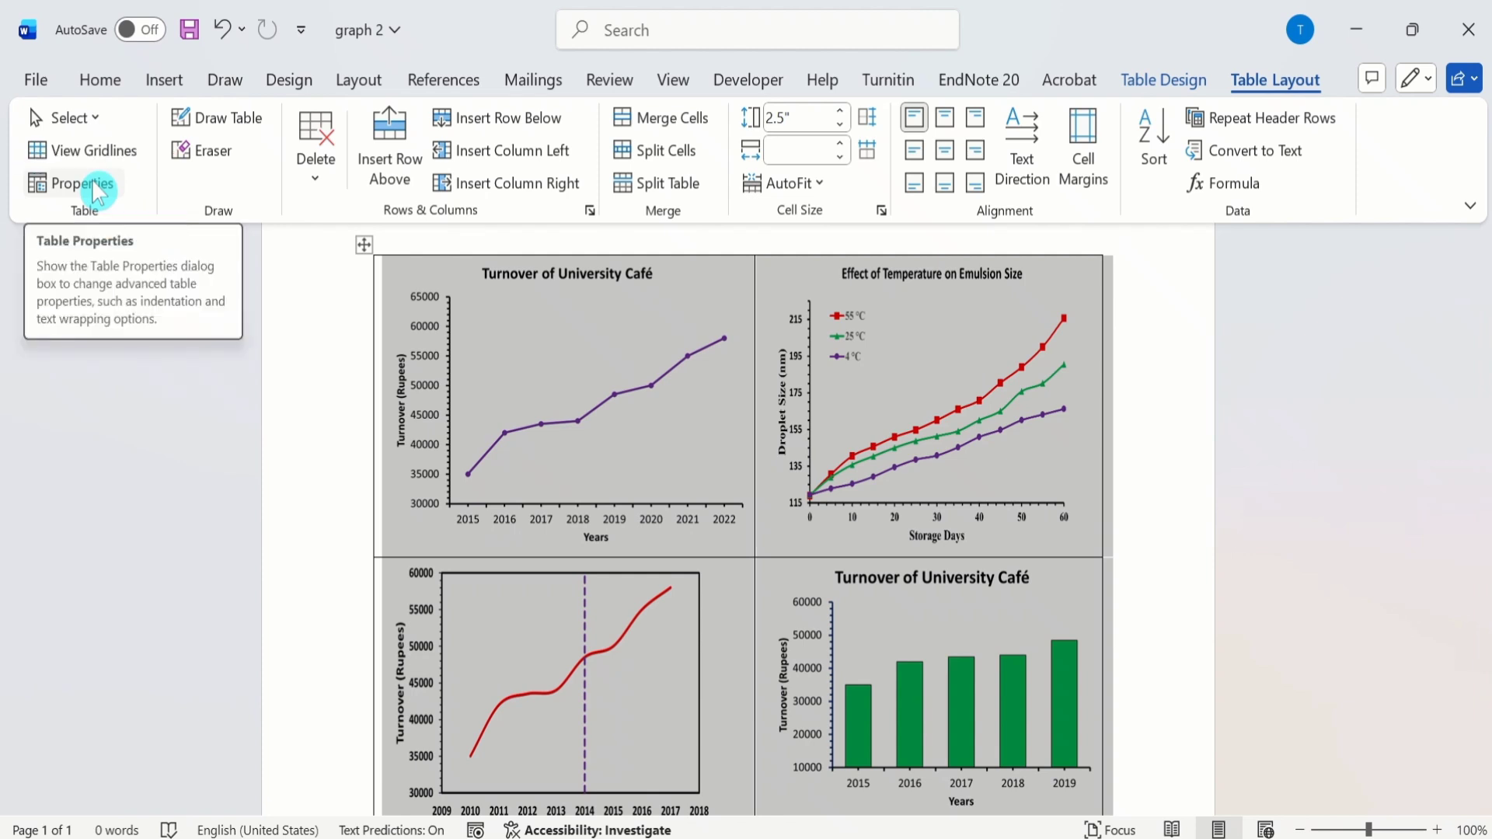
pyautogui.click(99, 187)
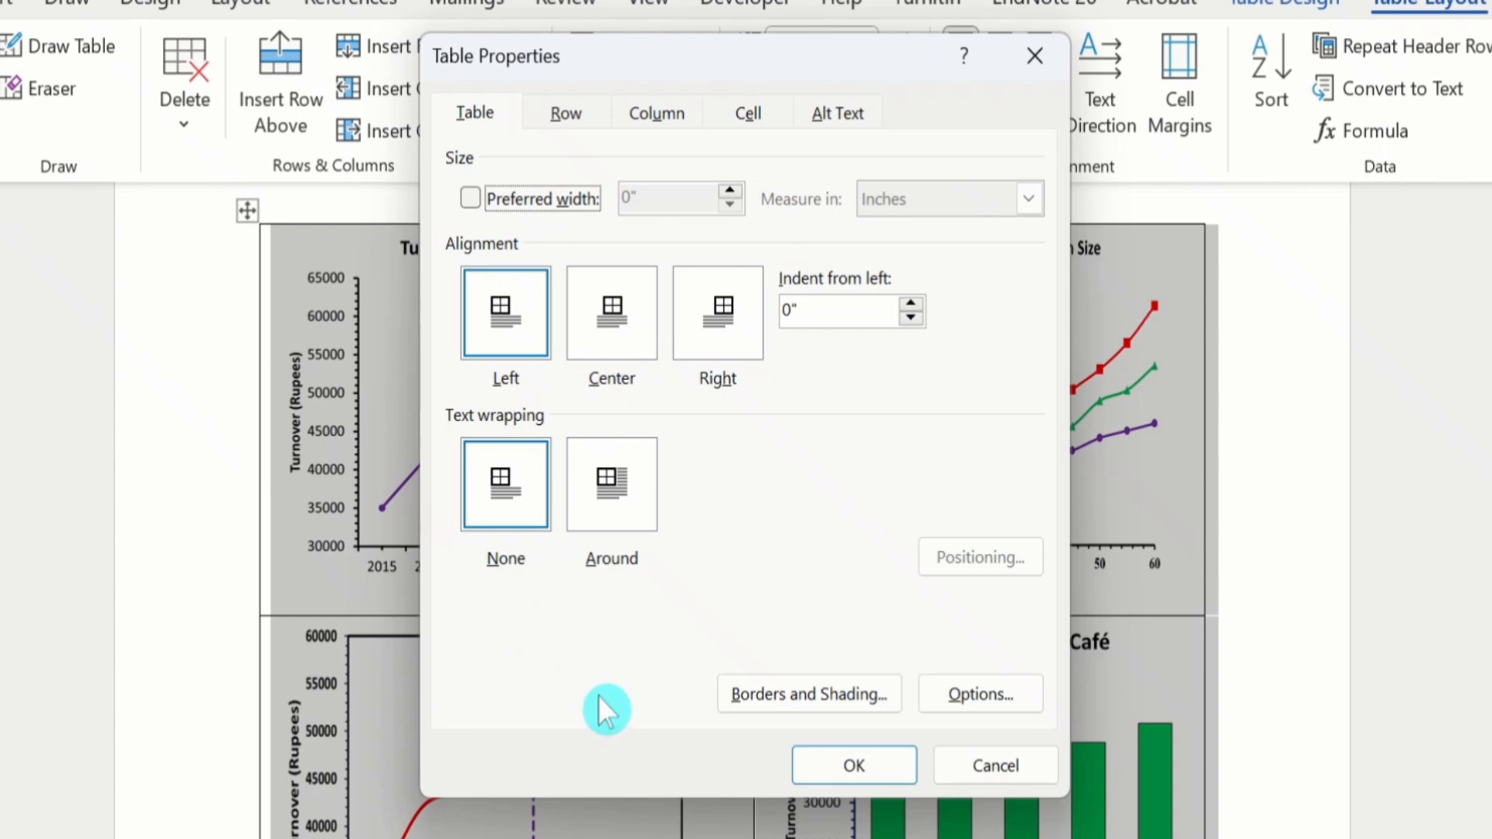
pyautogui.click(808, 697)
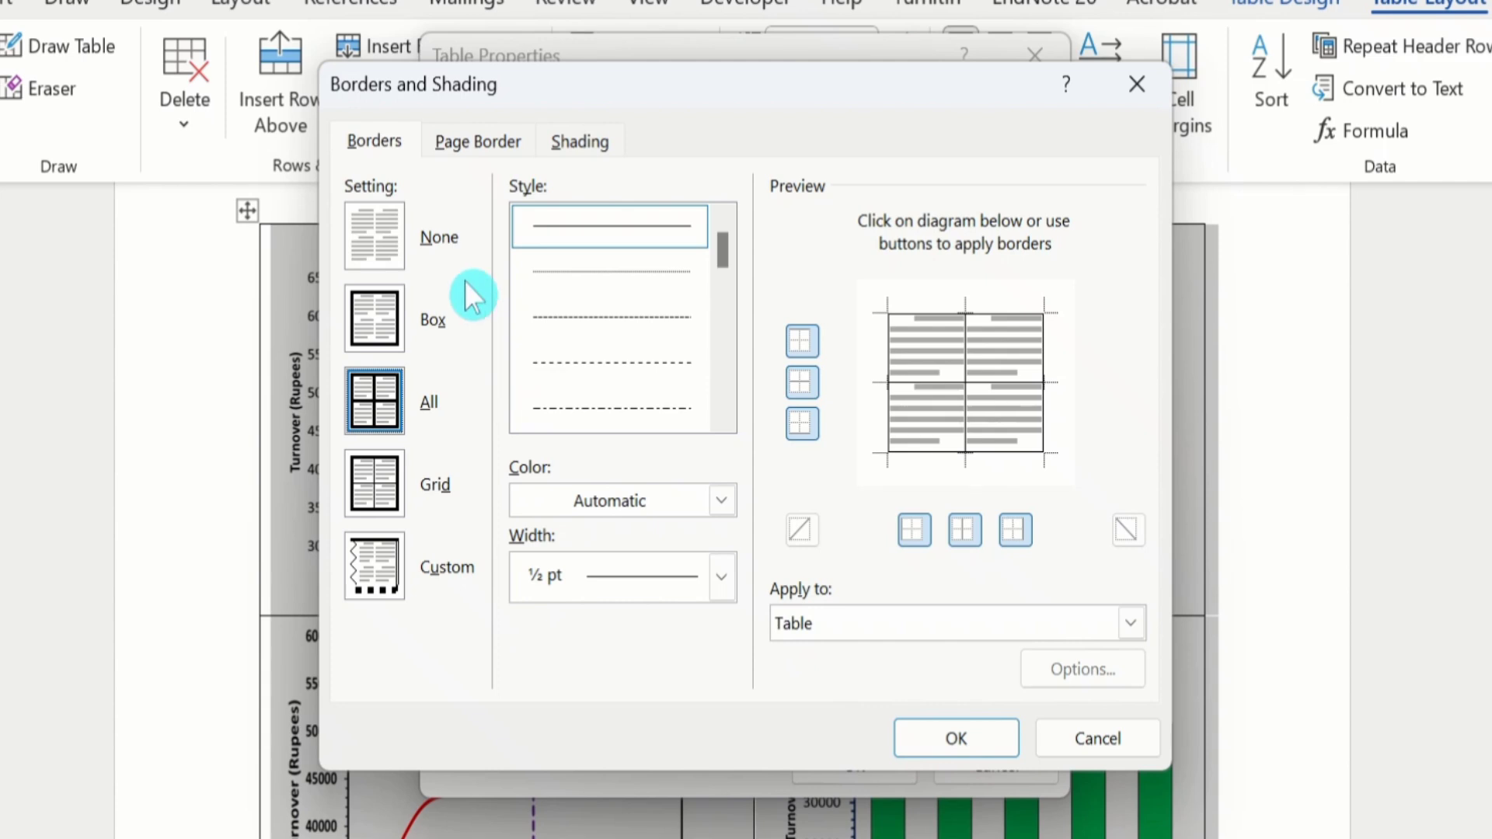
pyautogui.click(371, 233)
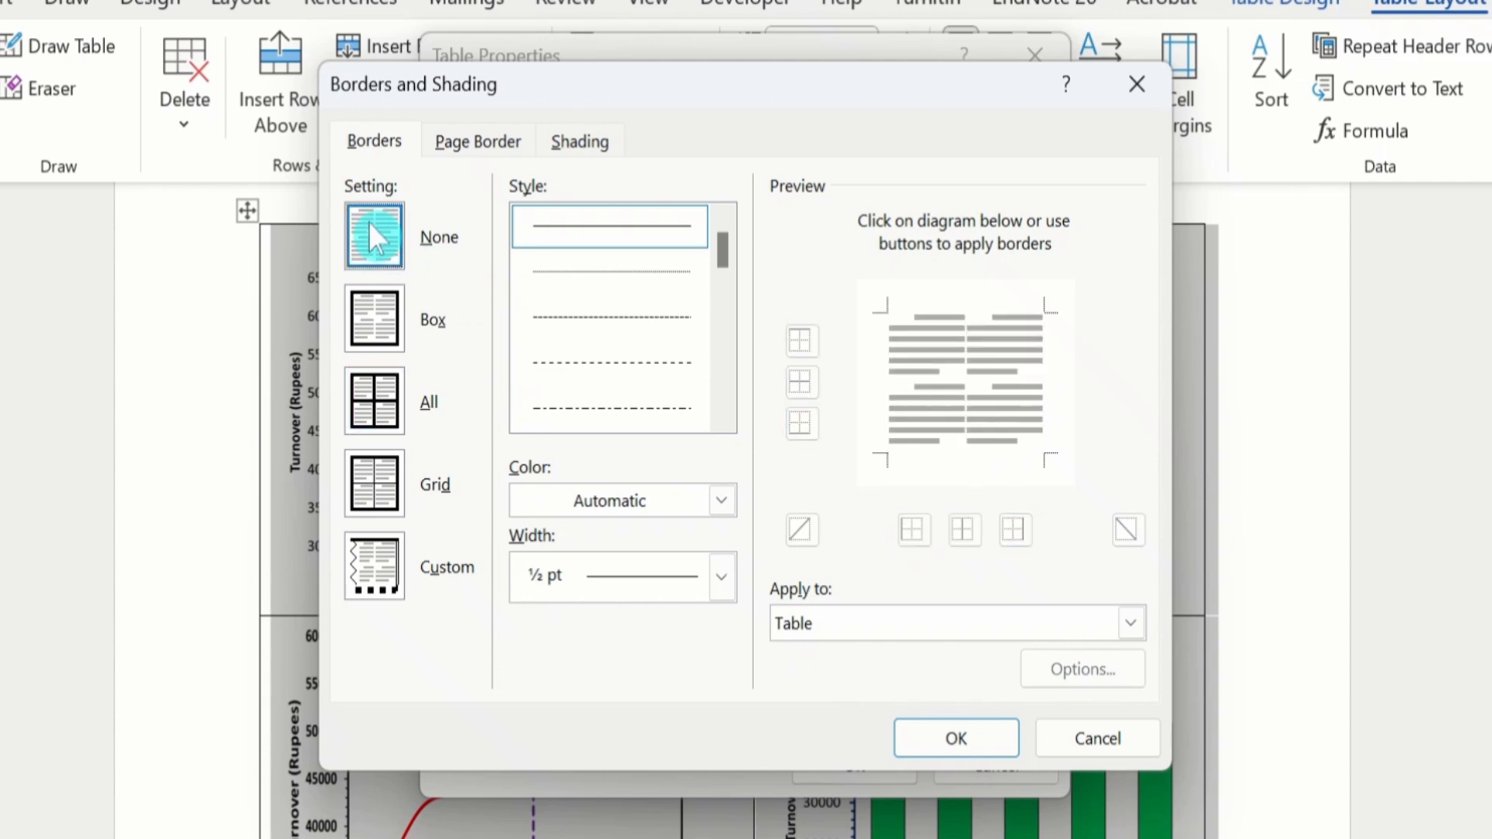
pyautogui.click(930, 739)
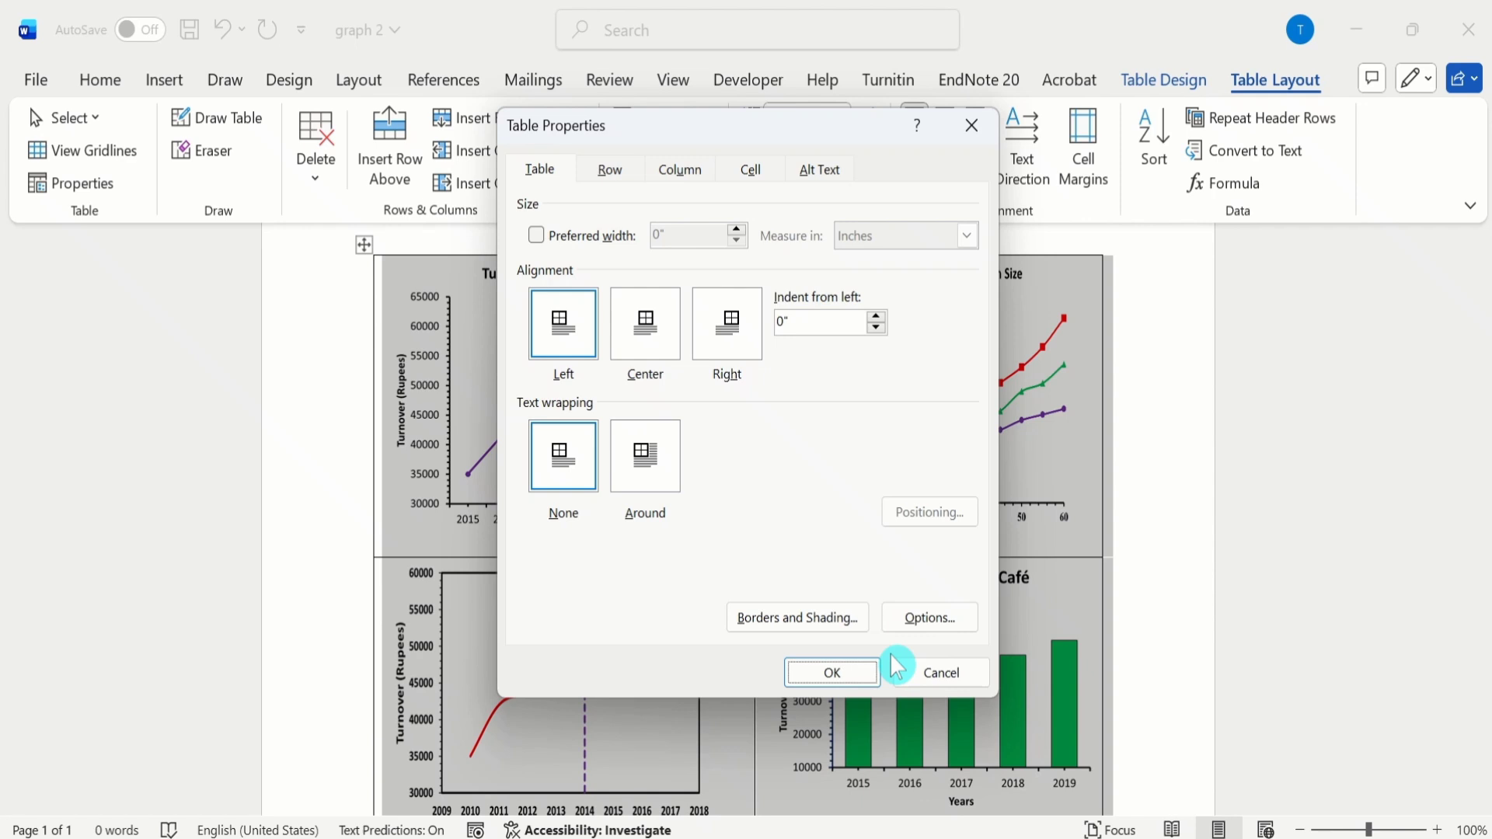
pyautogui.click(845, 673)
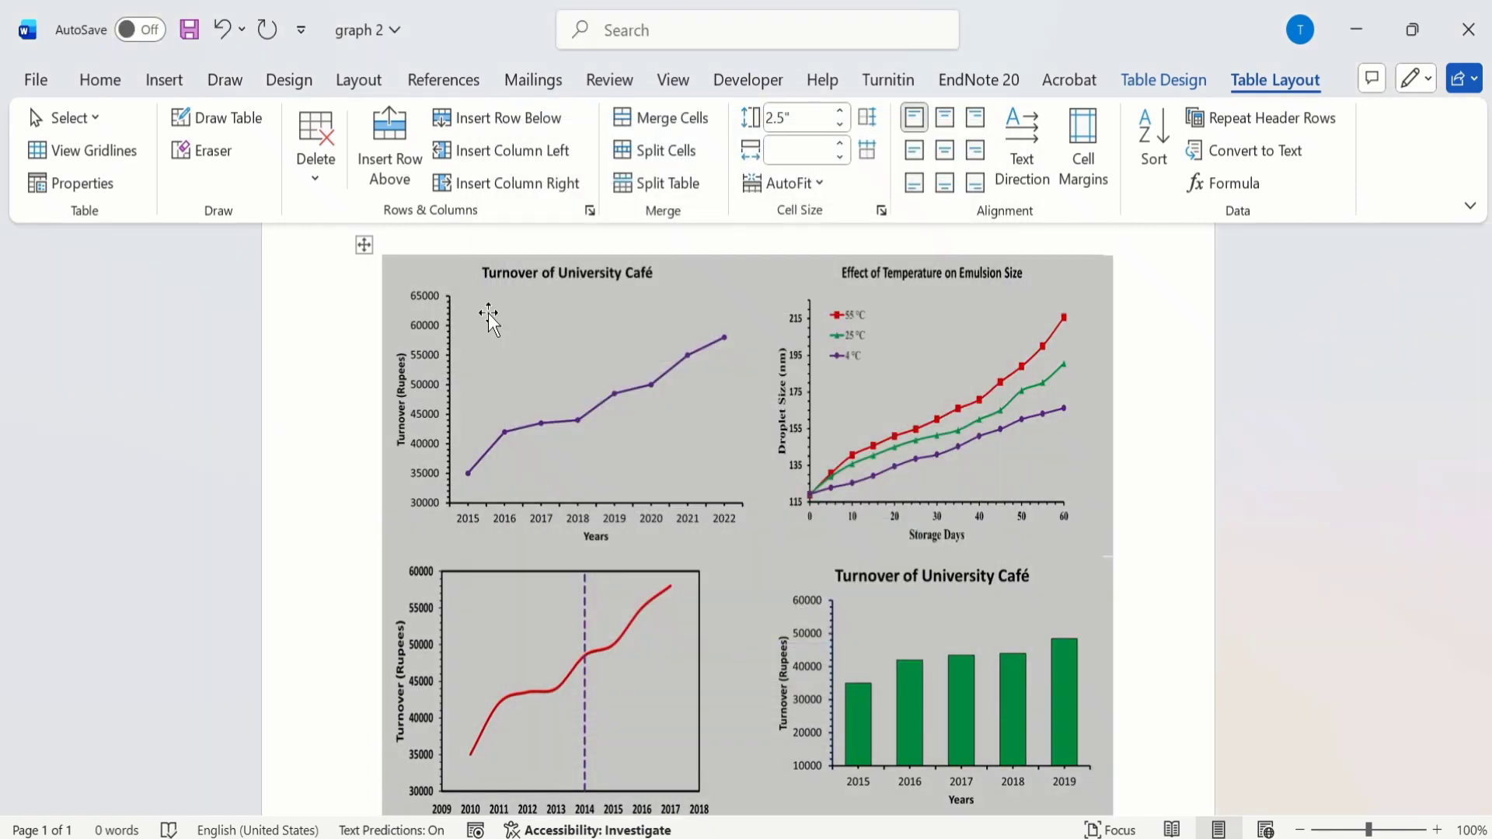
pyautogui.click(419, 280)
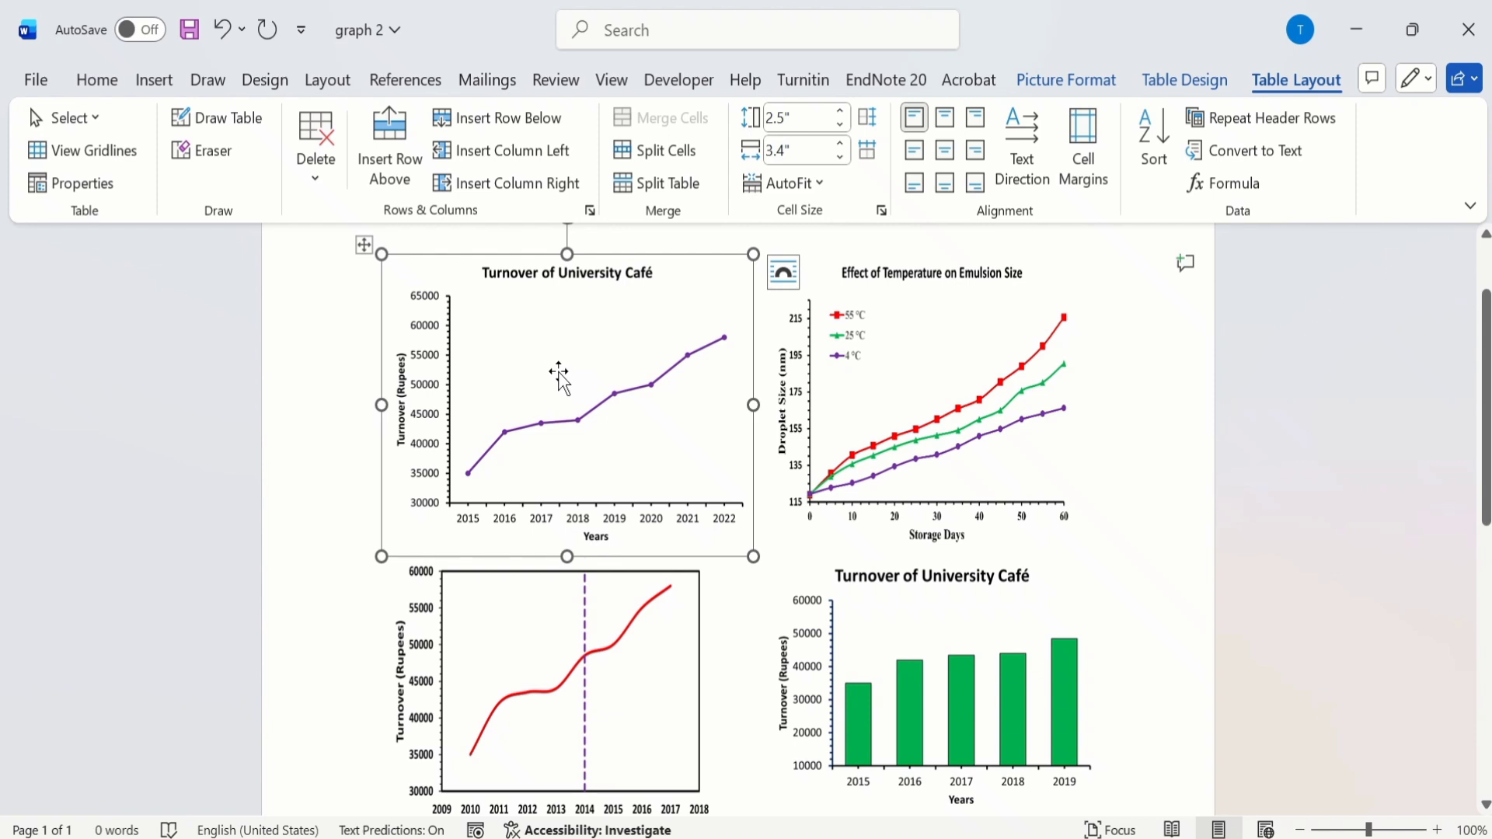
# Step: Insert the caption Figure 1 below the purple Turnover of University Café line chart, using the Figure label and 1, 2, 3 numbering
pyautogui.rightClick(537, 350)
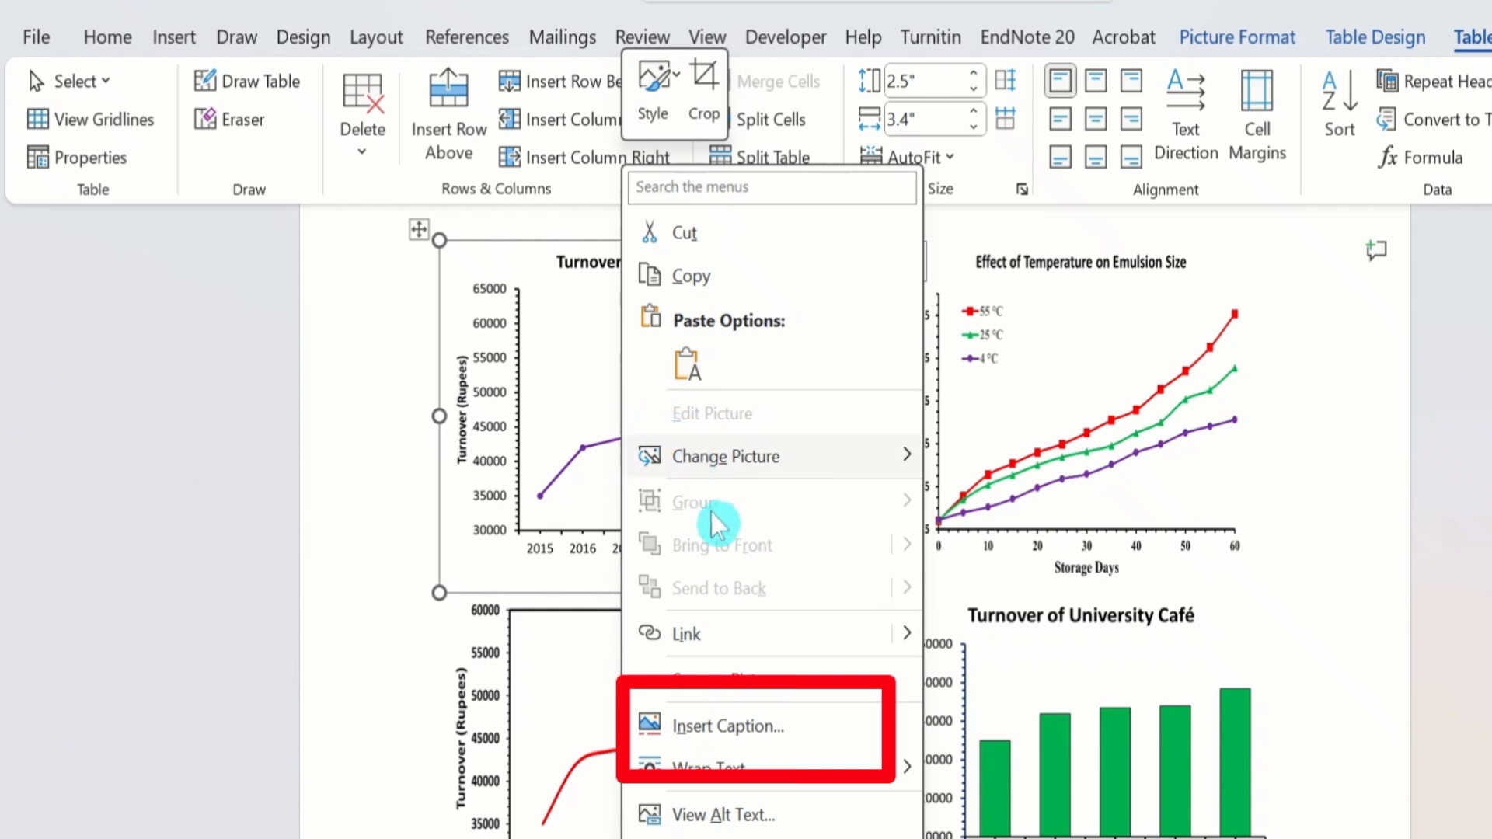
pyautogui.click(742, 742)
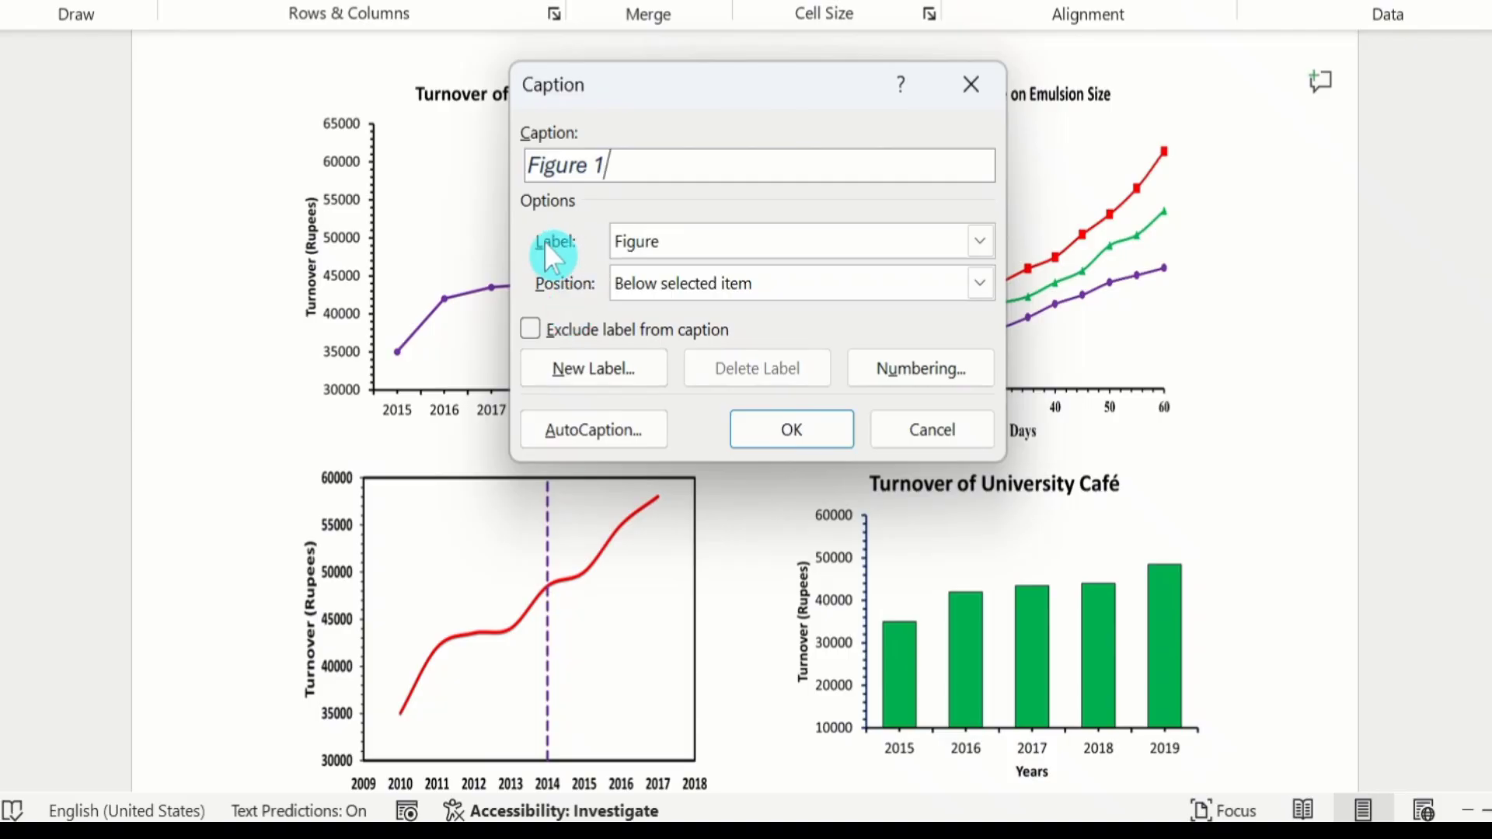
pyautogui.click(980, 240)
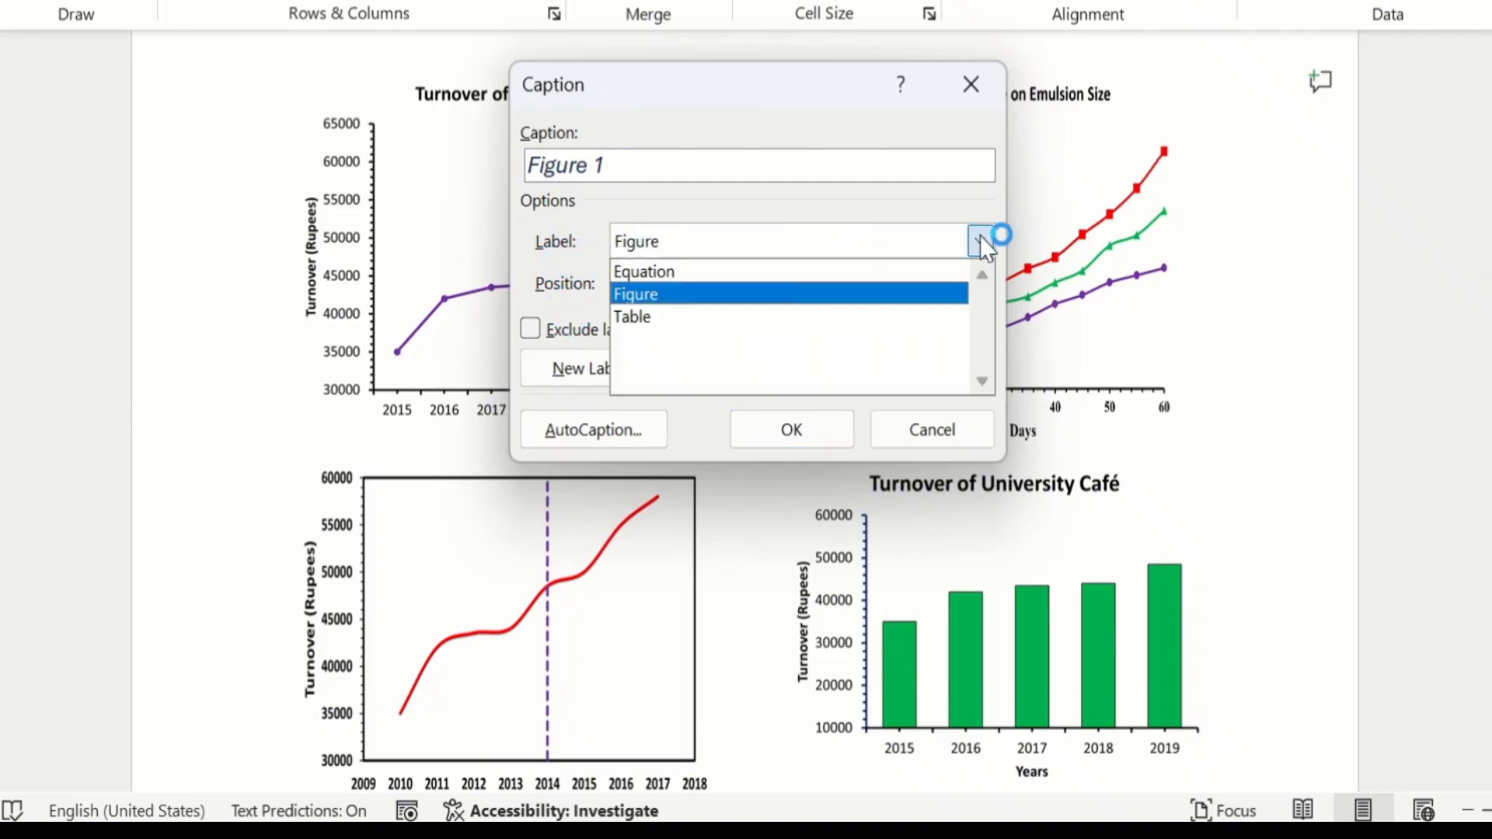
pyautogui.click(688, 293)
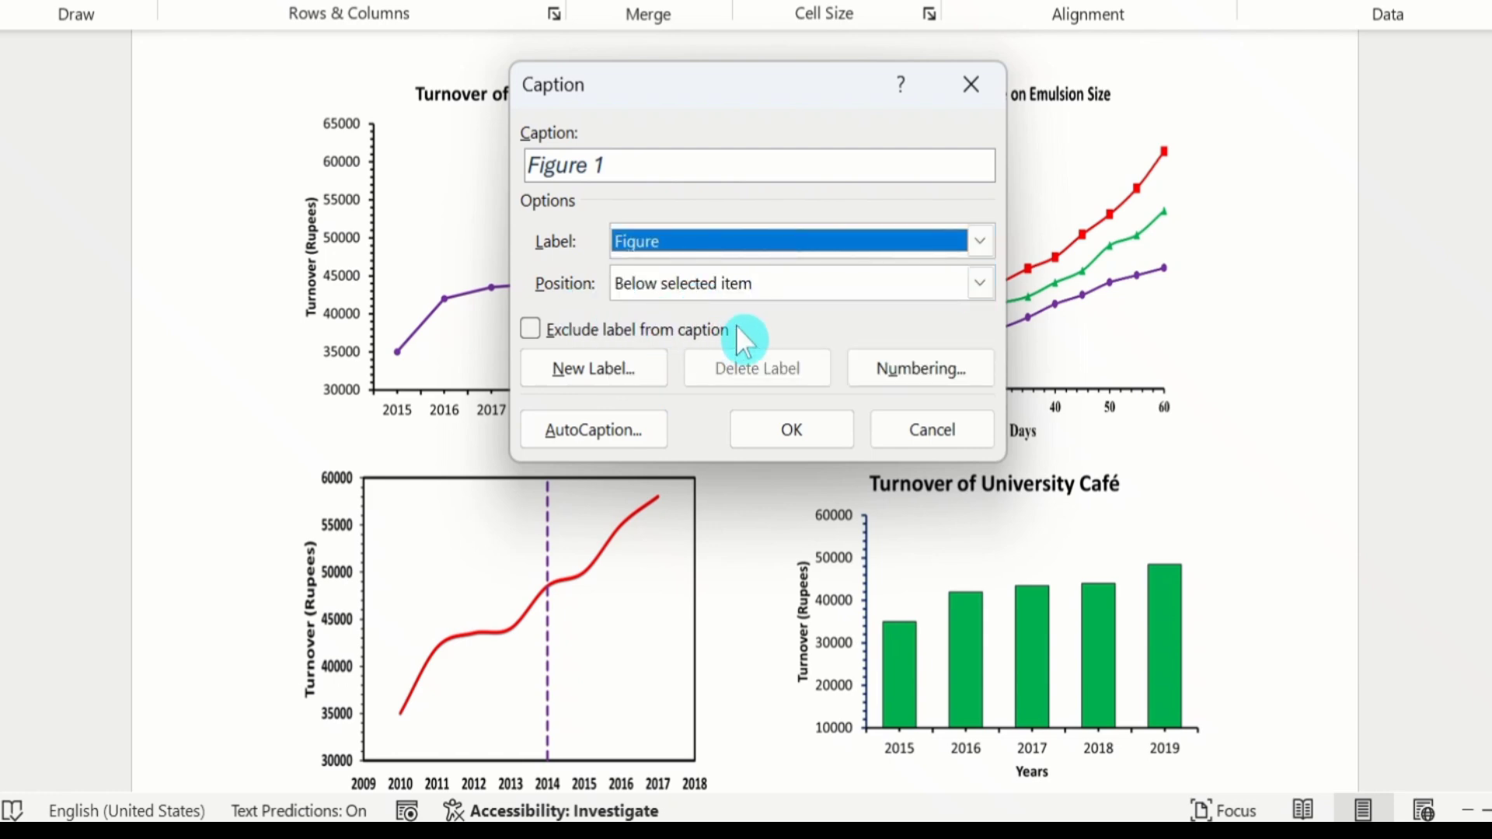
pyautogui.click(892, 359)
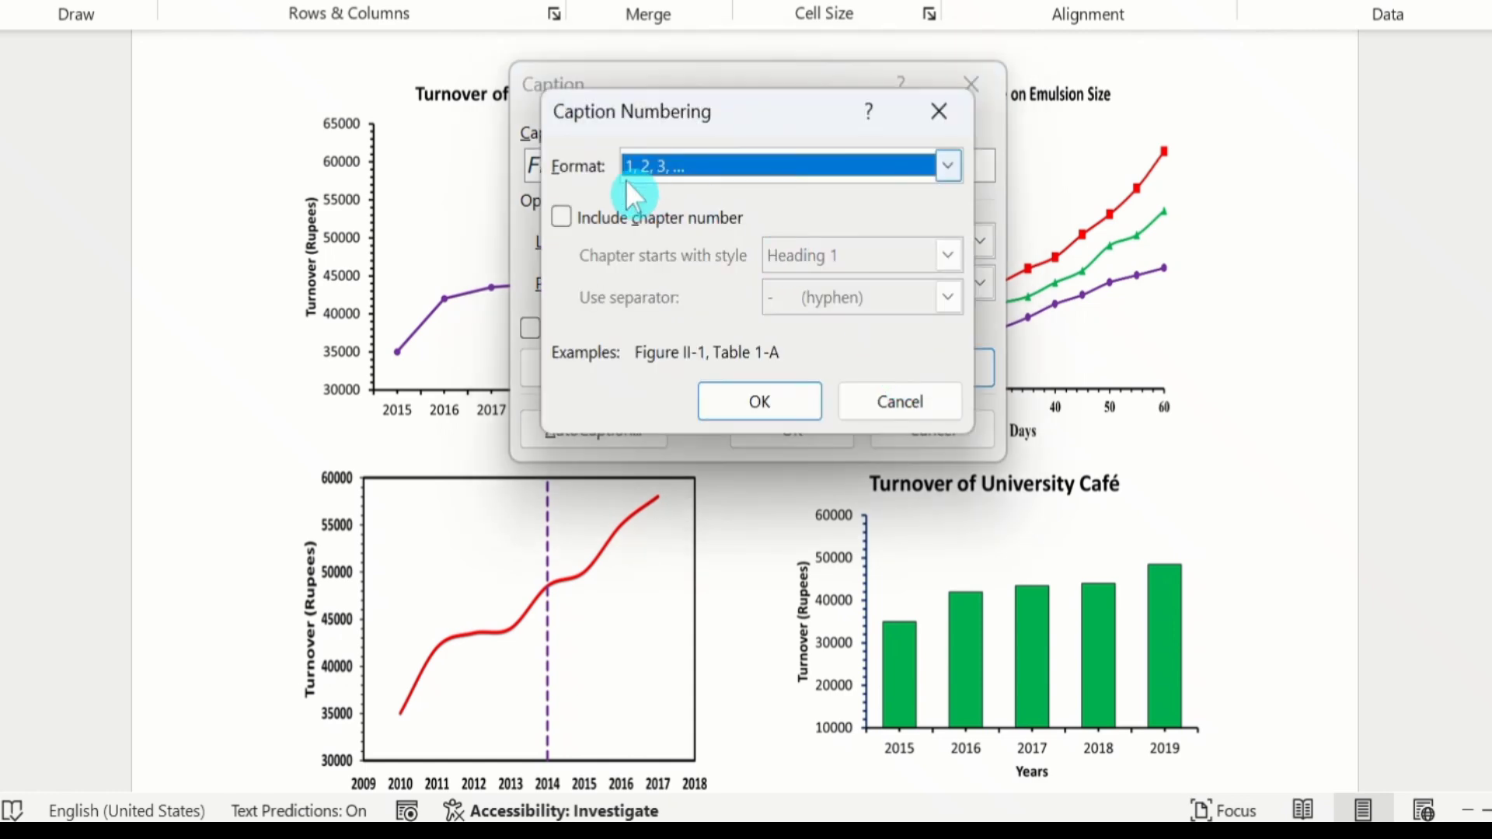
pyautogui.click(949, 165)
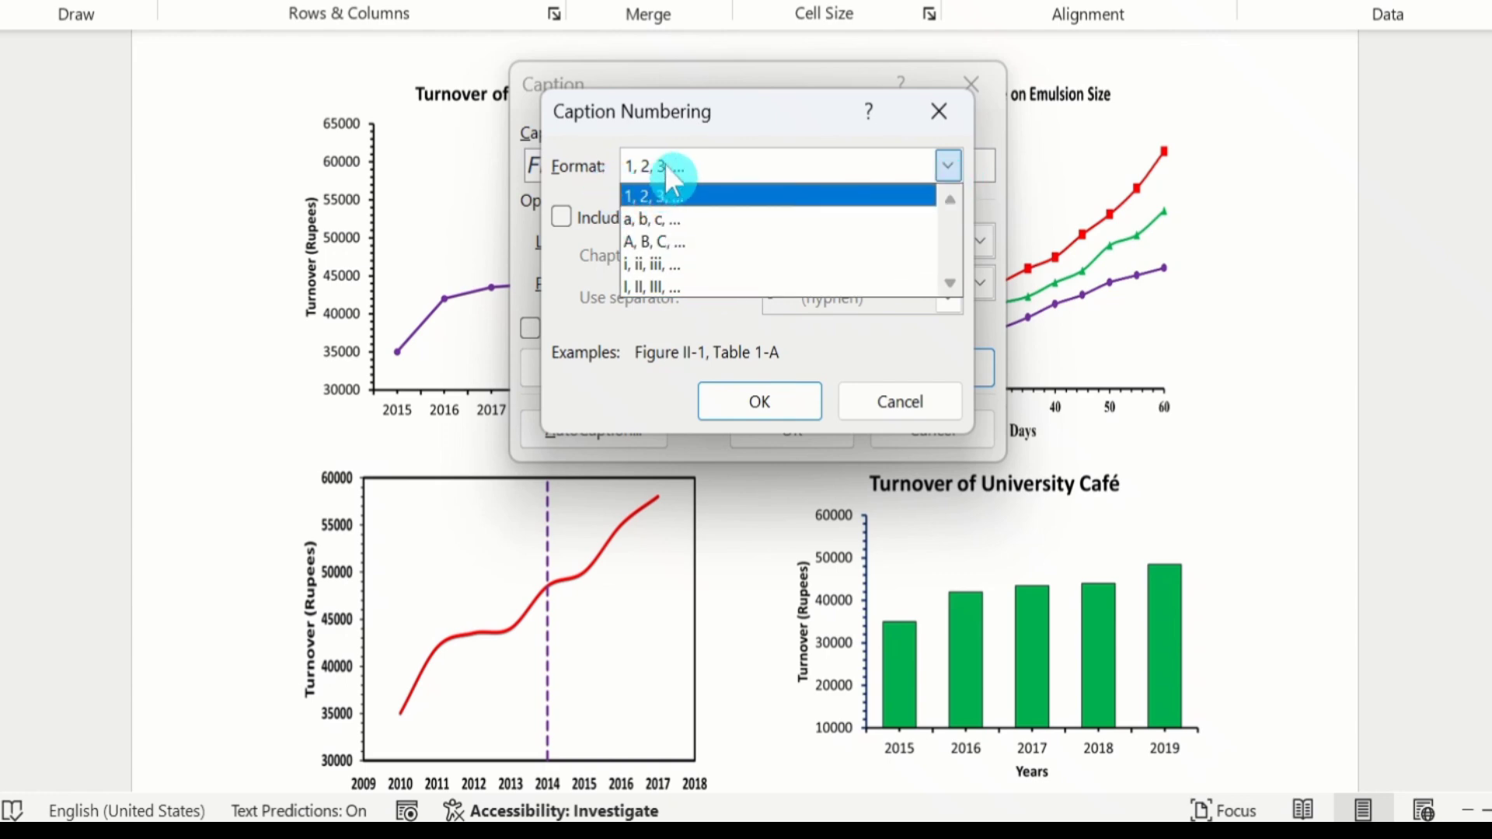
pyautogui.click(668, 195)
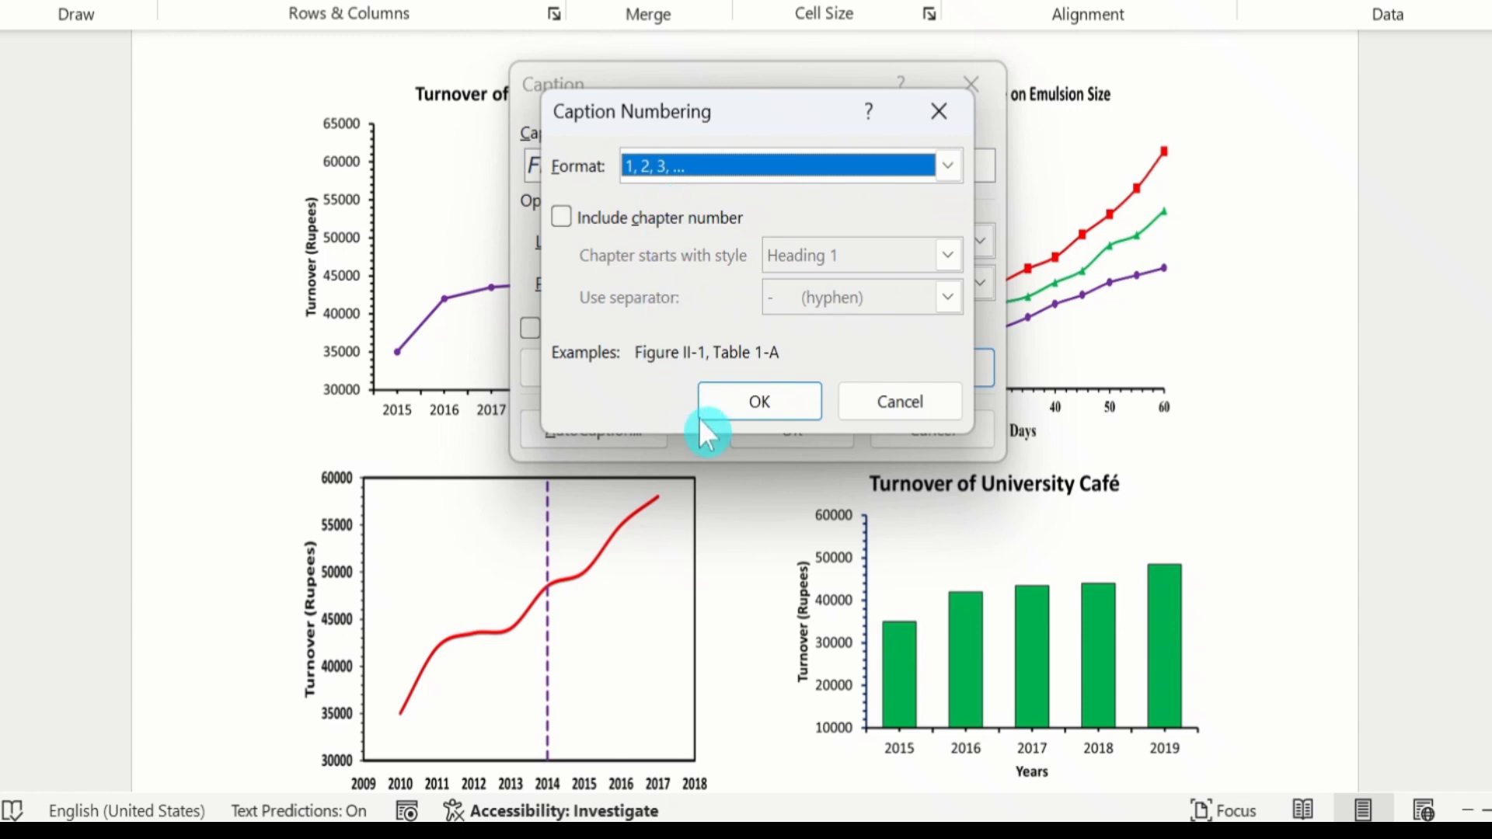
pyautogui.click(761, 400)
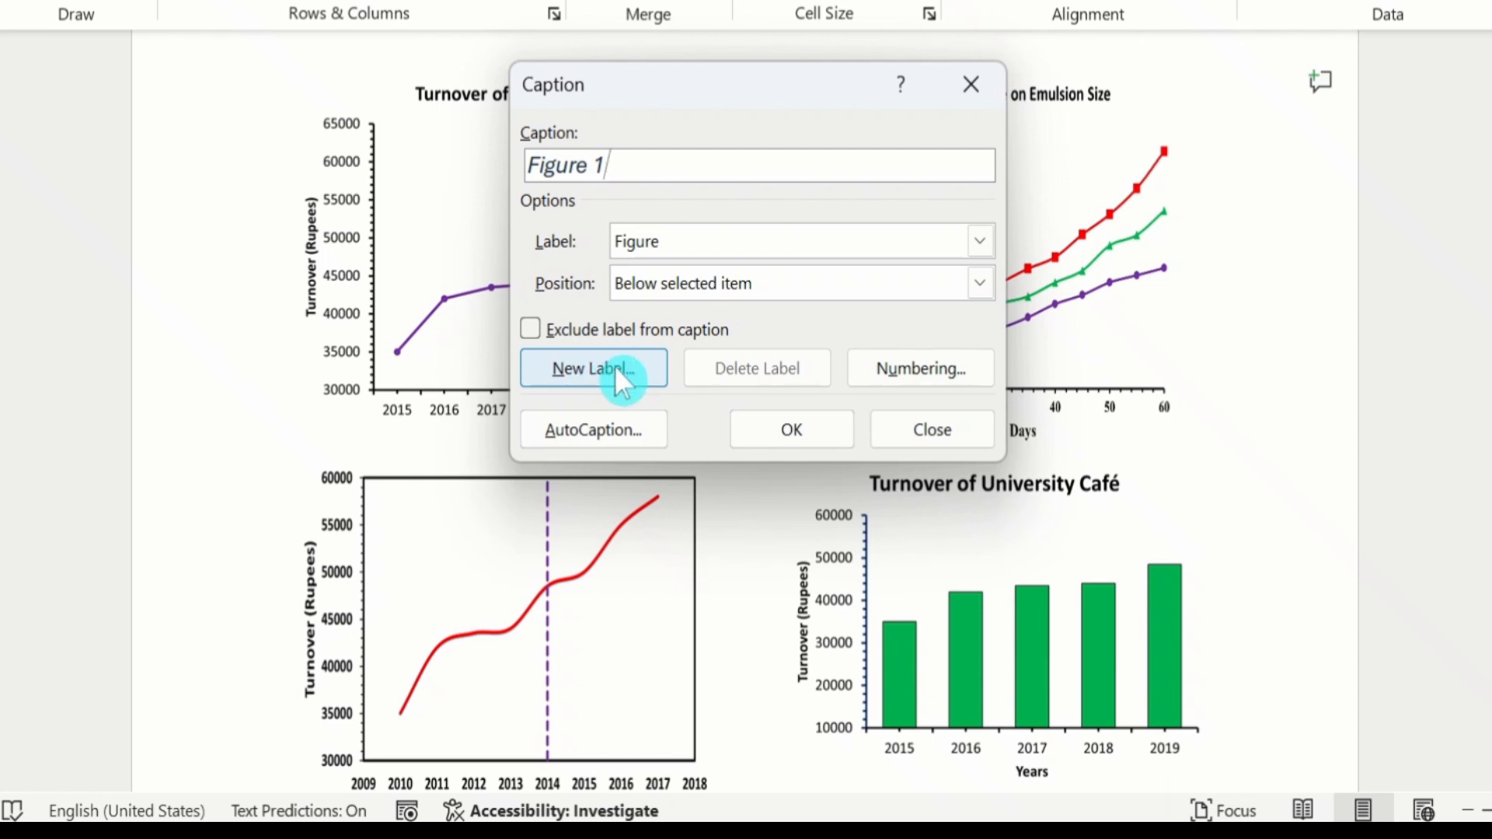
pyautogui.click(774, 429)
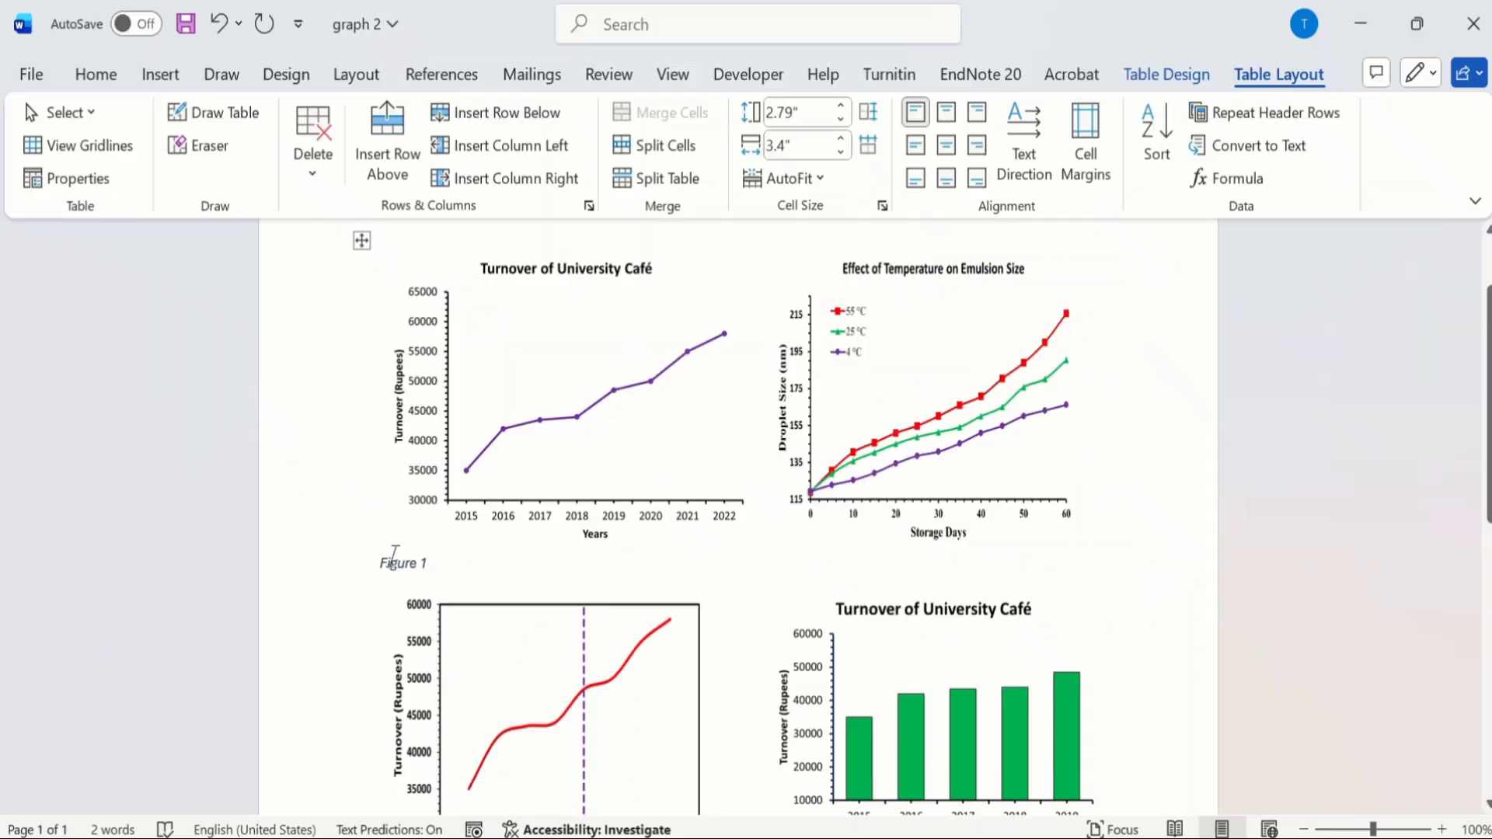
# Step: Format the Figure 1 caption as bold, non-italic text at size 10 and center it under its chart
pyautogui.moveTo(286, 470); pyautogui.dragTo(347, 473)
pyautogui.moveTo(425, 564); pyautogui.dragTo(429, 563)
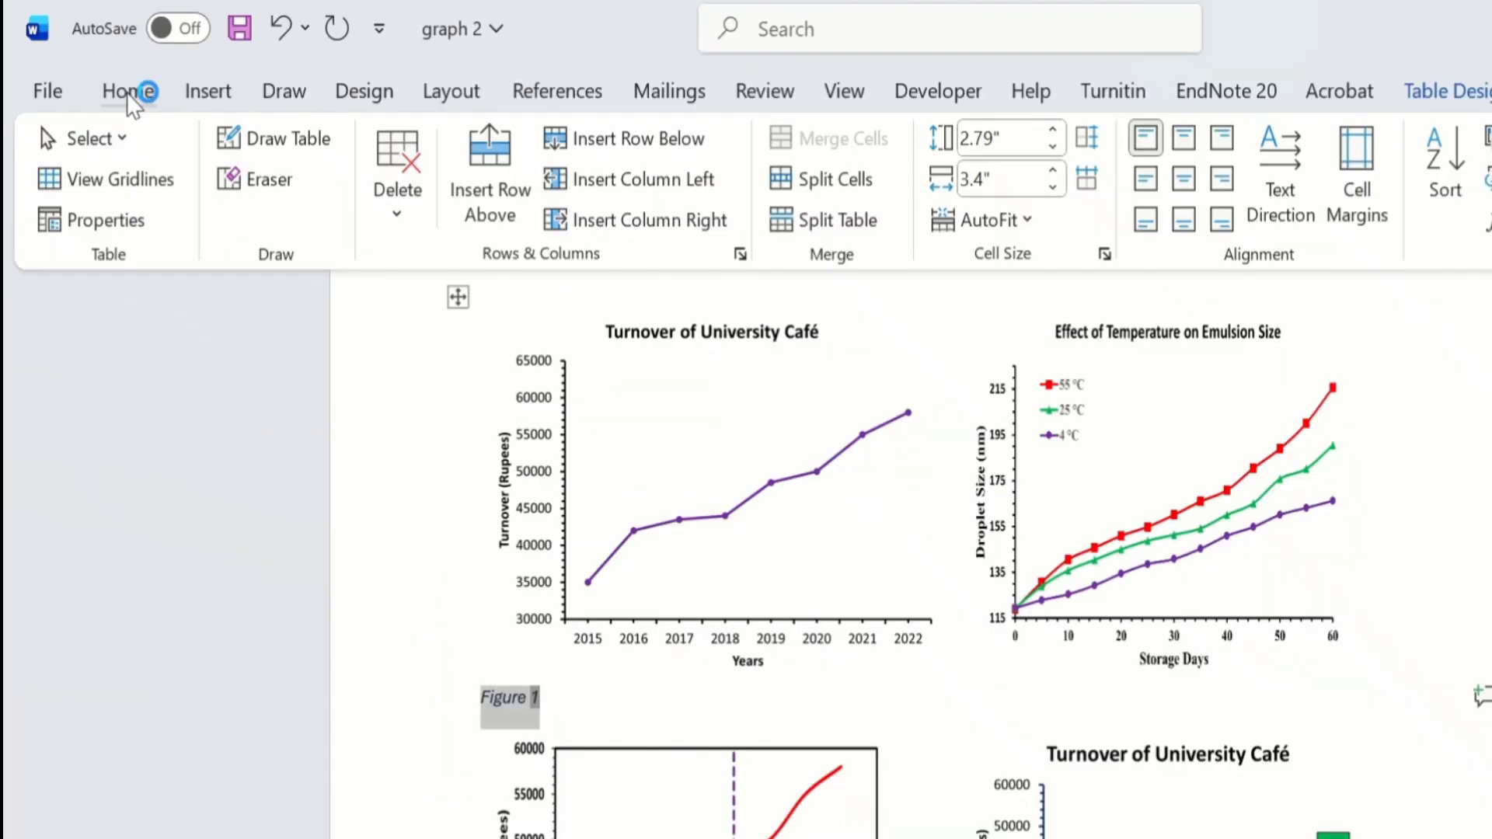
pyautogui.click(95, 75)
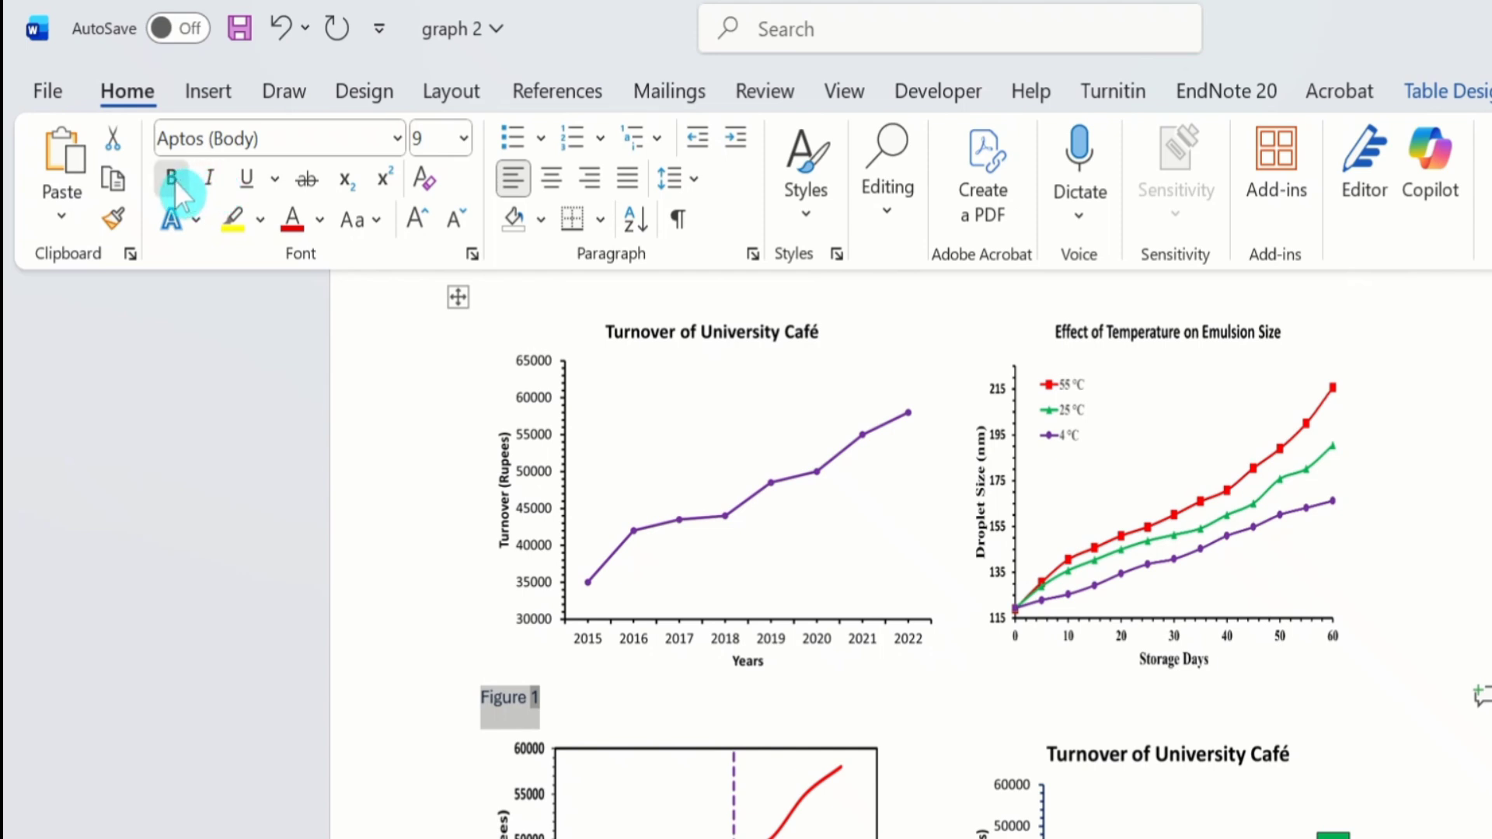
pyautogui.click(173, 178)
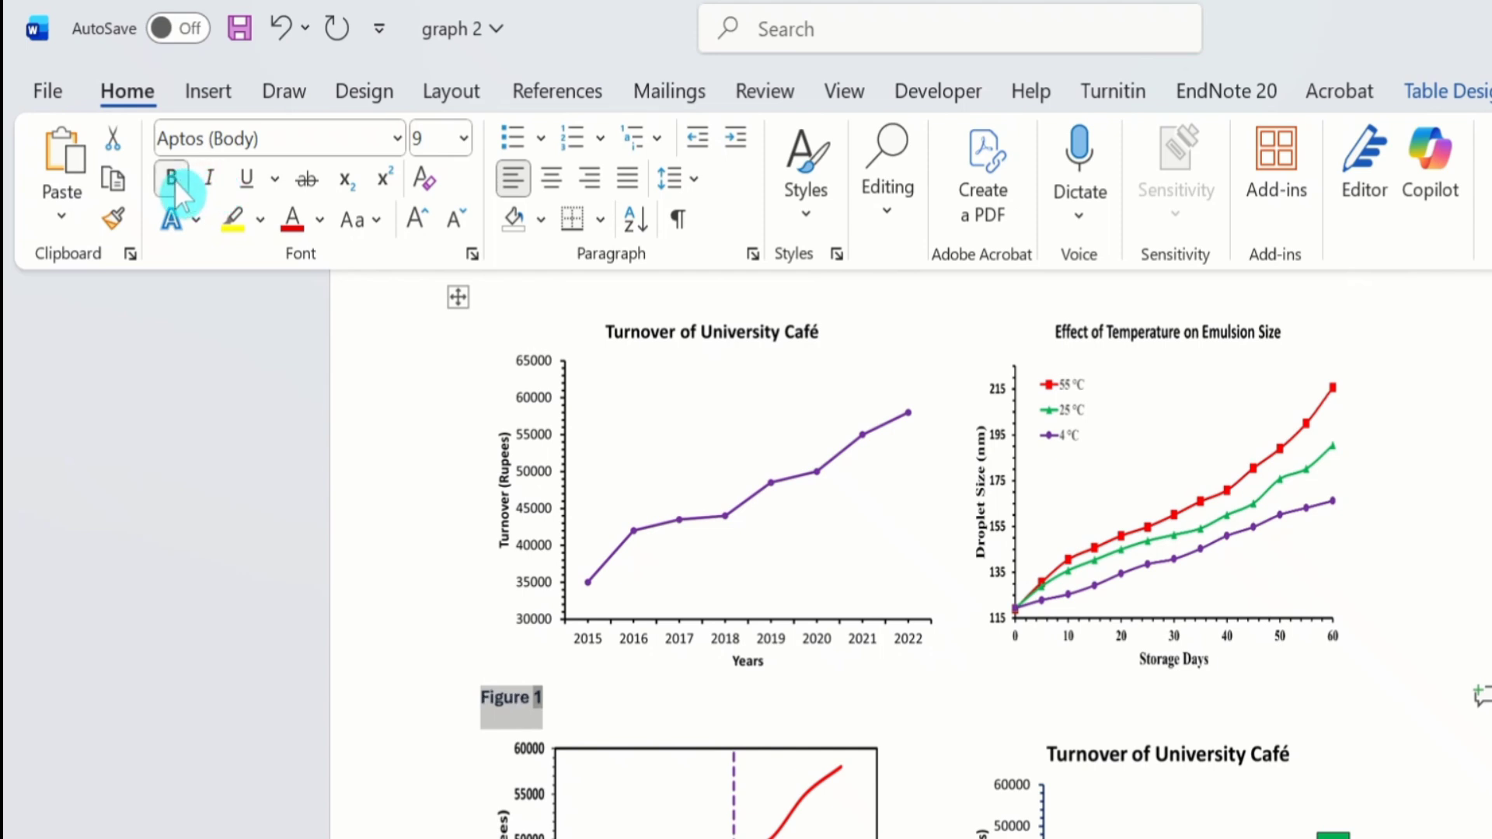
pyautogui.click(463, 141)
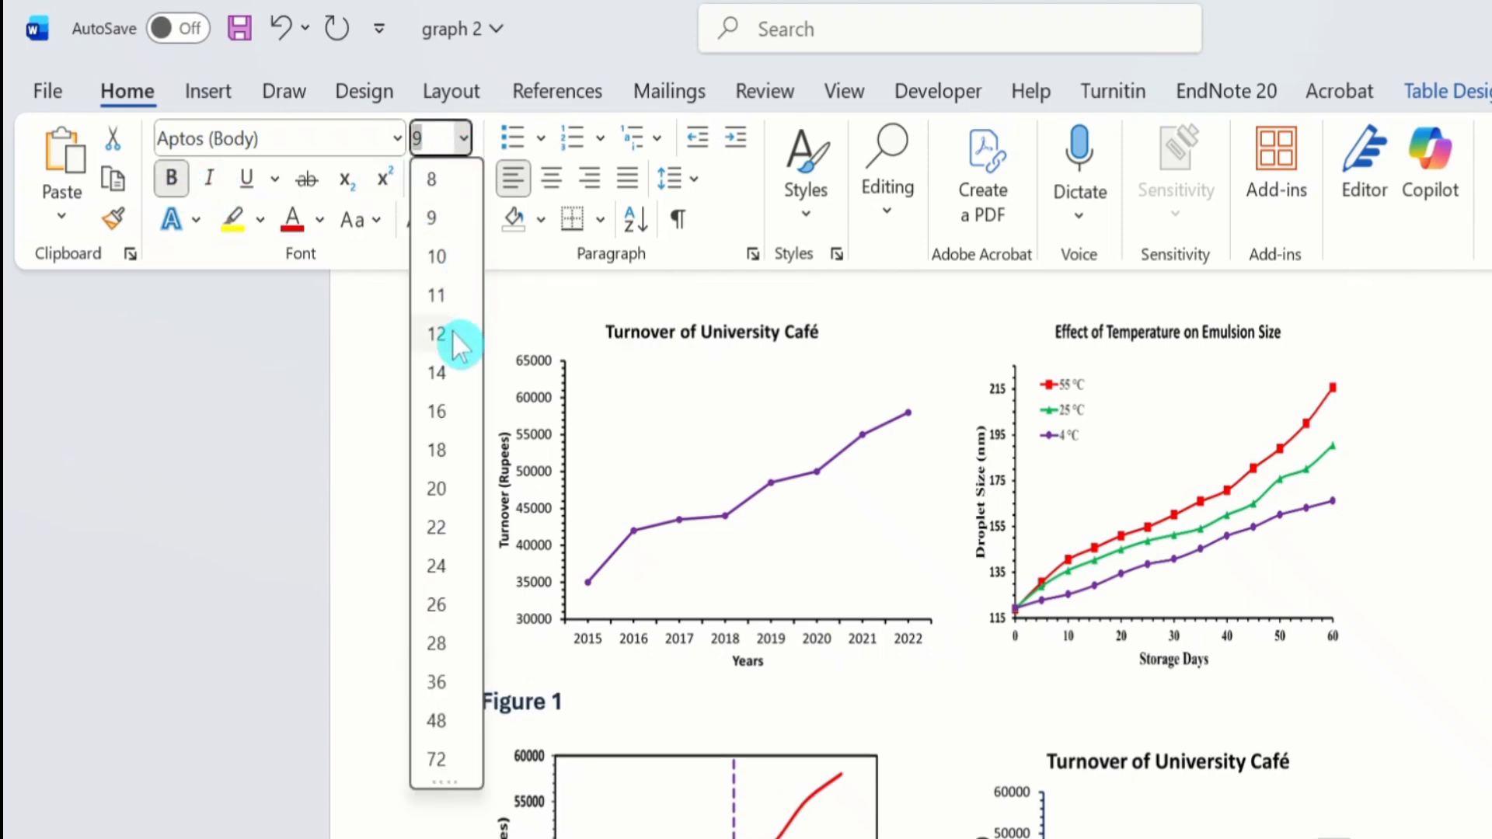
pyautogui.click(446, 259)
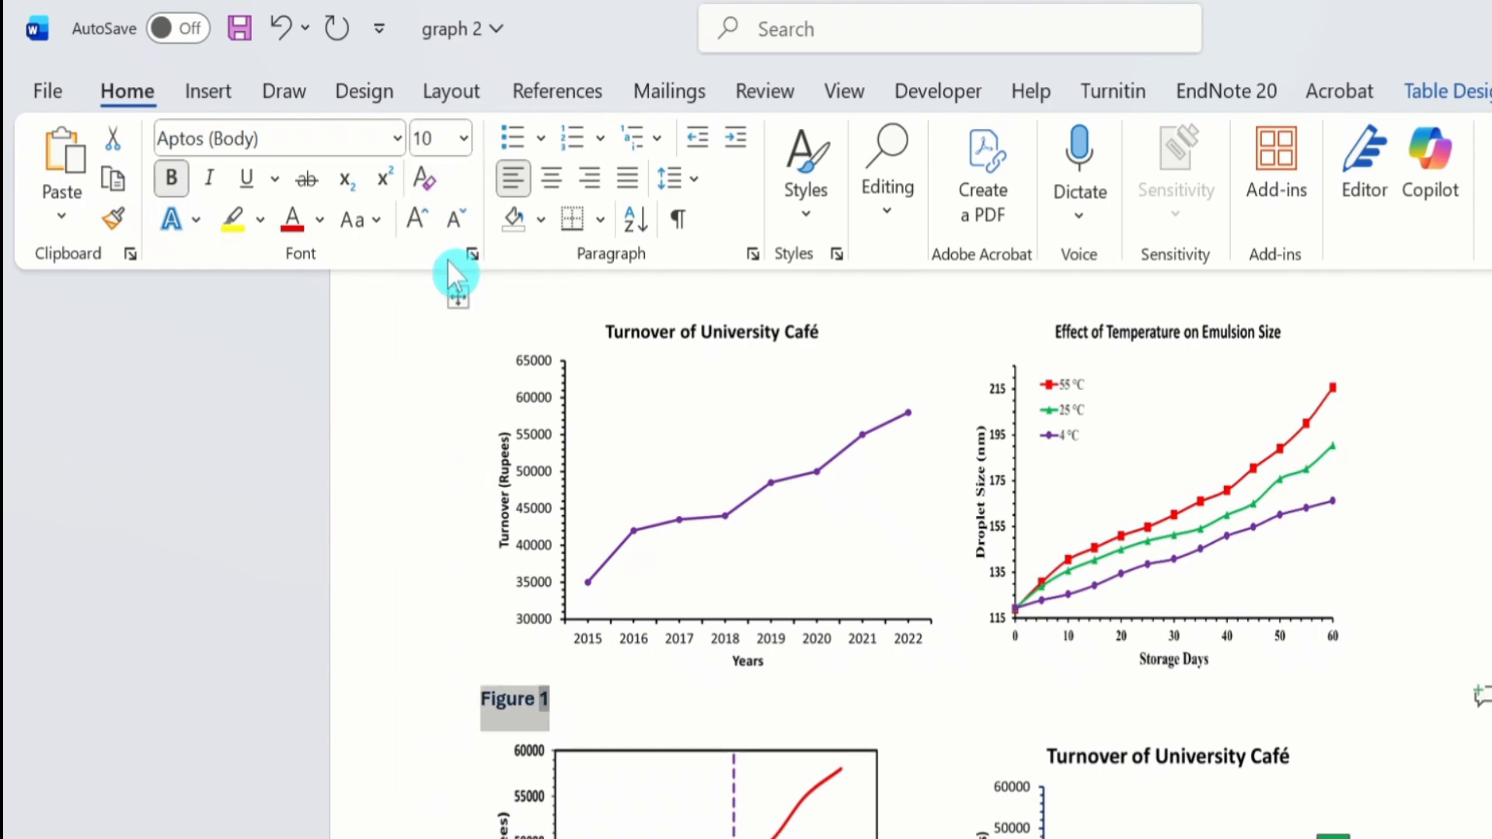
pyautogui.click(549, 171)
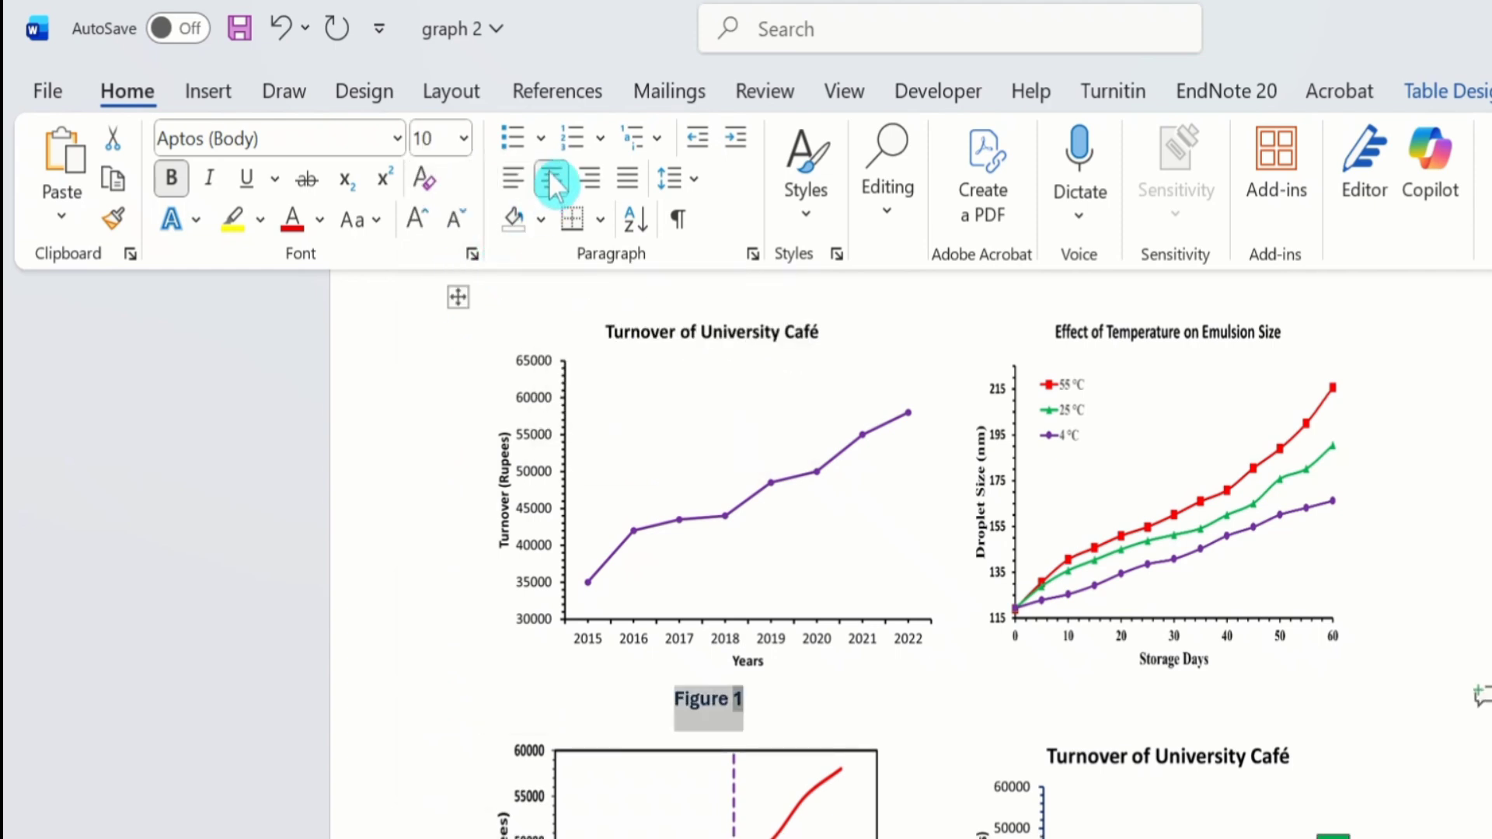
# Step: Insert the caption Figure 2 below the Effect of Temperature on Emulsion Size chart
pyautogui.click(1140, 442)
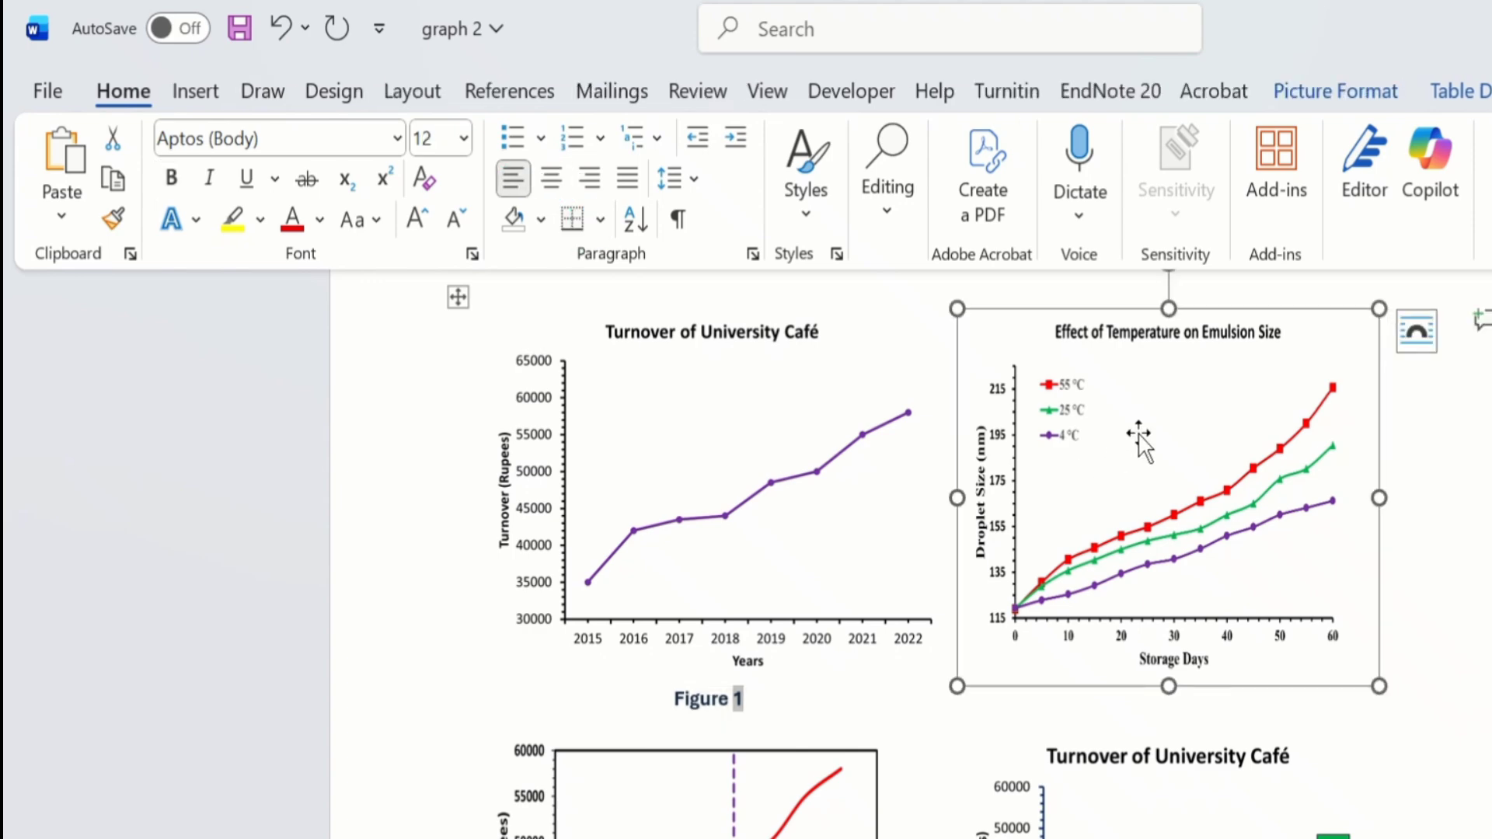
pyautogui.rightClick(1139, 435)
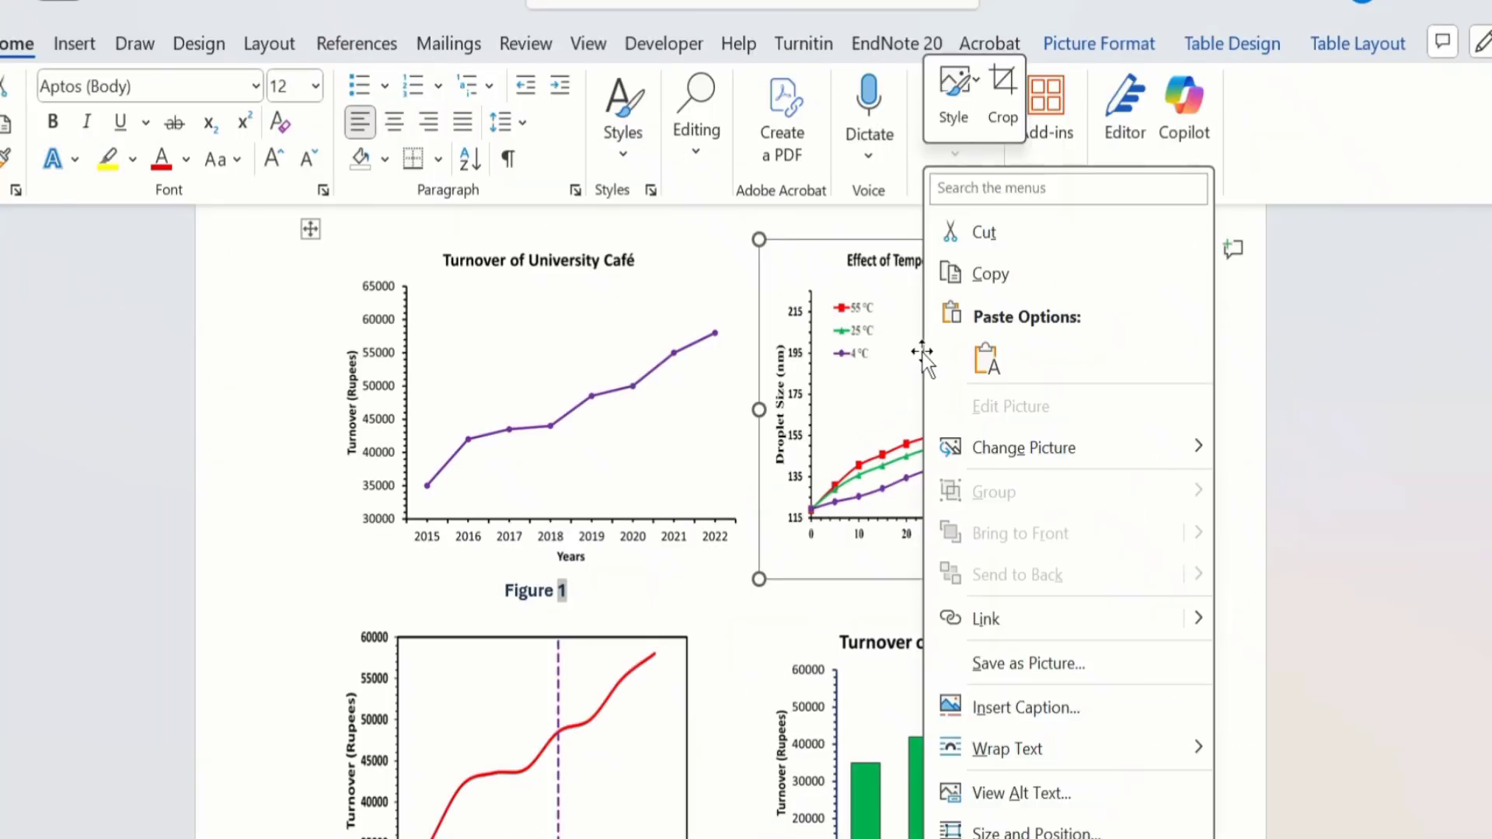
pyautogui.click(1022, 709)
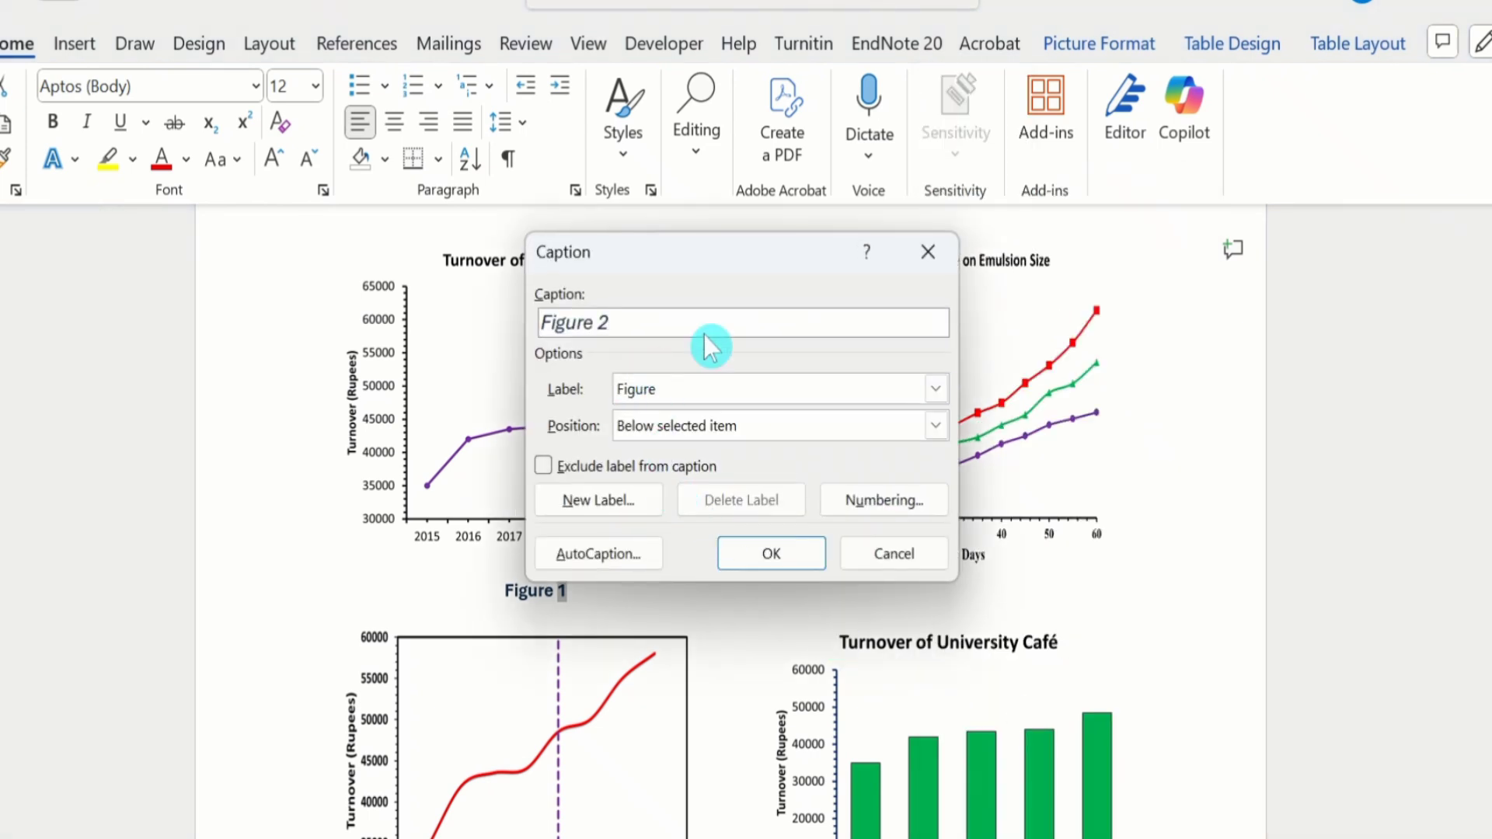
pyautogui.click(753, 556)
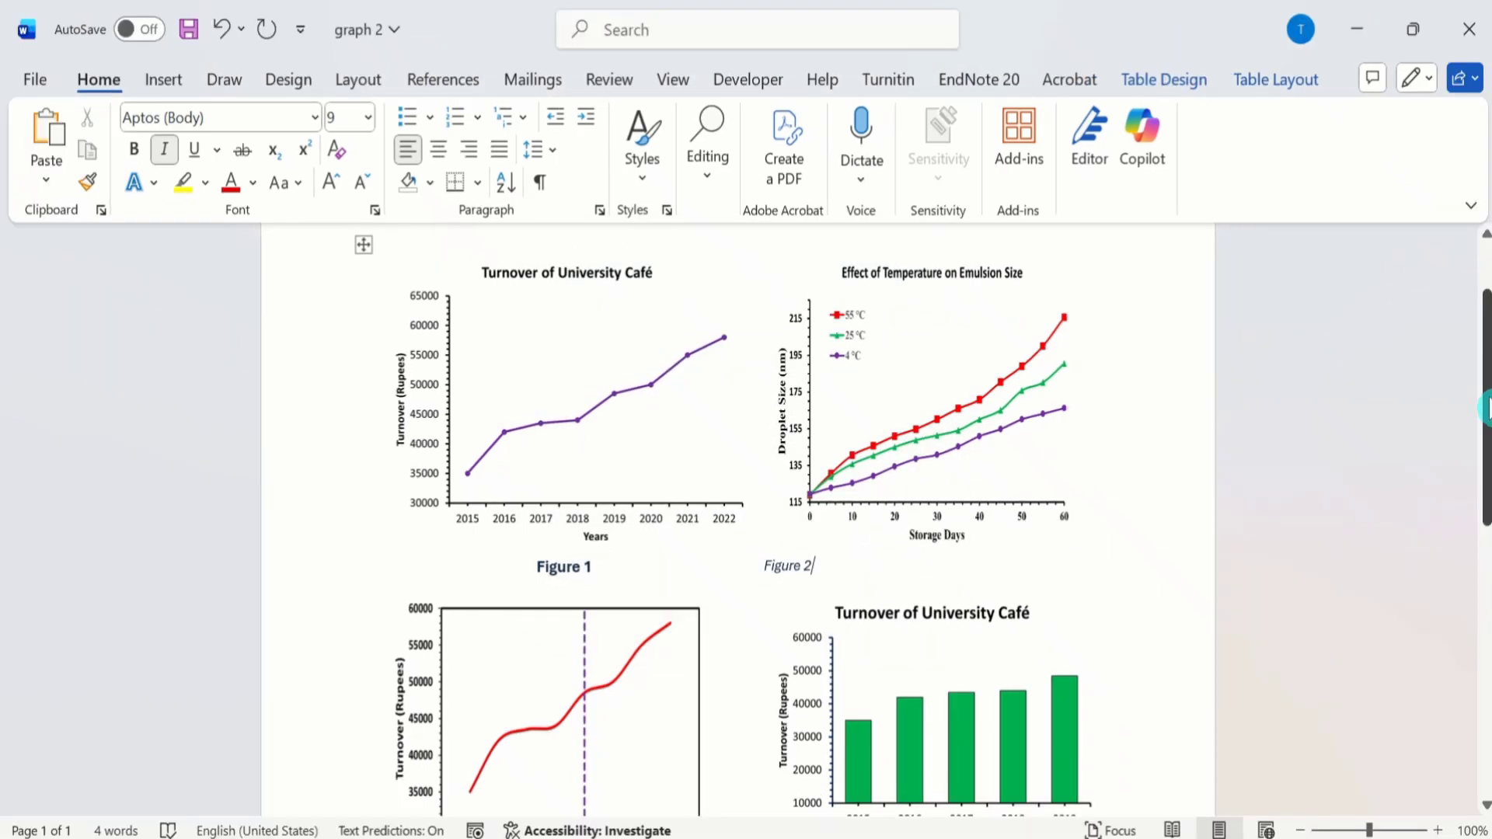
# Step: Insert the caption Figure 3 below the red line chart with the dashed vertical line
pyautogui.moveTo(1486, 406); pyautogui.dragTo(1485, 474)
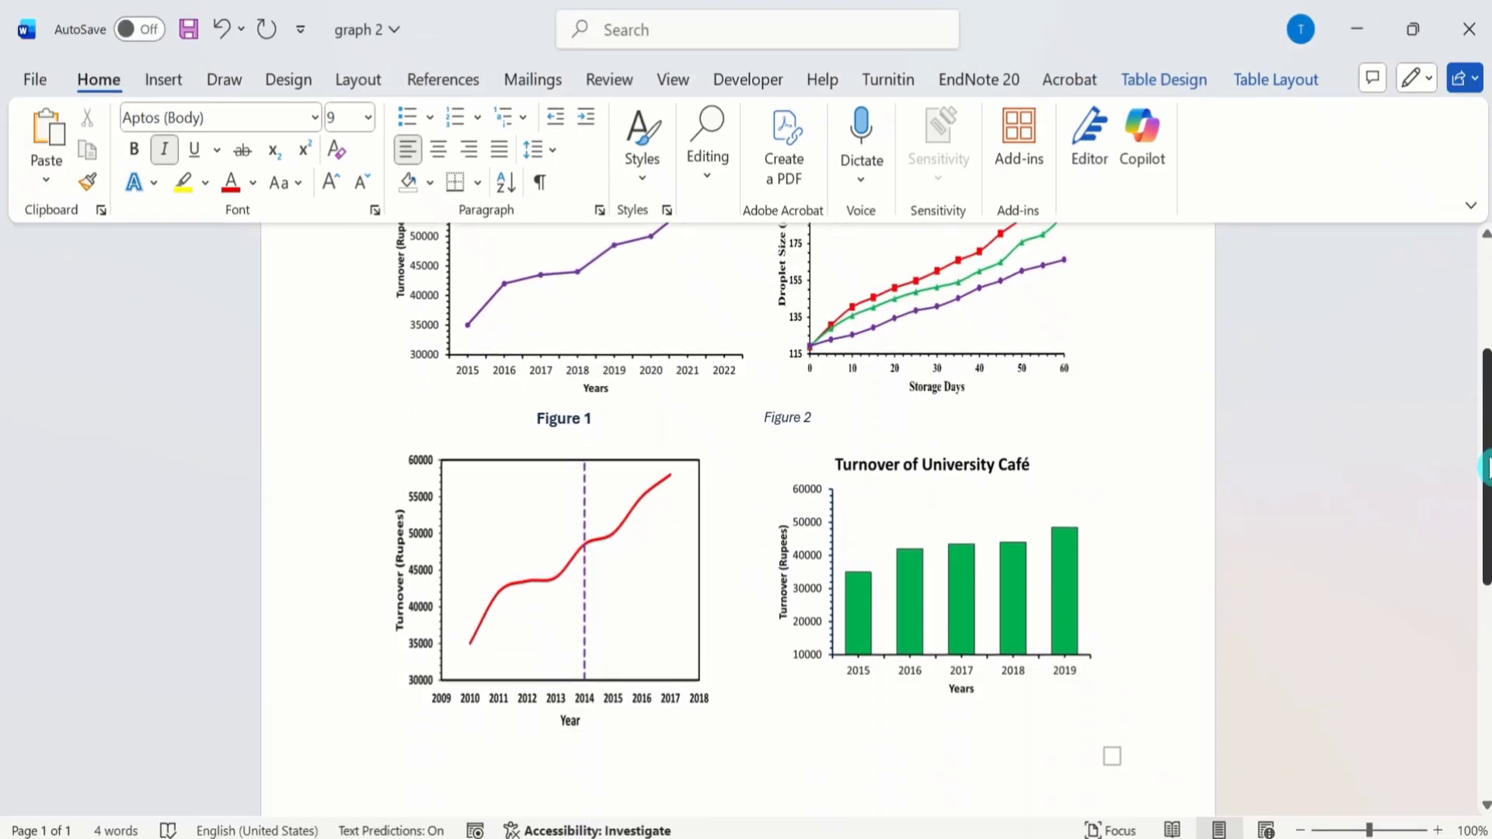
pyautogui.click(623, 509)
pyautogui.rightClick(622, 508)
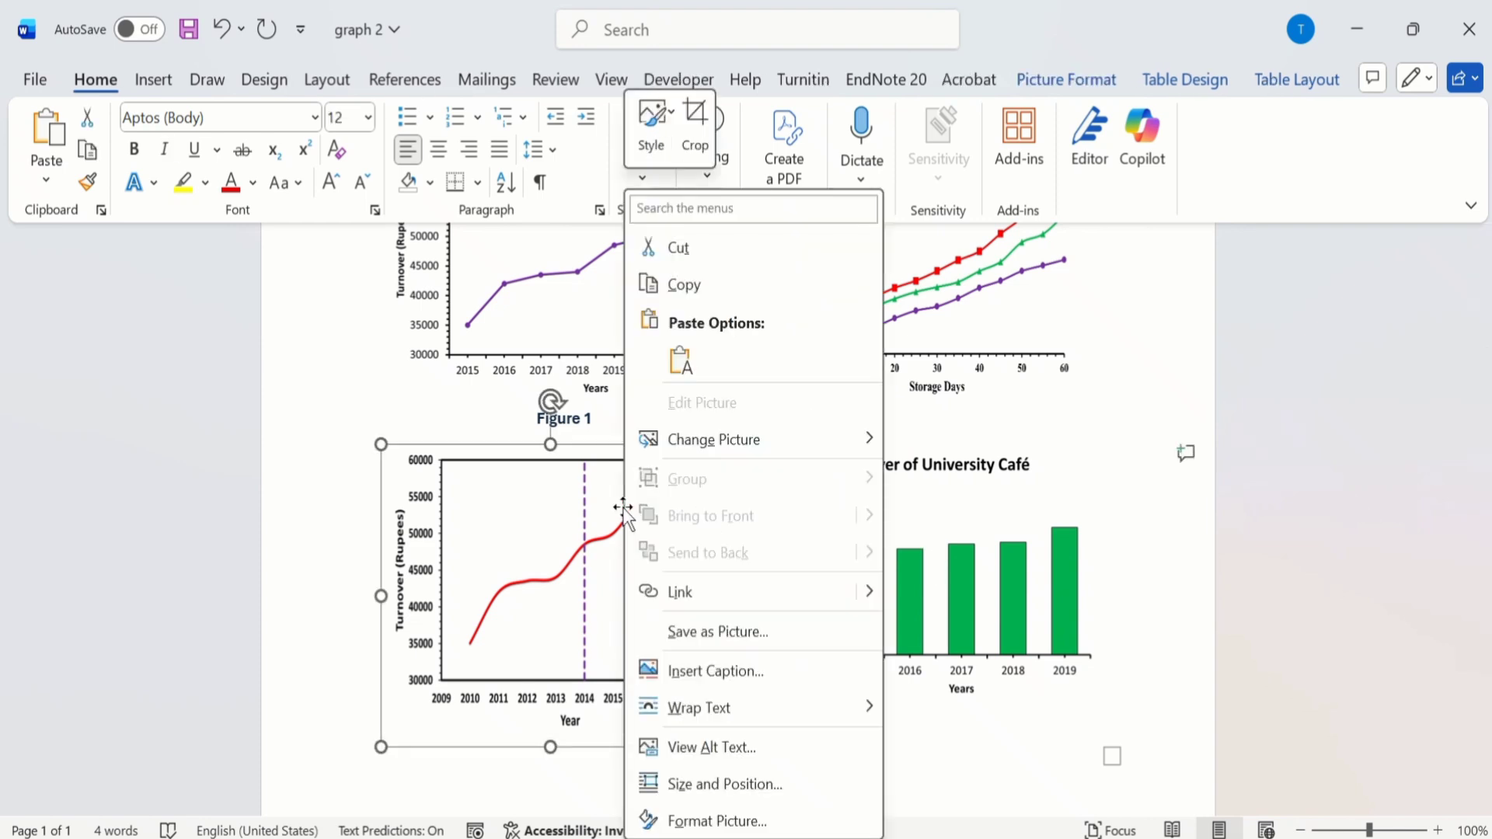
pyautogui.click(695, 673)
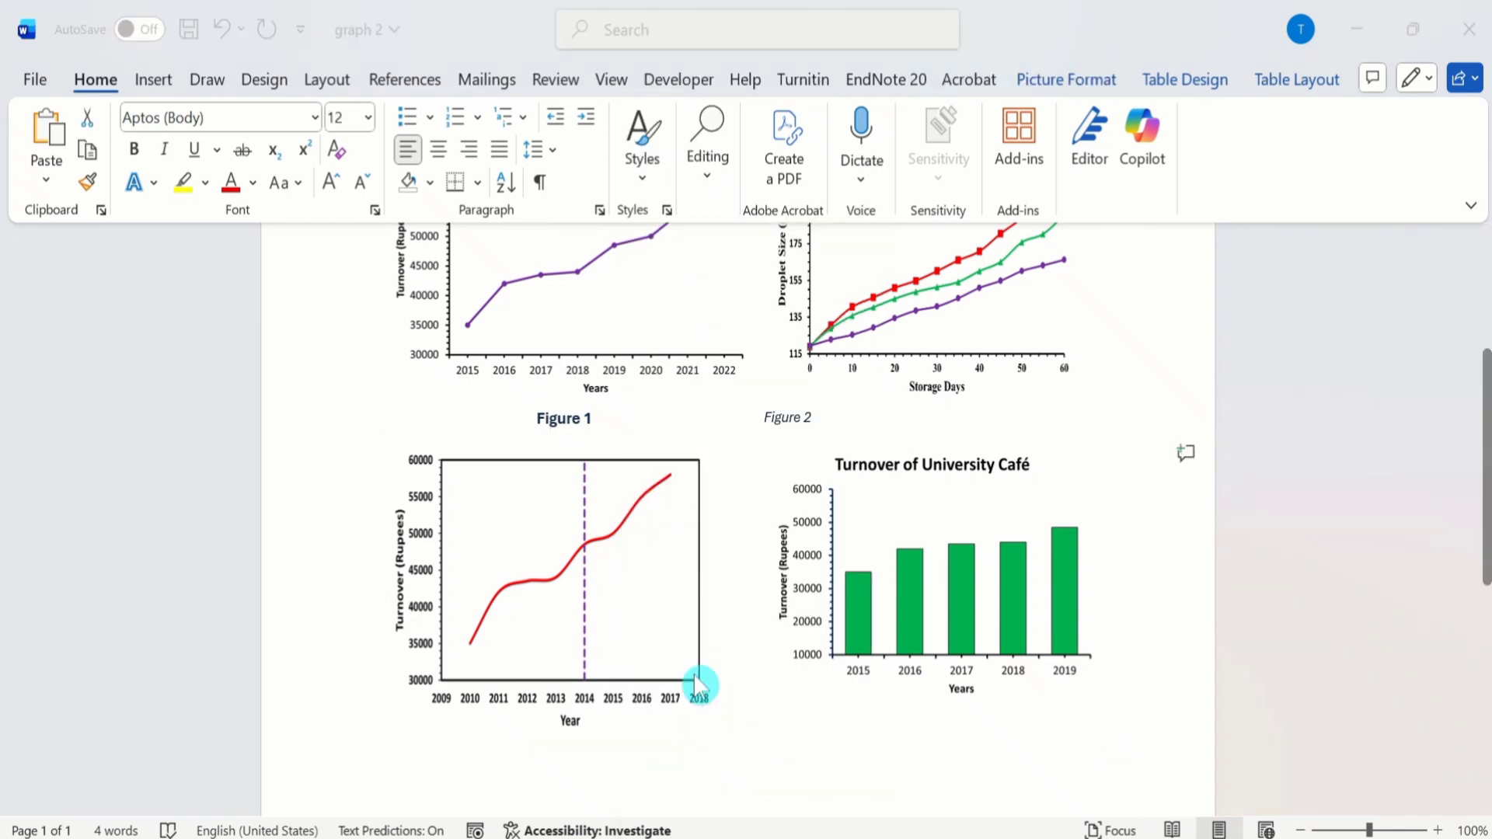
pyautogui.click(758, 539)
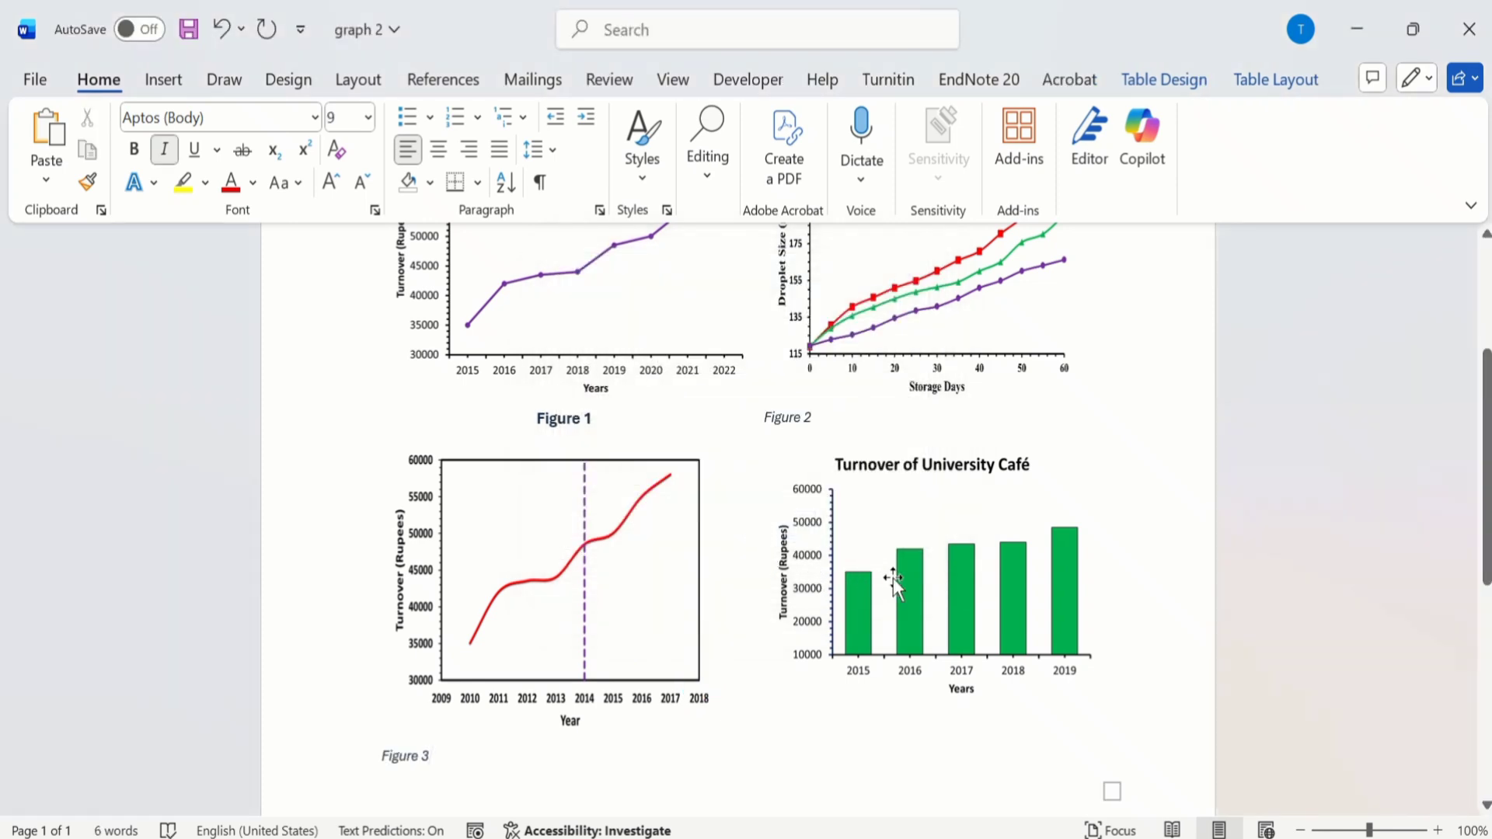
# Step: Insert the caption Figure 4 below the green Turnover of University Café bar chart
pyautogui.click(893, 576)
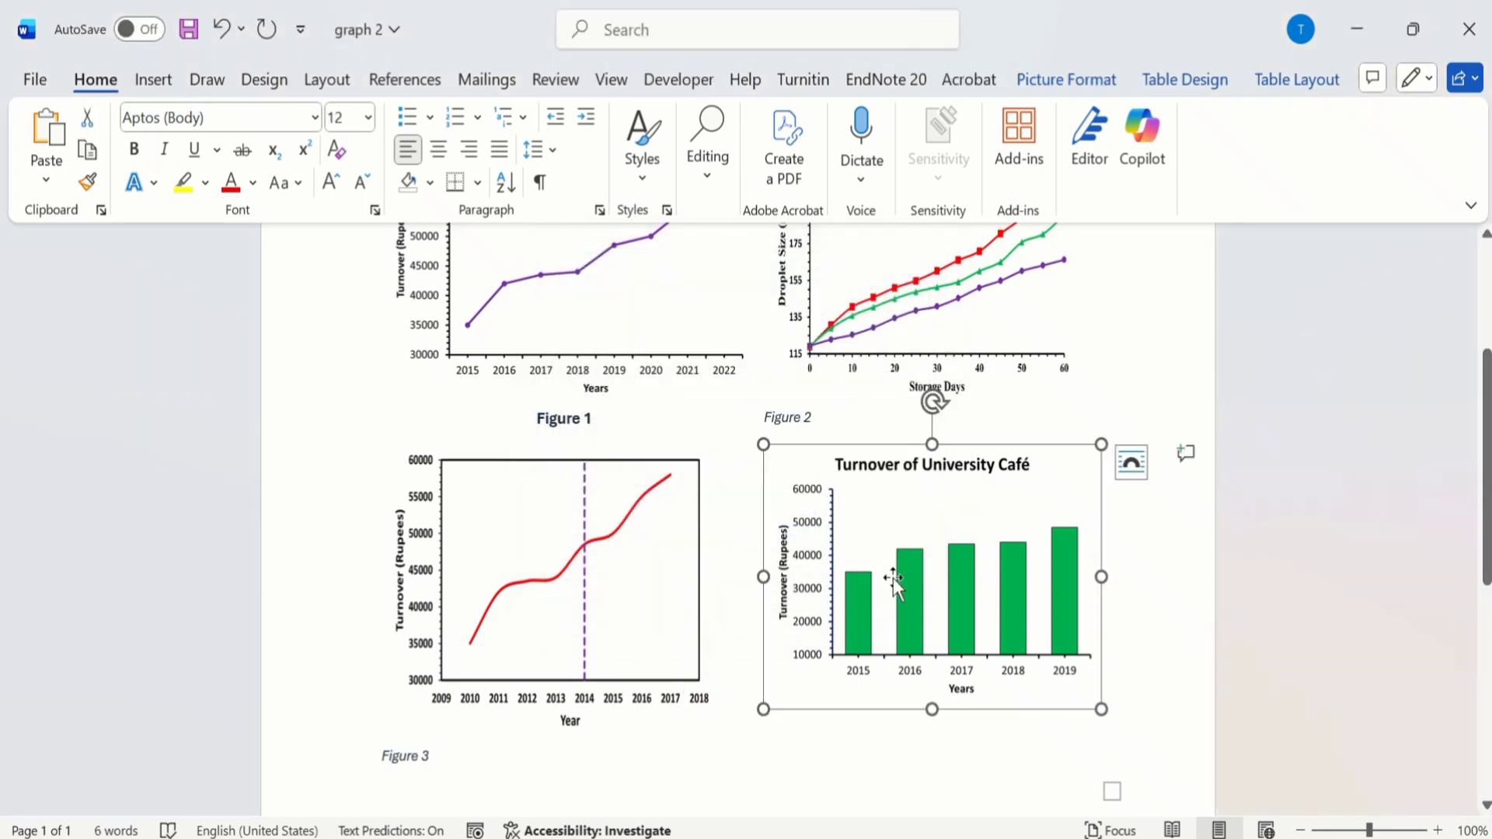
pyautogui.rightClick(892, 577)
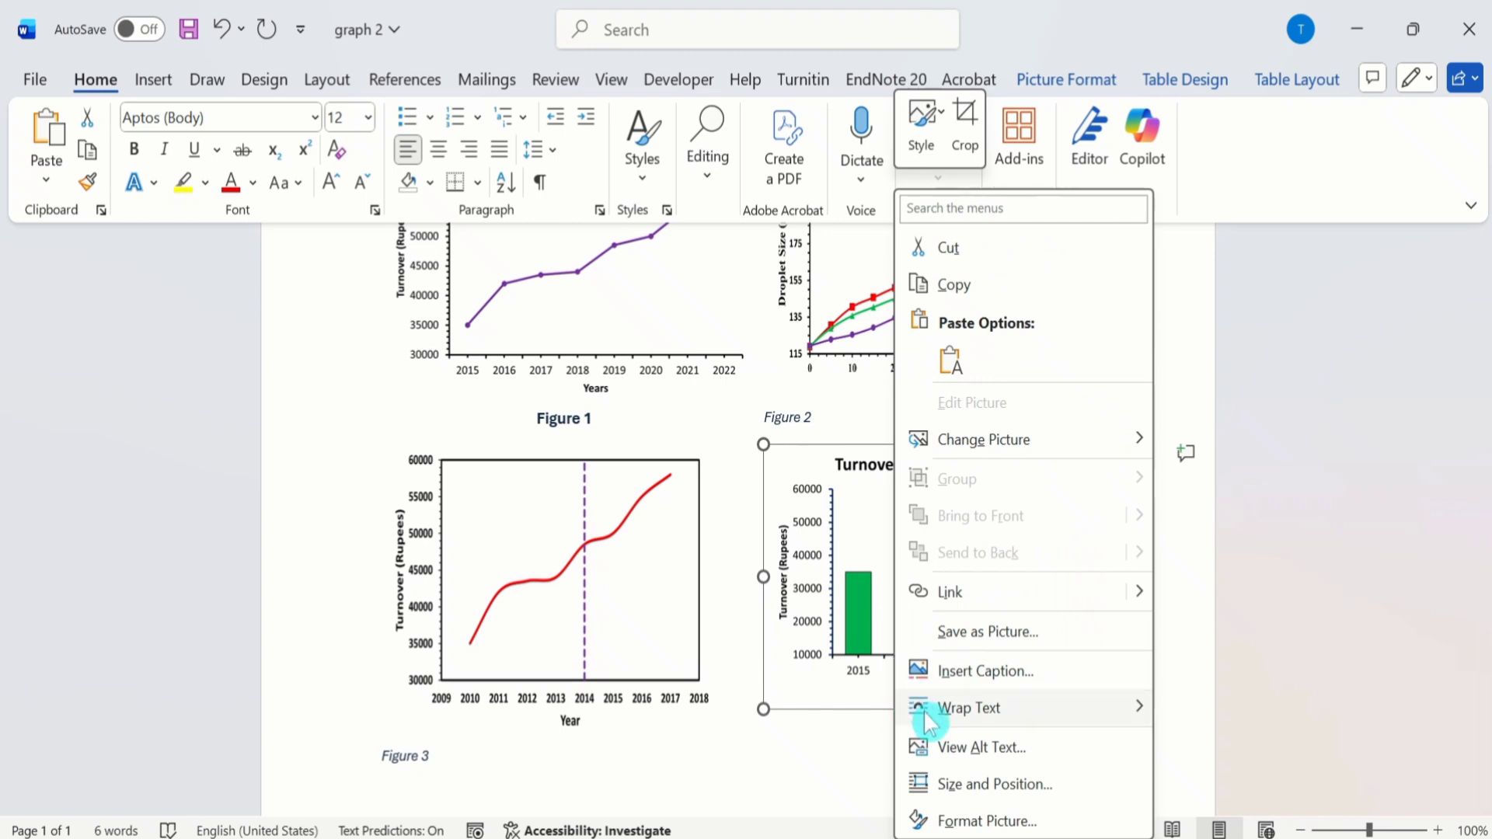
pyautogui.click(985, 672)
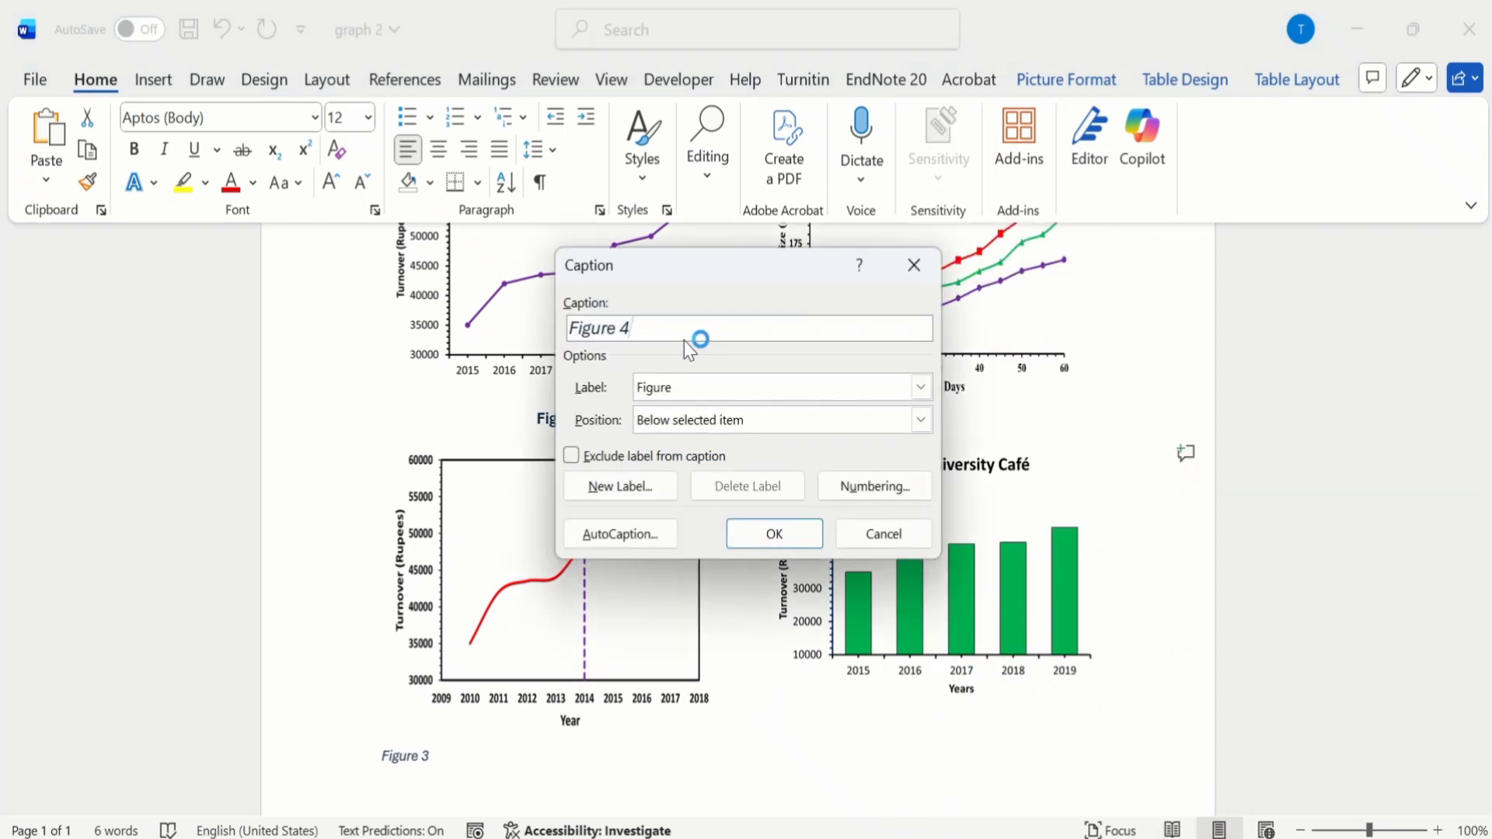
pyautogui.click(776, 538)
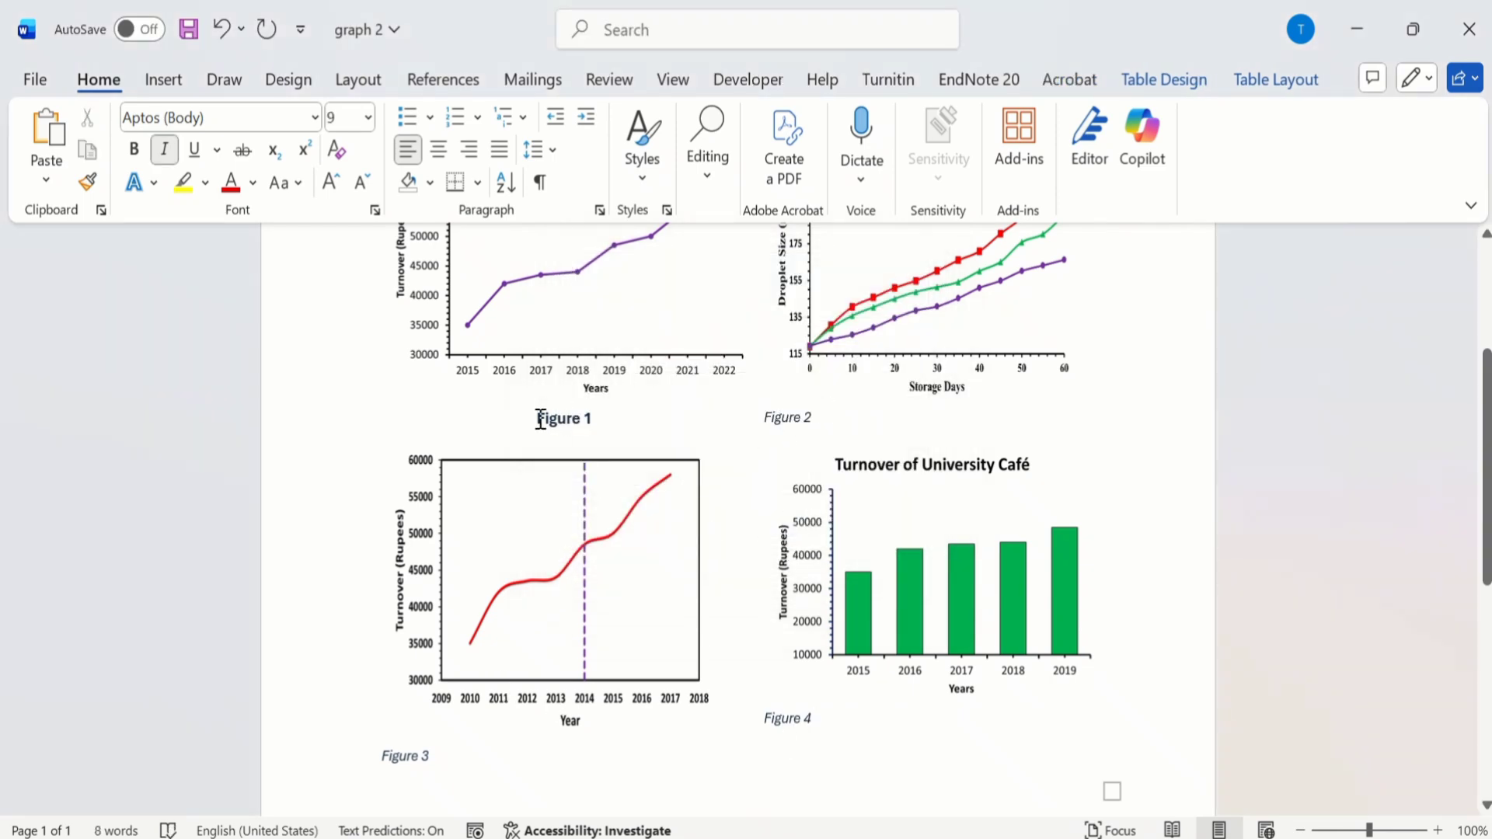
# Step: Copy the Figure 1 caption's formatting to the Figure 2, Figure 3 and Figure 4 captions with Format Painter
pyautogui.moveTo(539, 420); pyautogui.dragTo(606, 416)
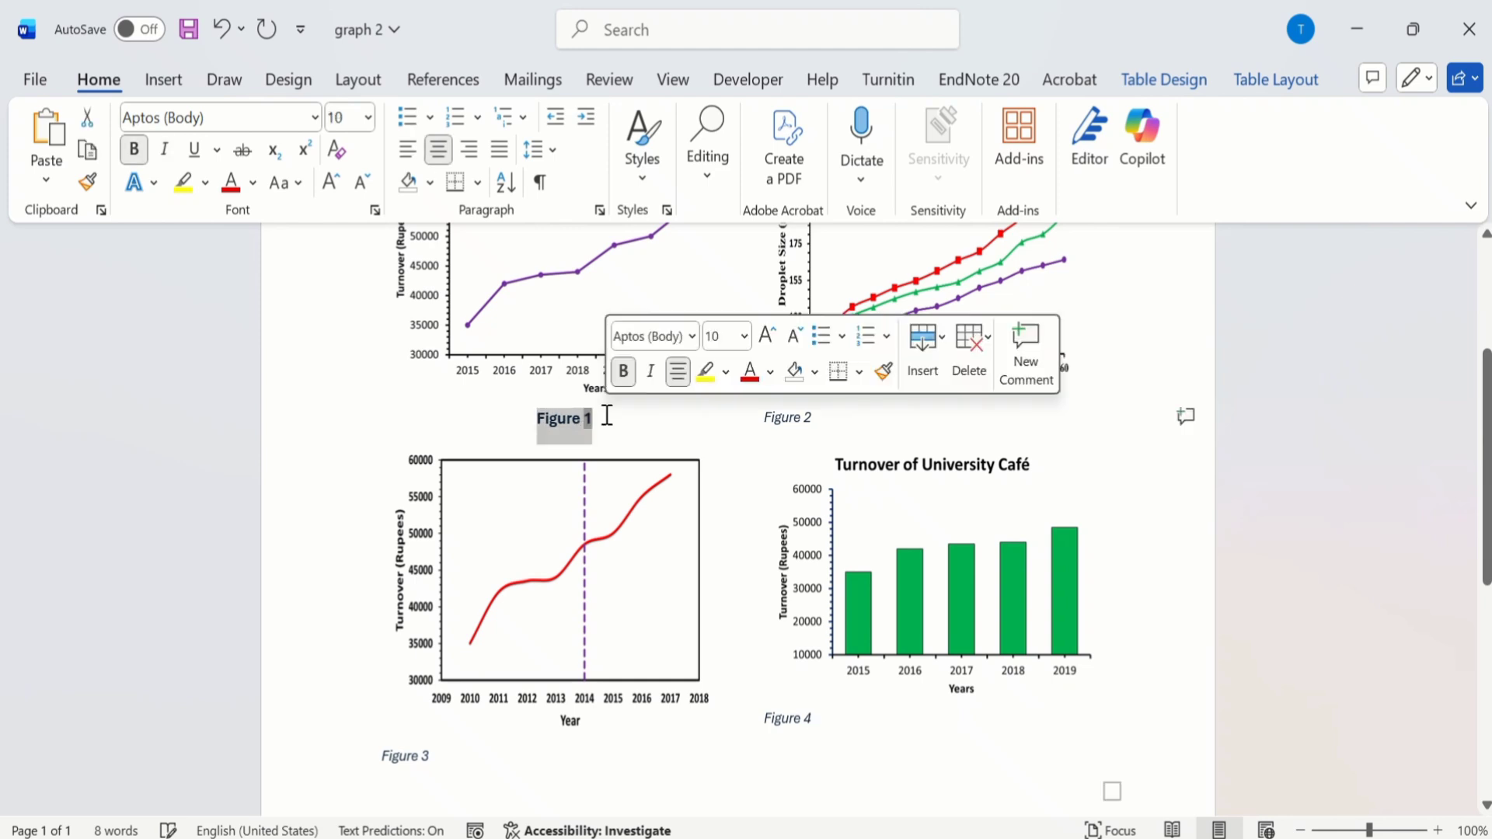
pyautogui.click(90, 185)
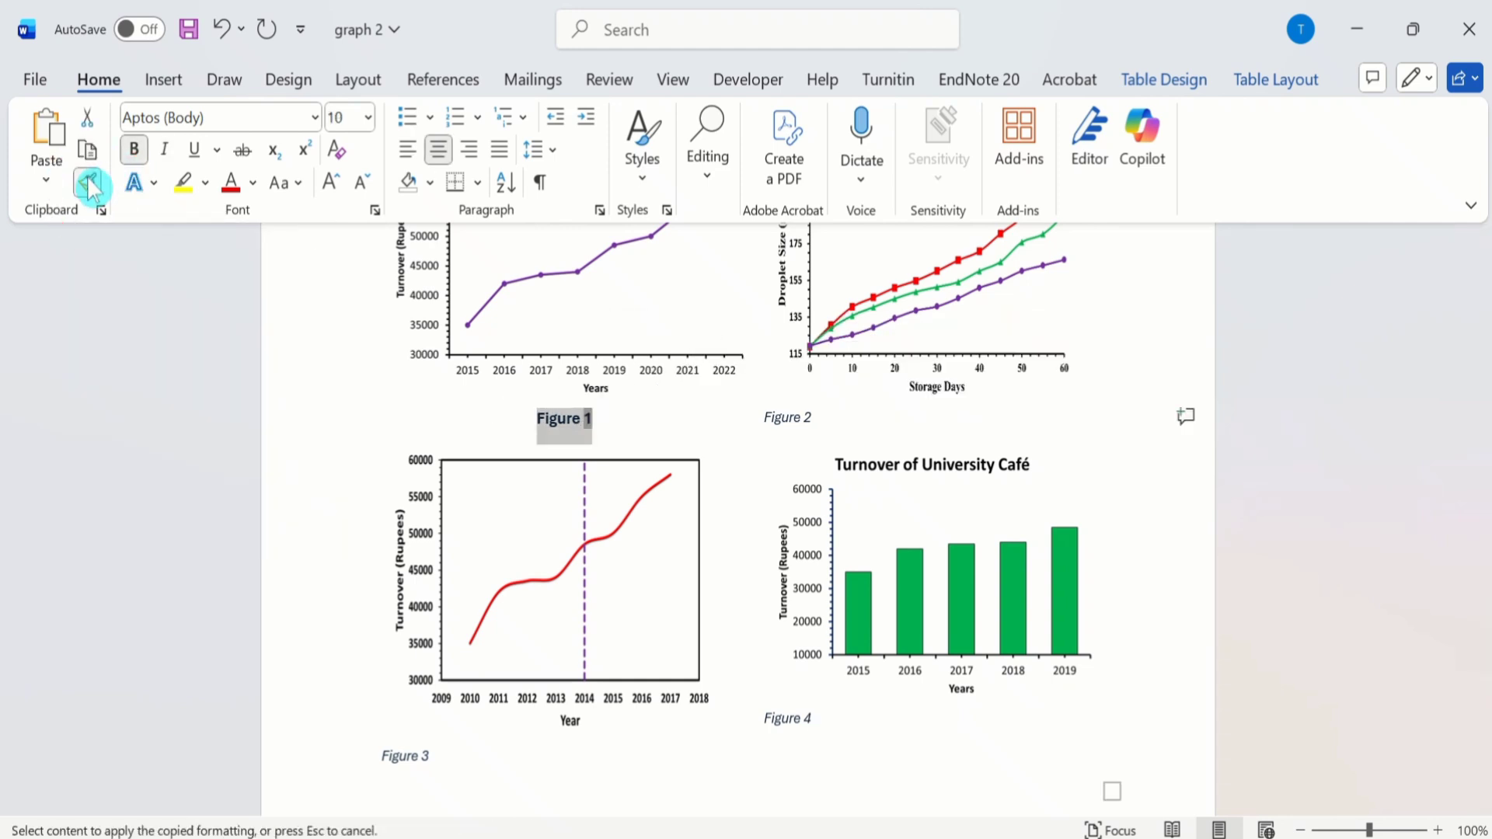
pyautogui.click(791, 418)
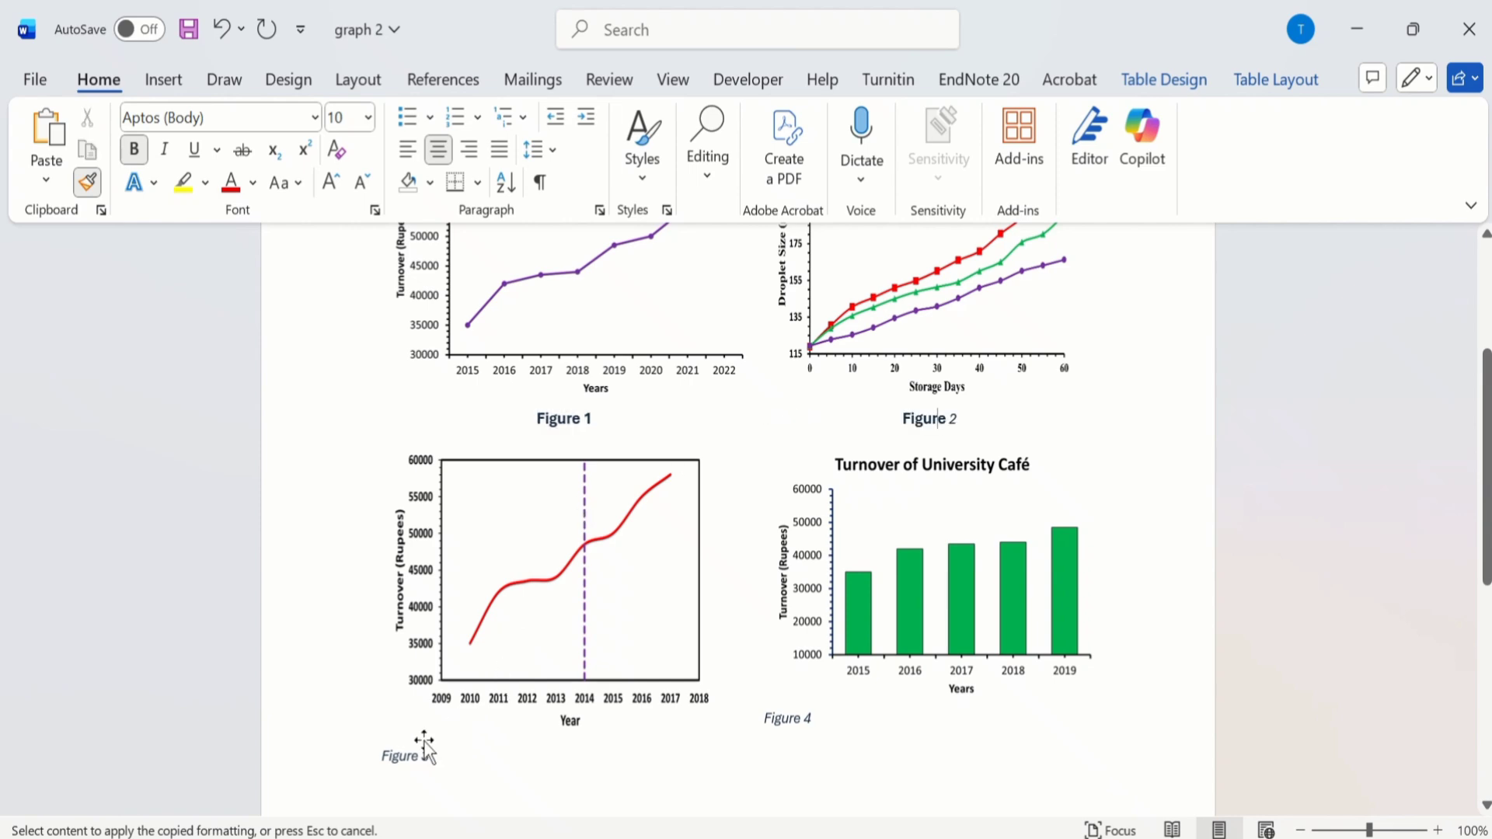
pyautogui.click(392, 754)
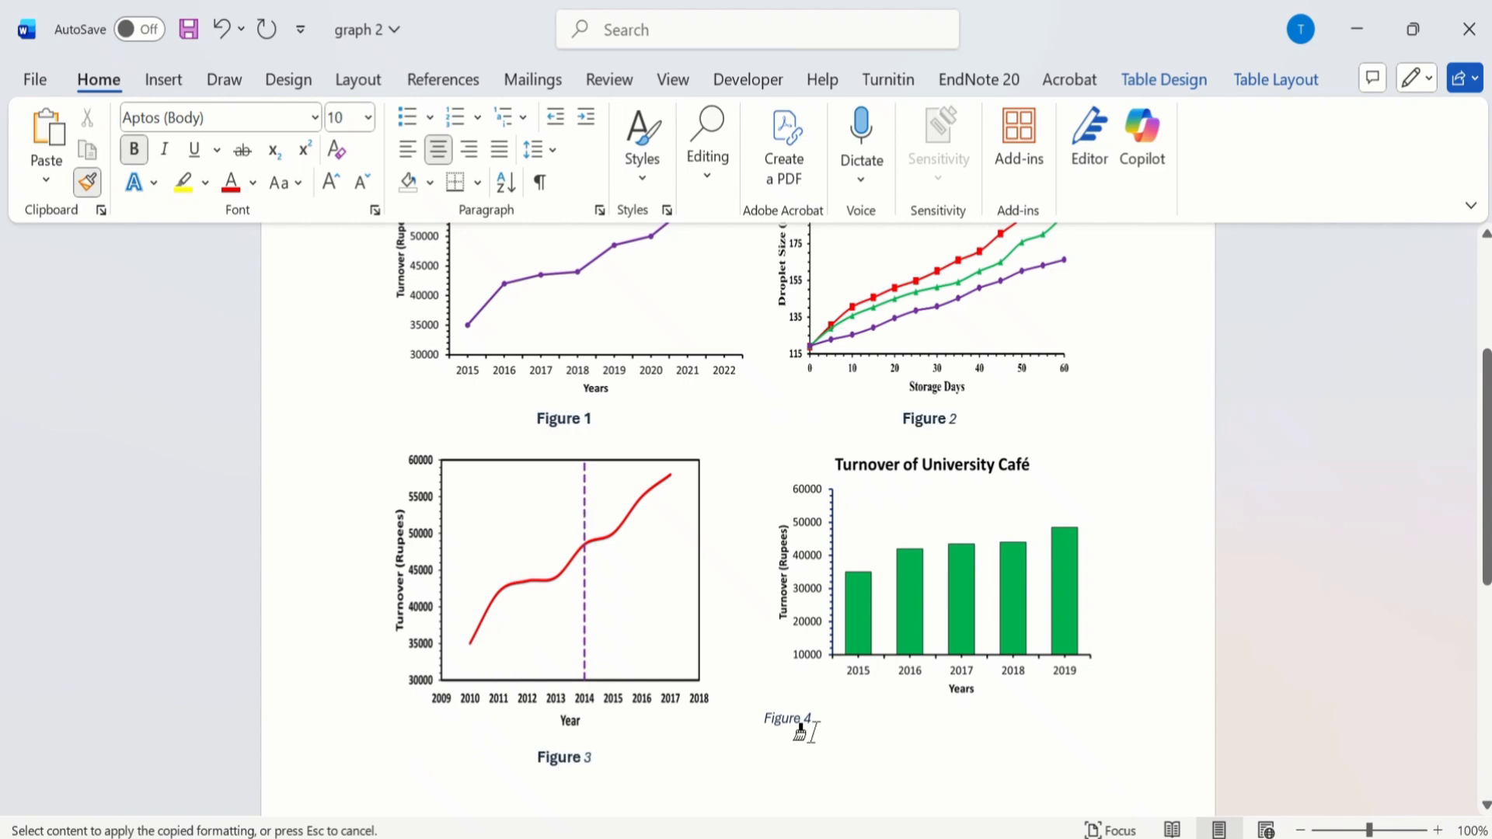
pyautogui.click(780, 720)
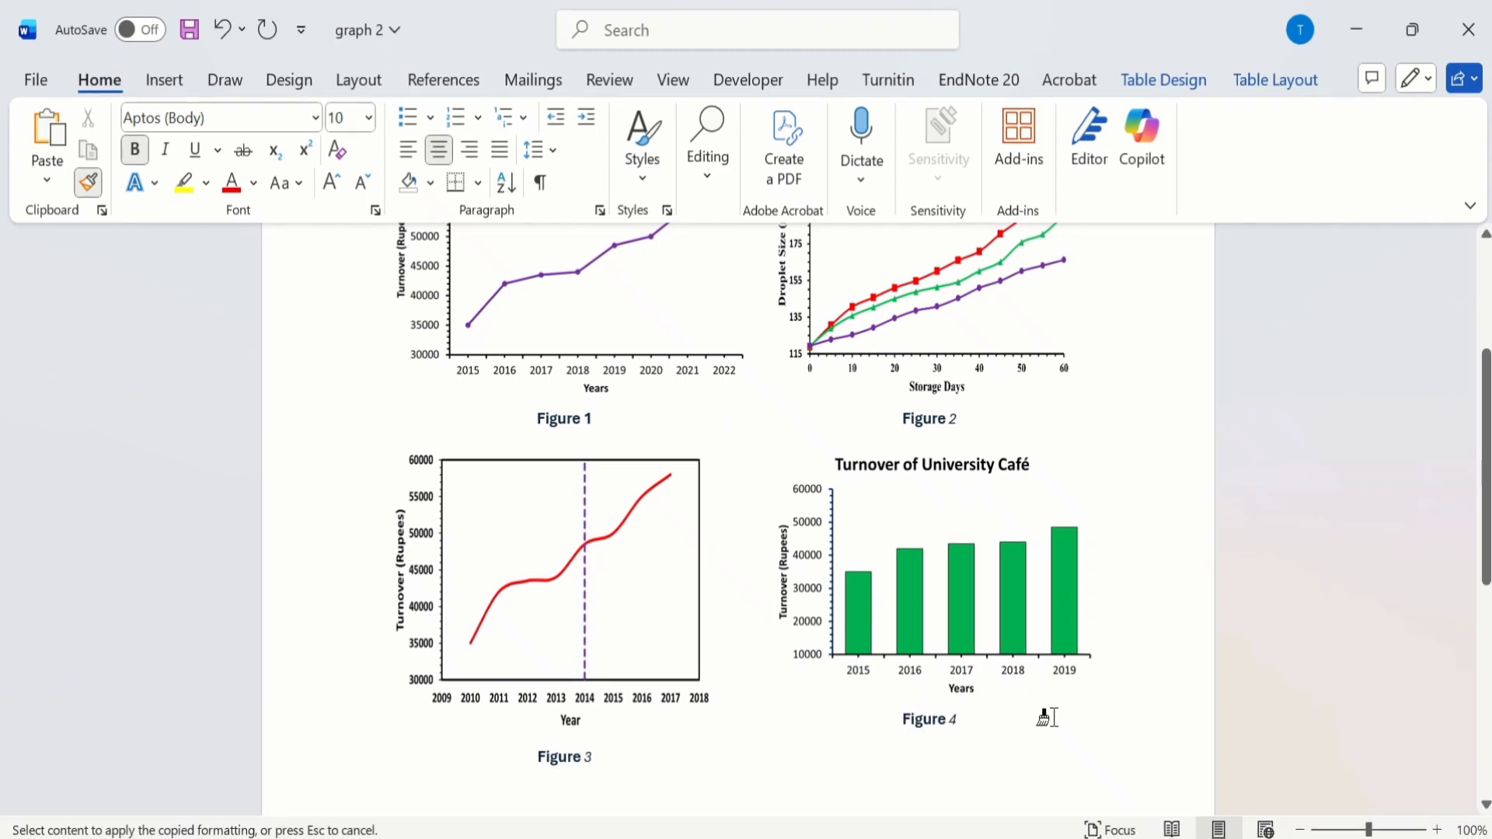
pyautogui.click(90, 184)
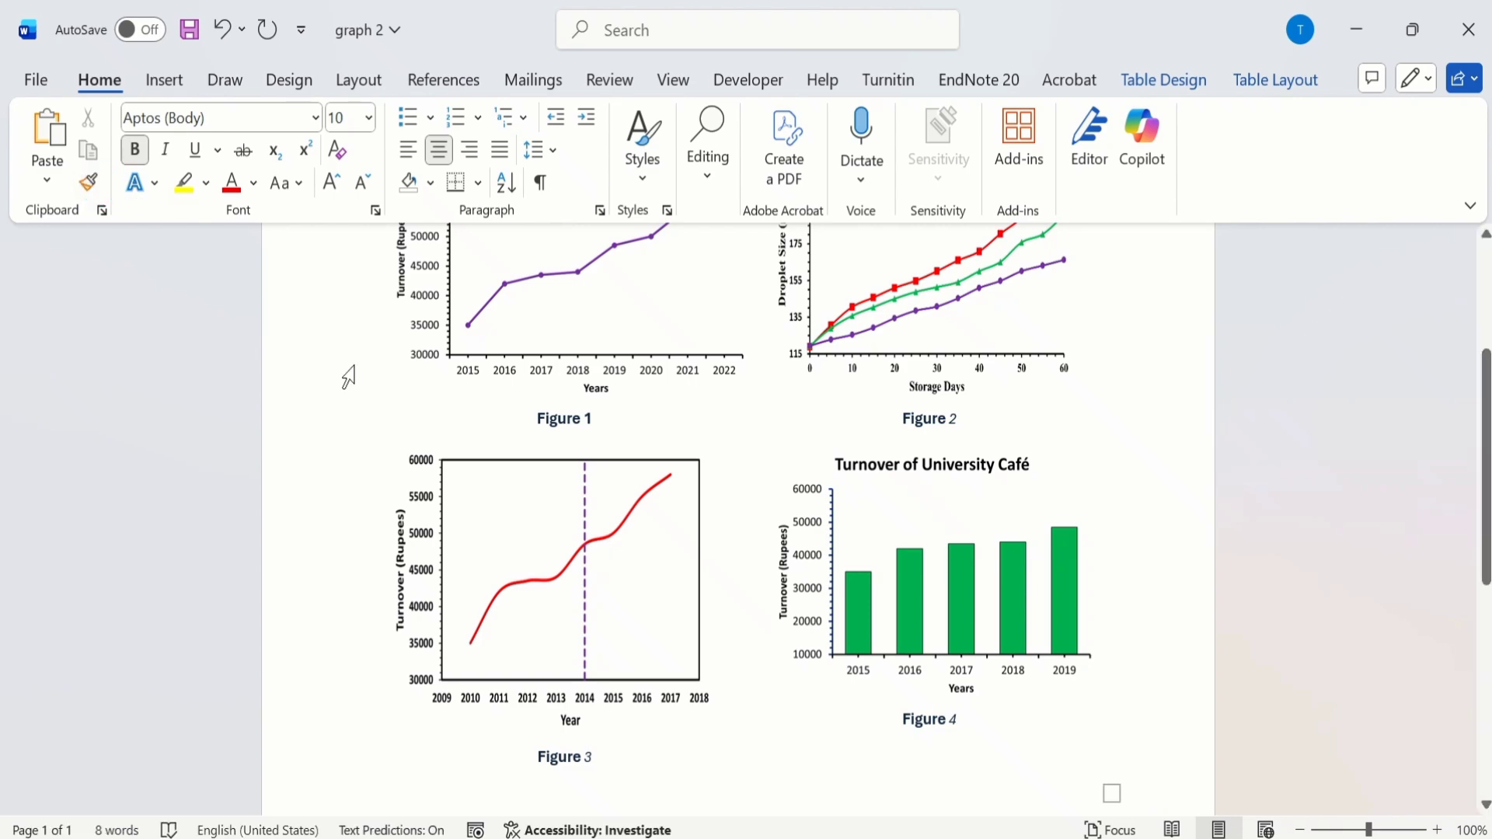
# Step: Draw a text box about 1.52 by 0.23 inches over the upper part of the Figure 1 chart and enter 222
pyautogui.moveTo(1484, 429); pyautogui.dragTo(1478, 369)
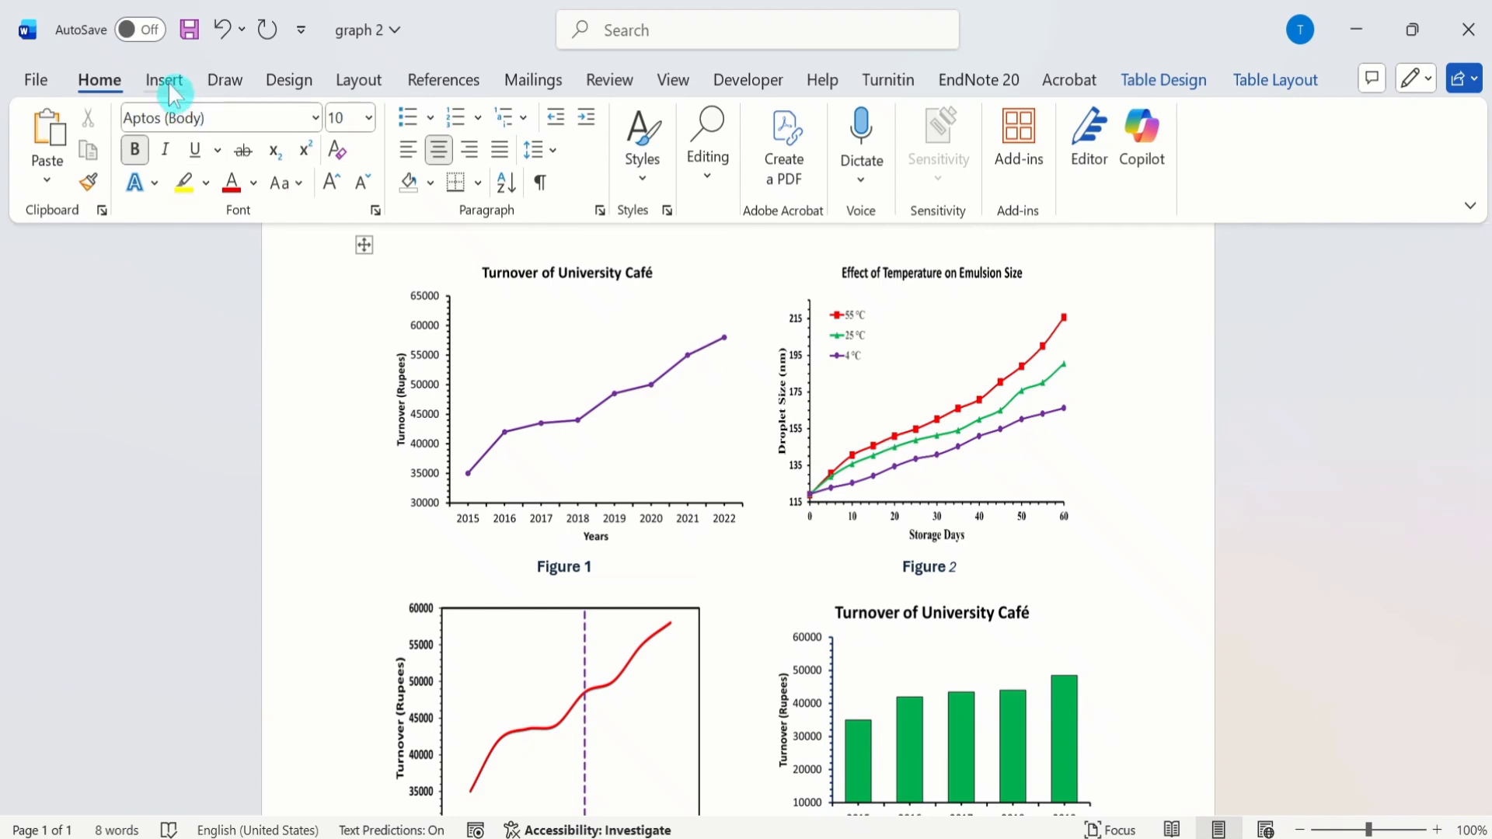
pyautogui.click(172, 88)
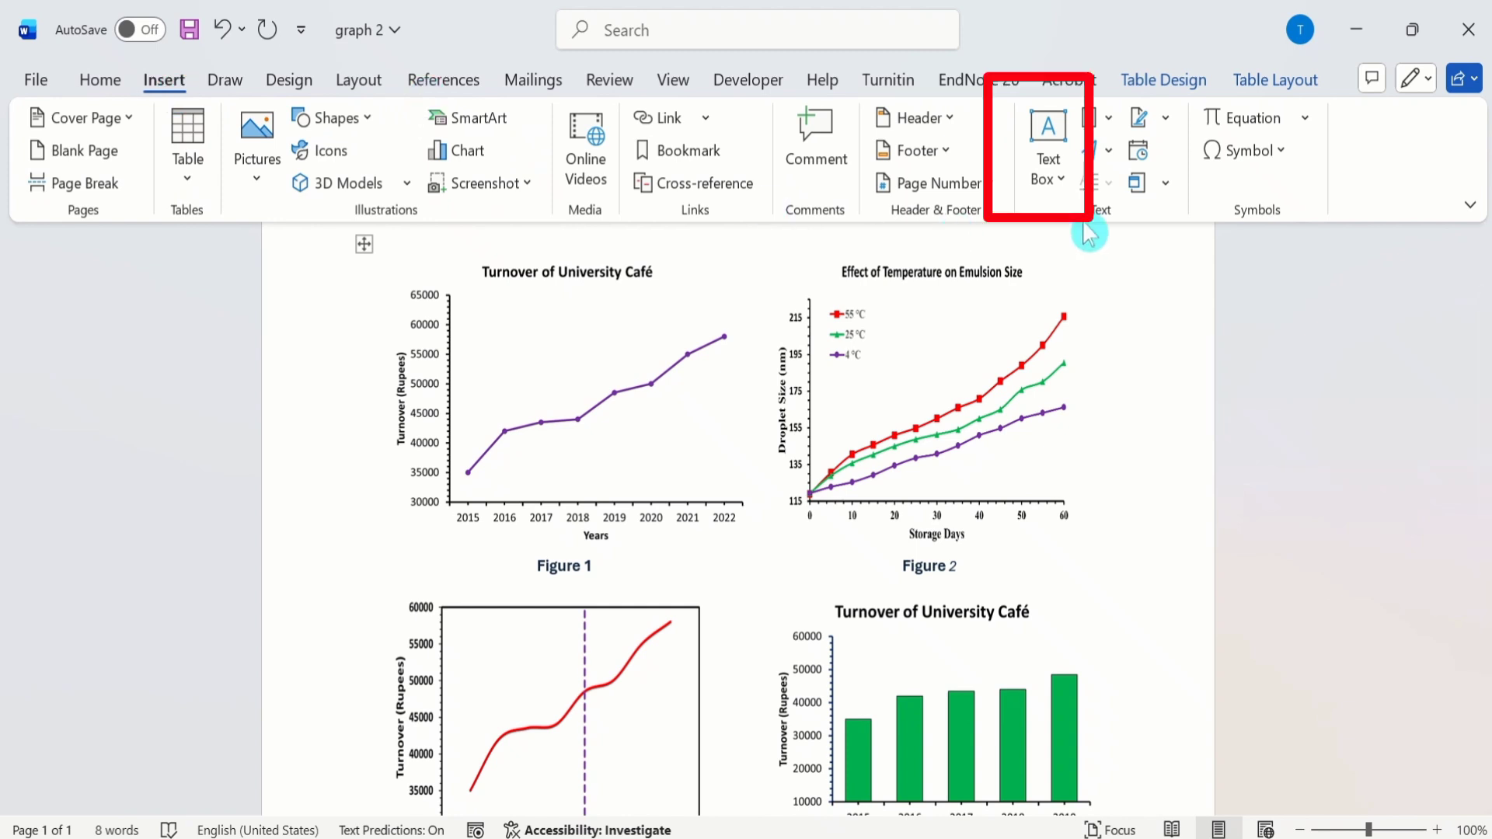
pyautogui.click(1056, 185)
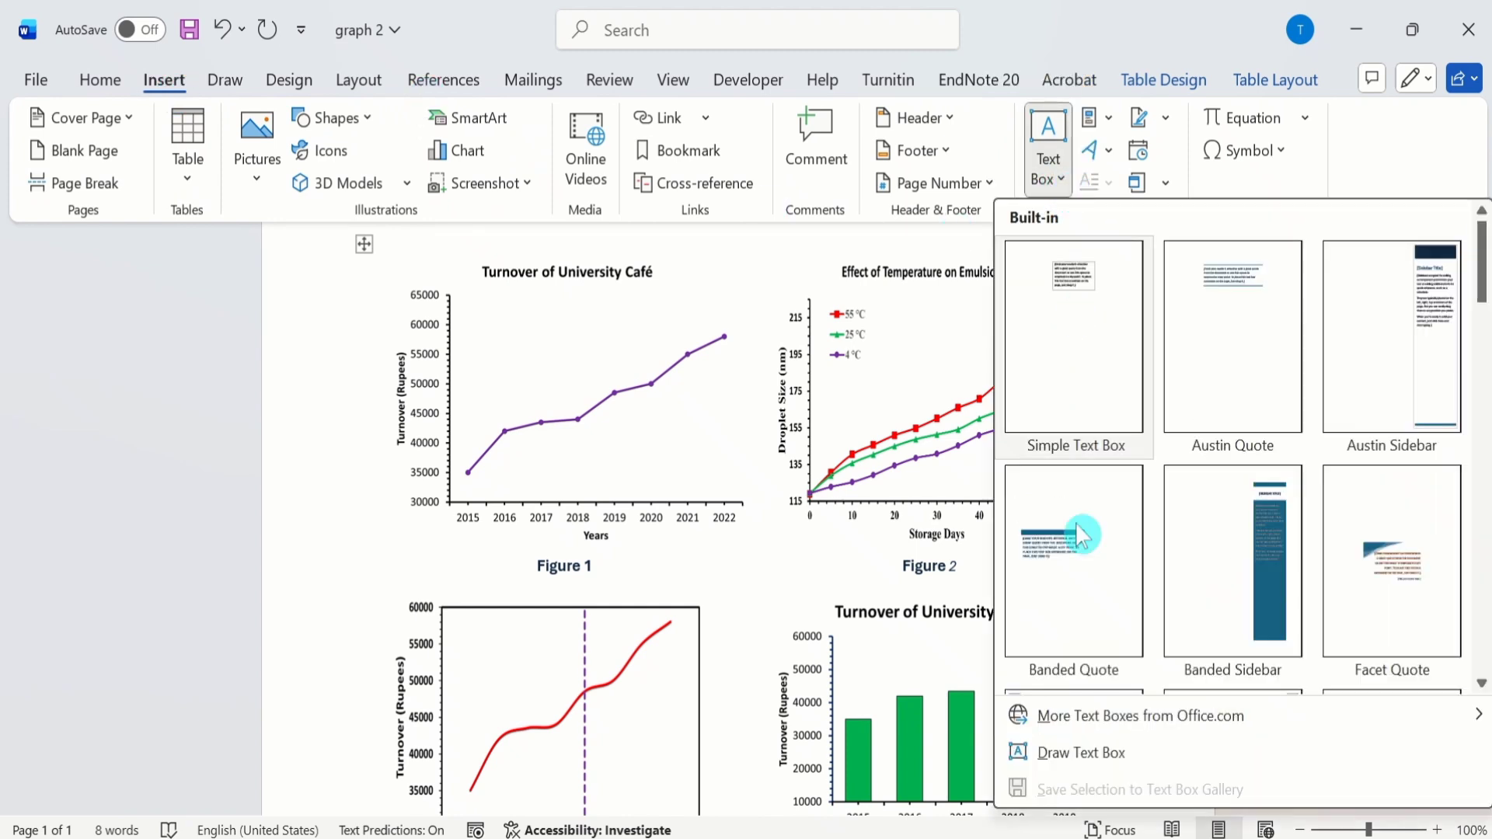
pyautogui.click(1078, 752)
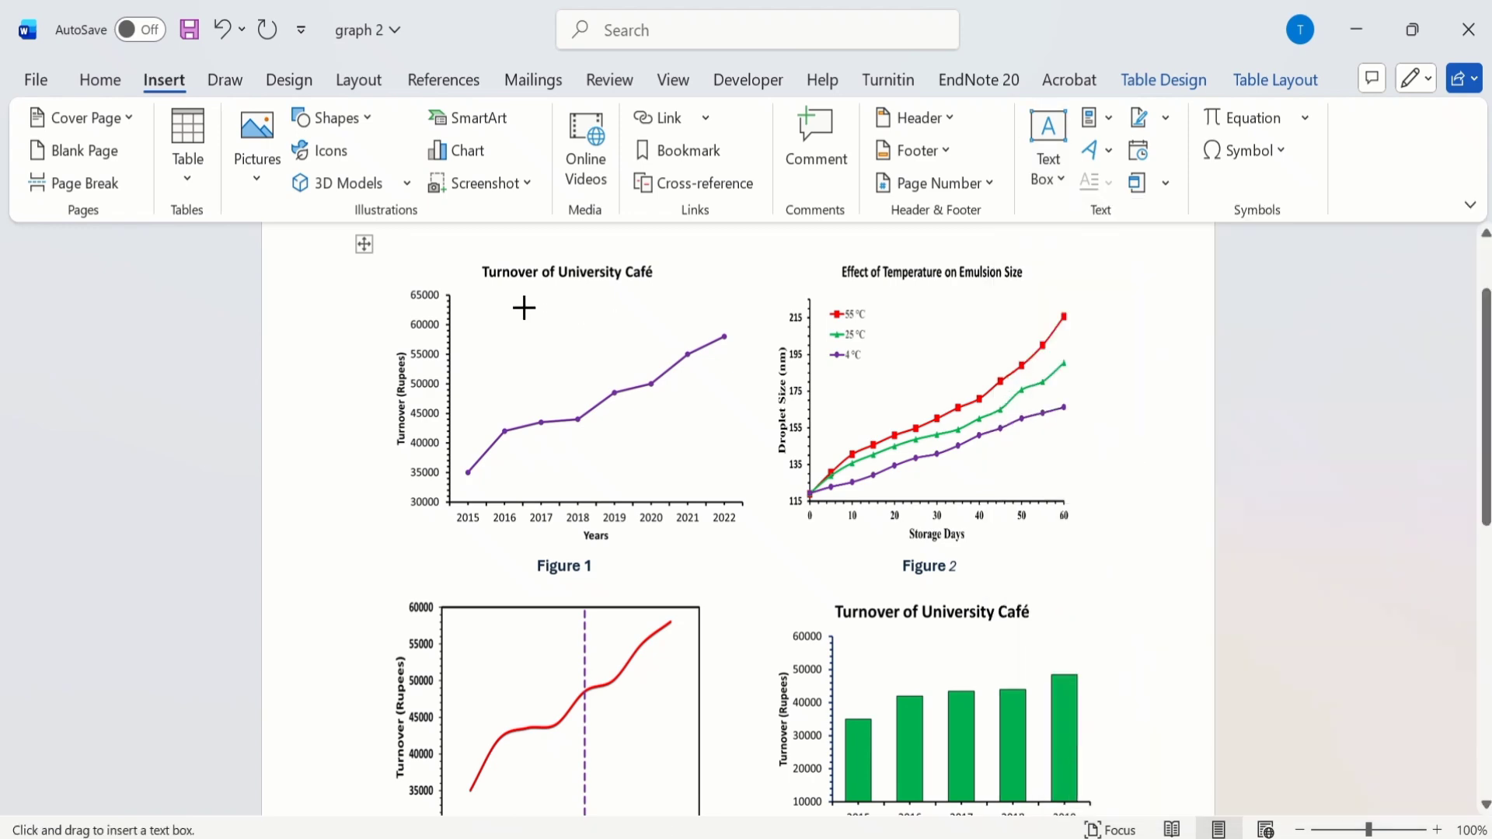
pyautogui.moveTo(524, 308)
pyautogui.mouseDown()
pyautogui.moveTo(632, 310)
pyautogui.moveTo(654, 333)
pyautogui.moveTo(695, 335)
pyautogui.mouseUp()
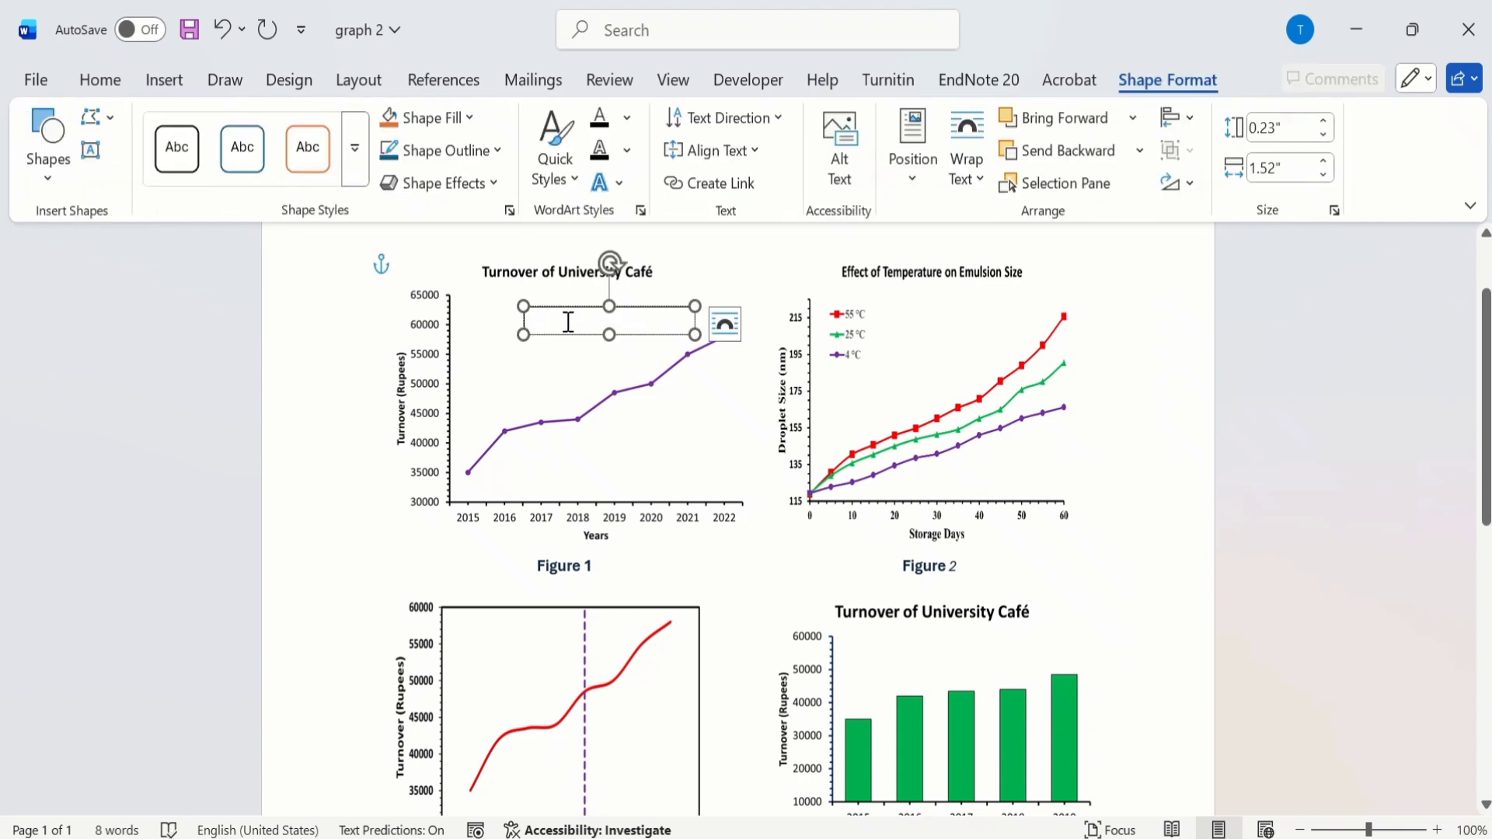
pyautogui.write('222')
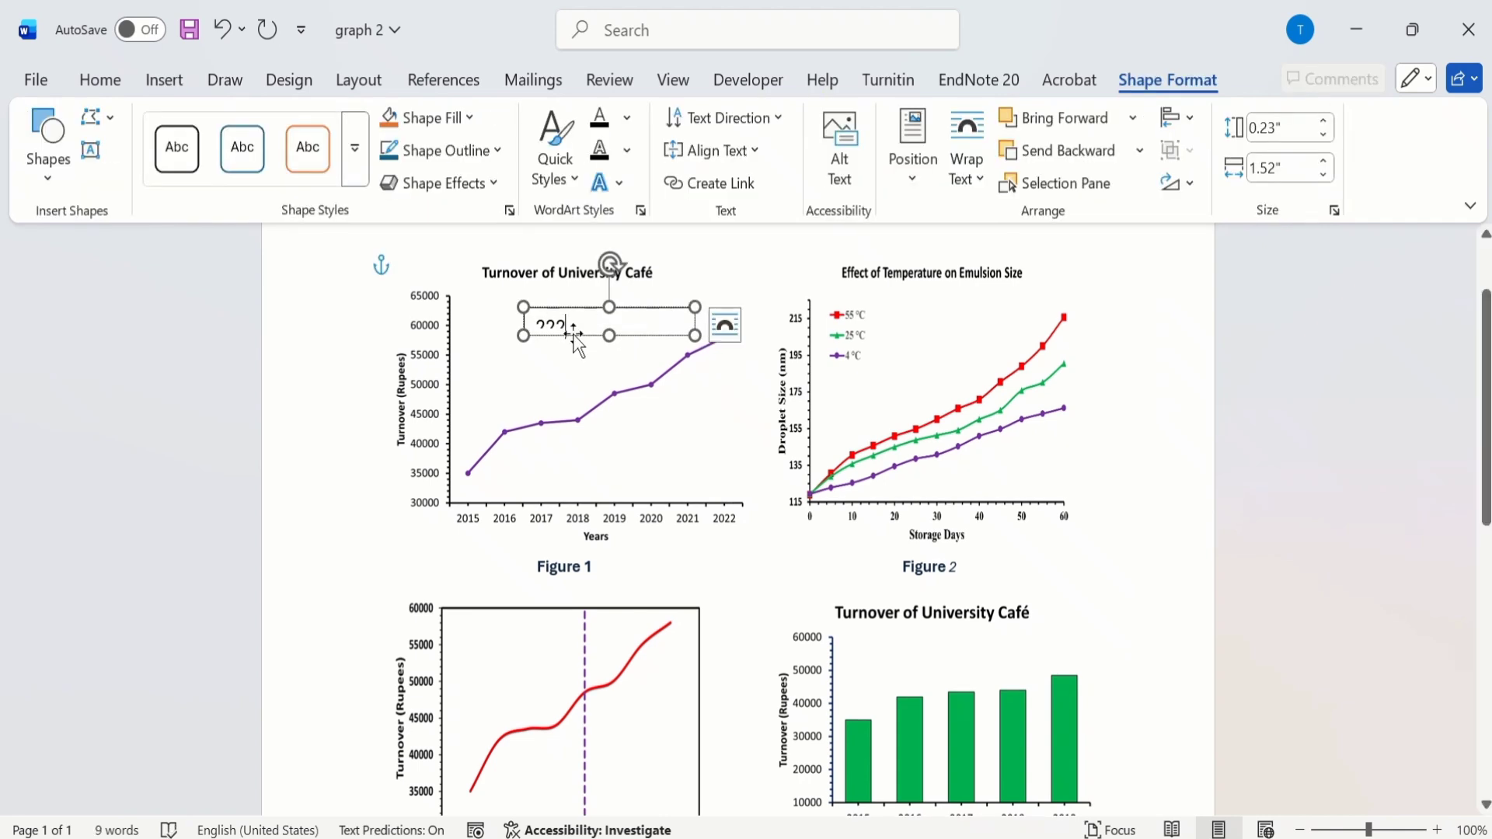
# Step: Enlarge the text box's height to about 0.33 inches, then cut the box from the document
pyautogui.moveTo(608, 335); pyautogui.dragTo(611, 346)
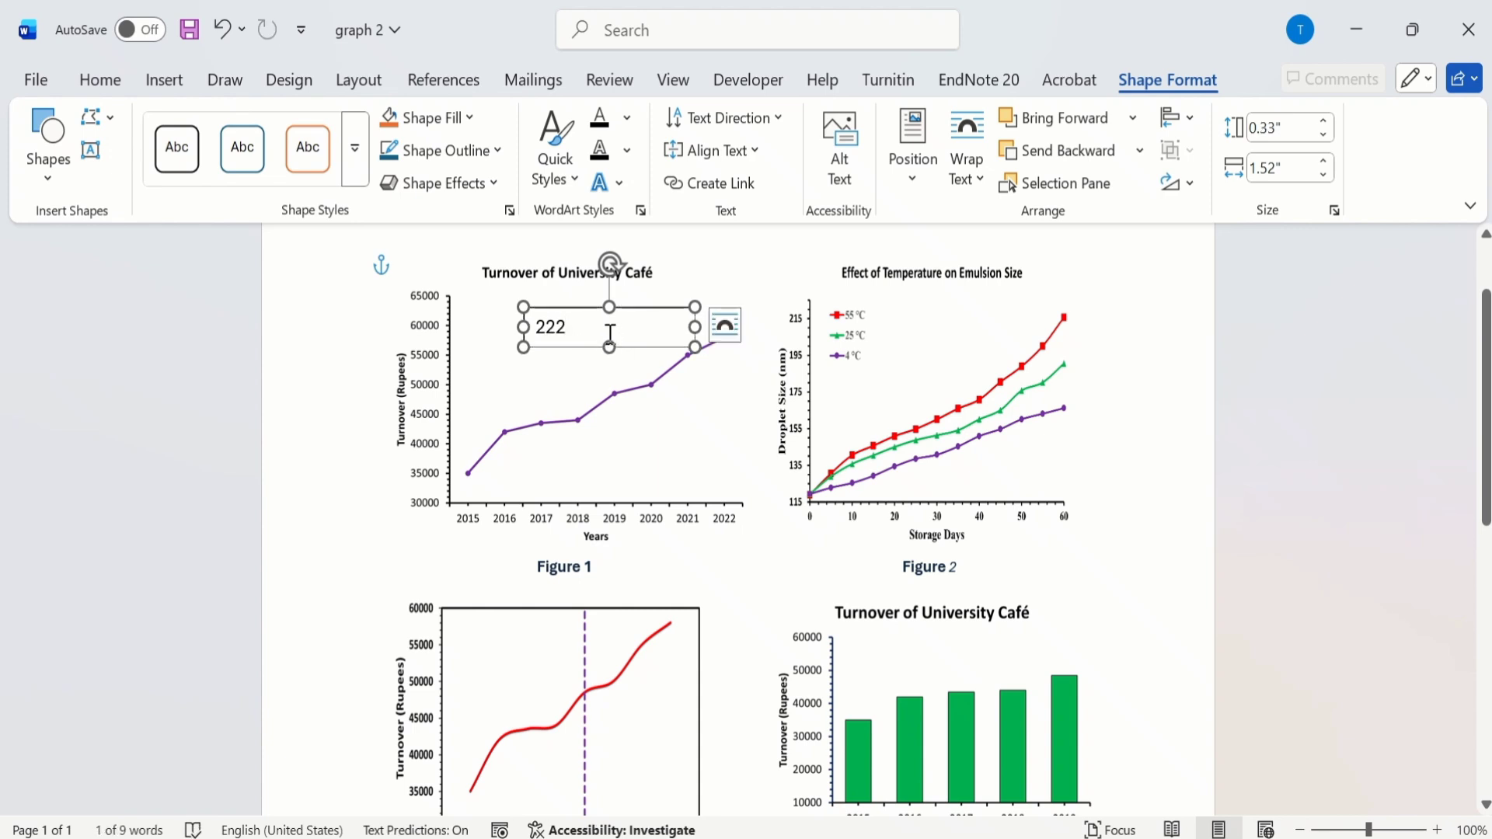
pyautogui.rightClick(528, 320)
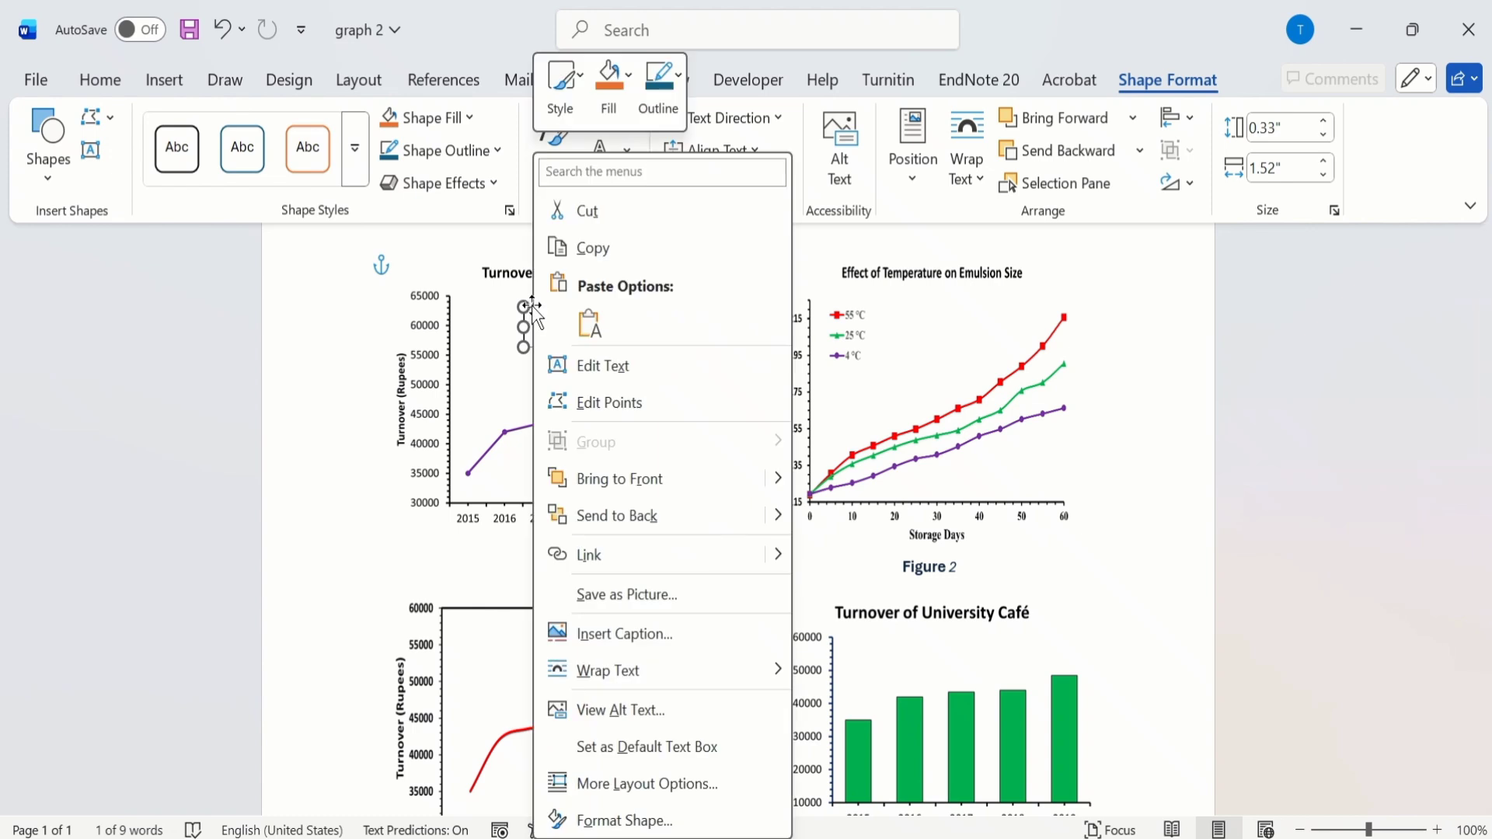
pyautogui.click(618, 222)
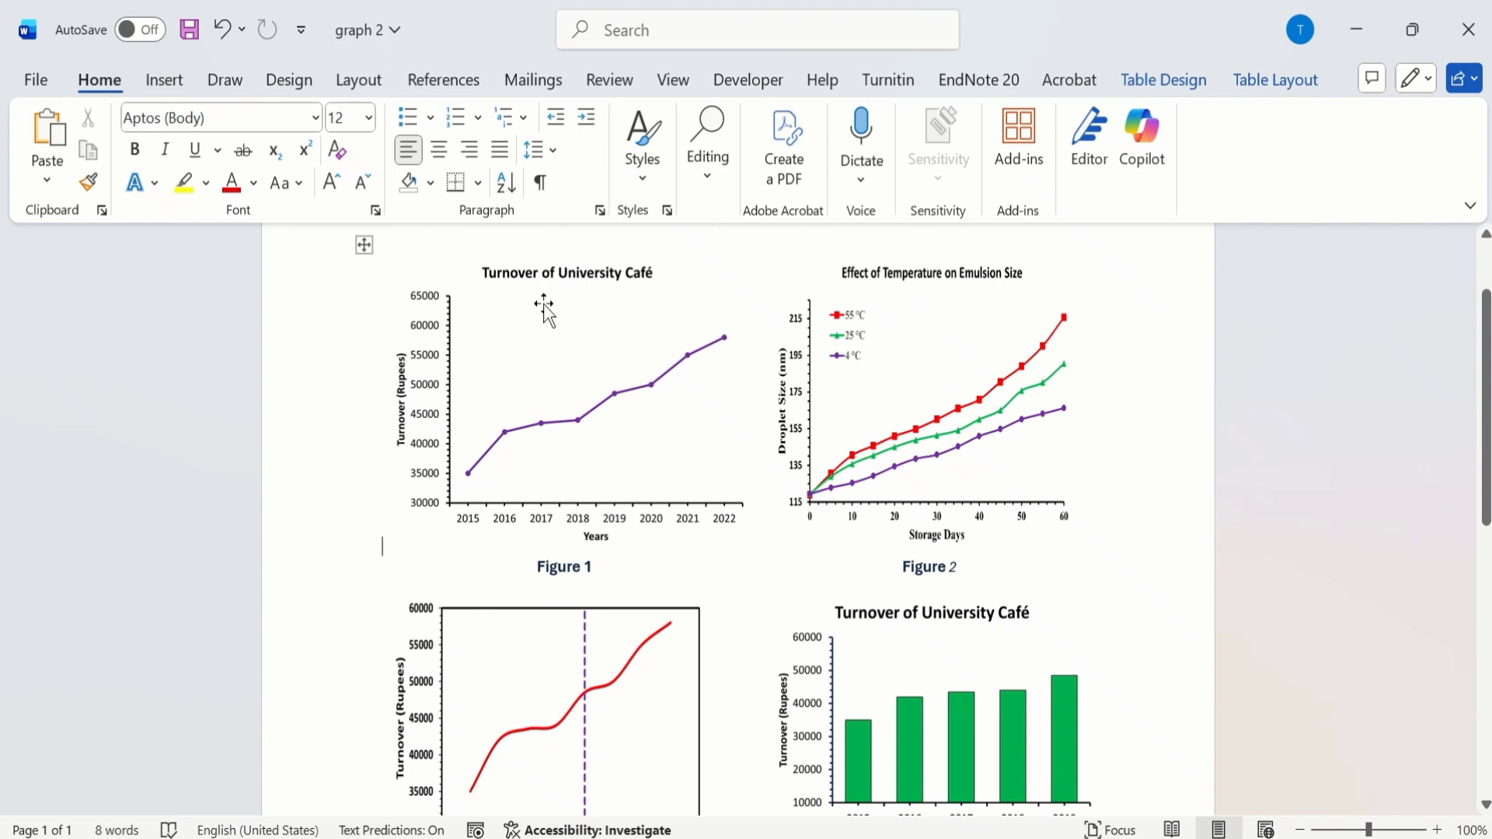
# Step: Copy the entire table of captioned charts and paste it as a picture in the blank space below the table
pyautogui.click(362, 243)
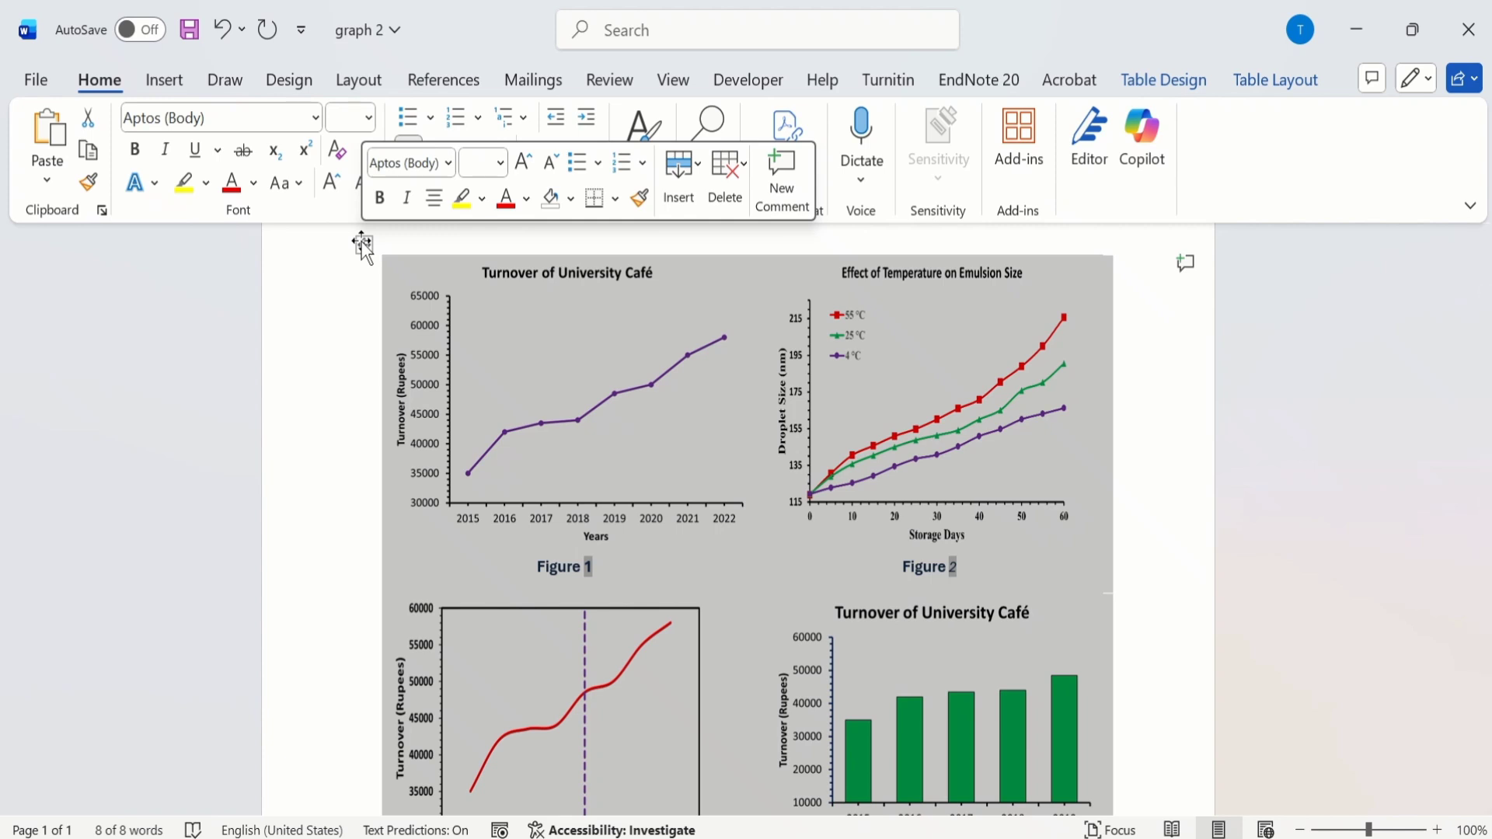
pyautogui.rightClick(363, 243)
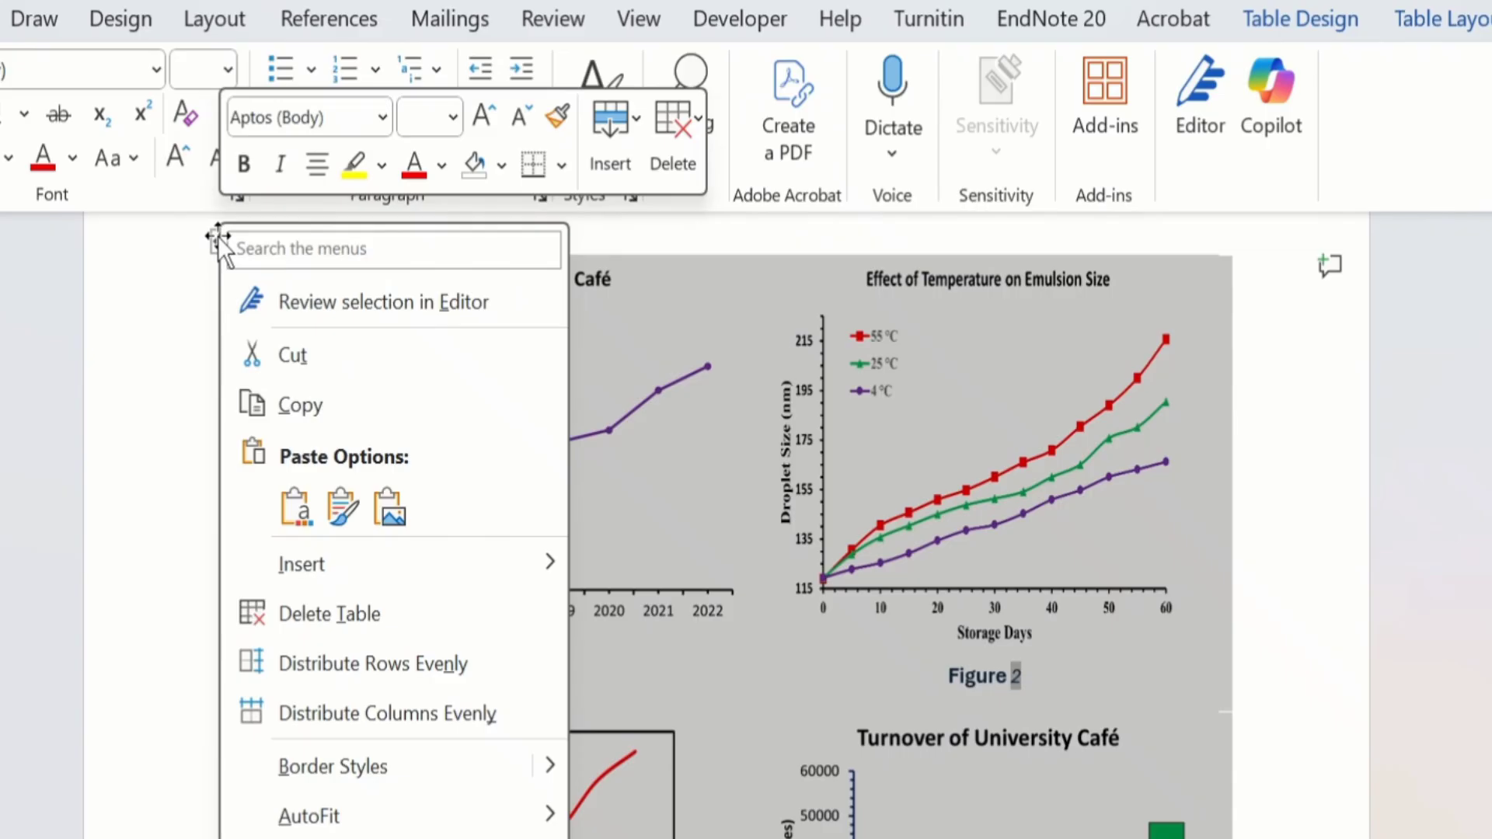
pyautogui.click(305, 401)
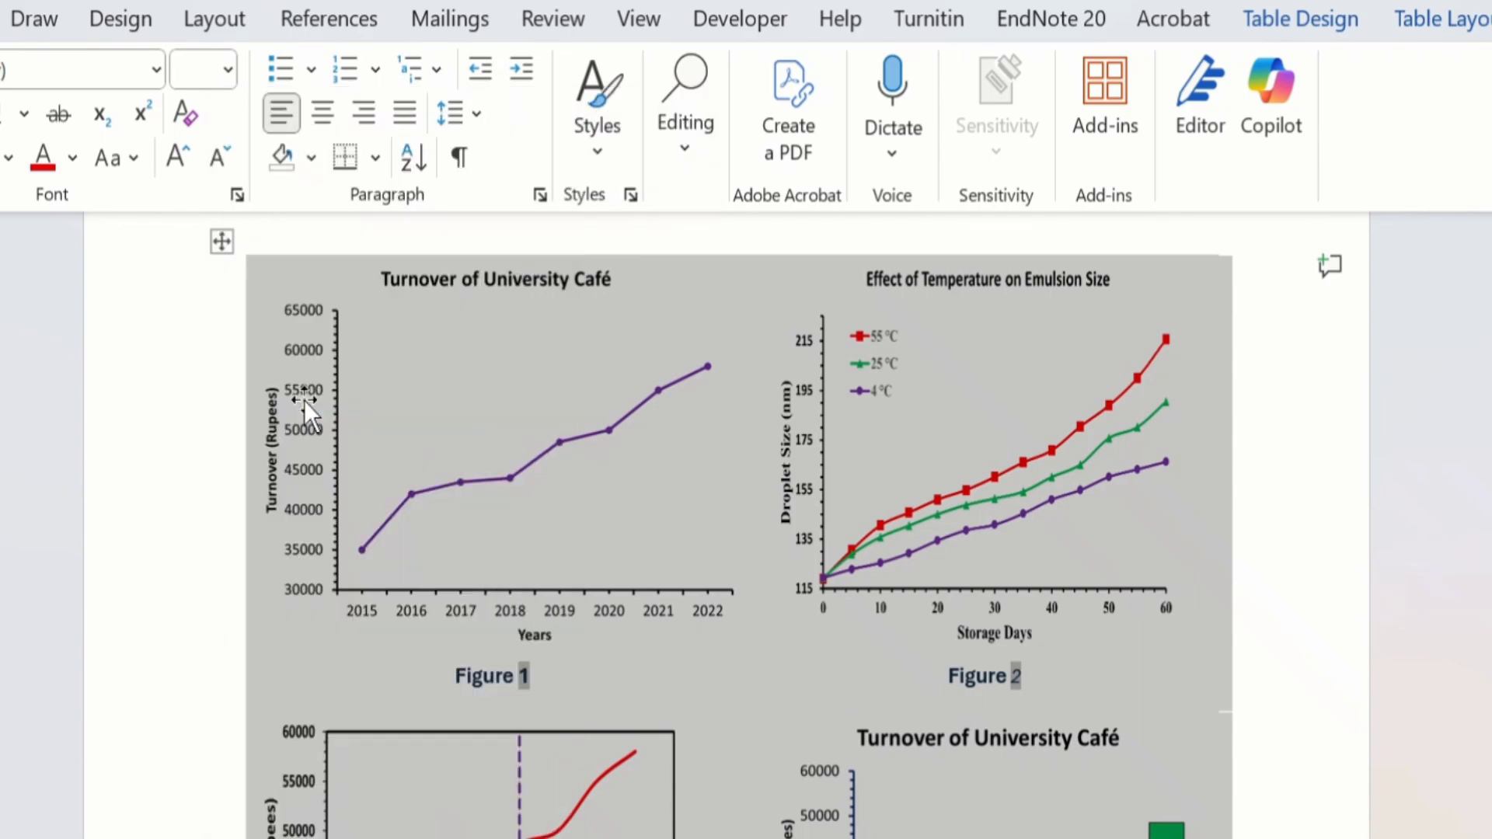
pyautogui.scroll(-5, 1482, 513)
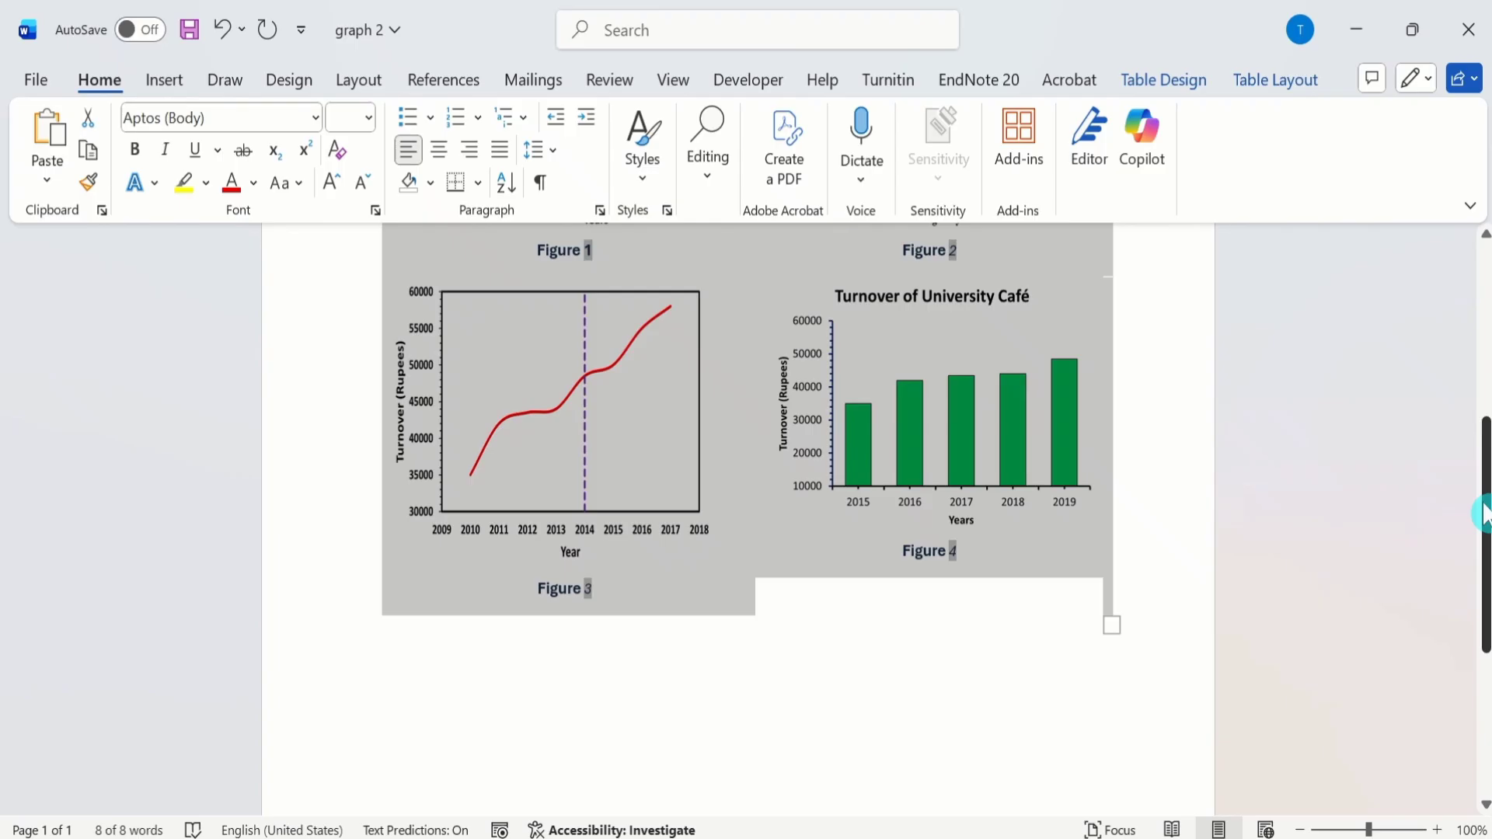
pyautogui.moveTo(1484, 513); pyautogui.dragTo(1484, 460)
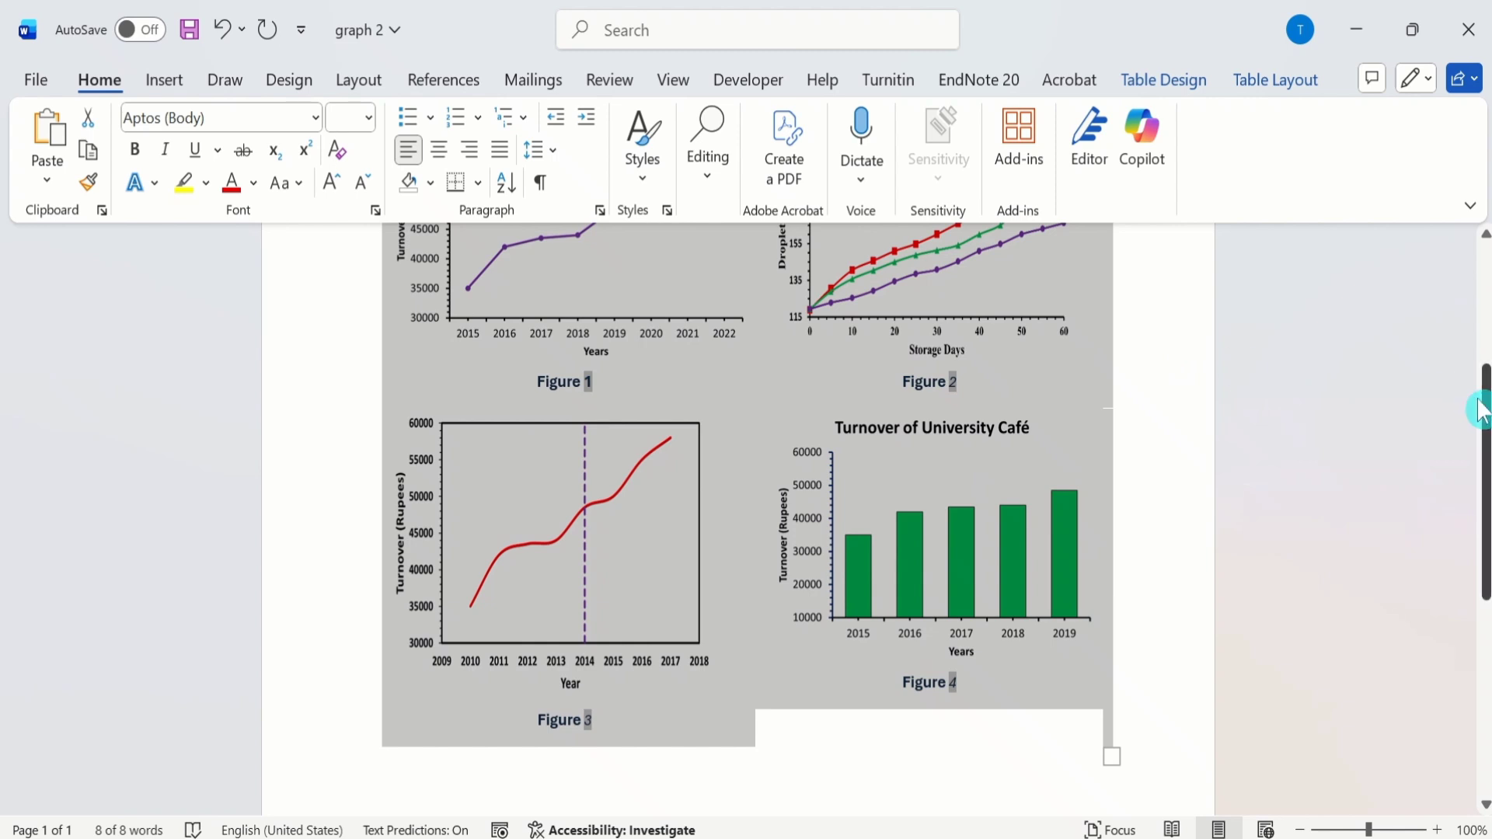
pyautogui.moveTo(1484, 412); pyautogui.dragTo(1475, 626)
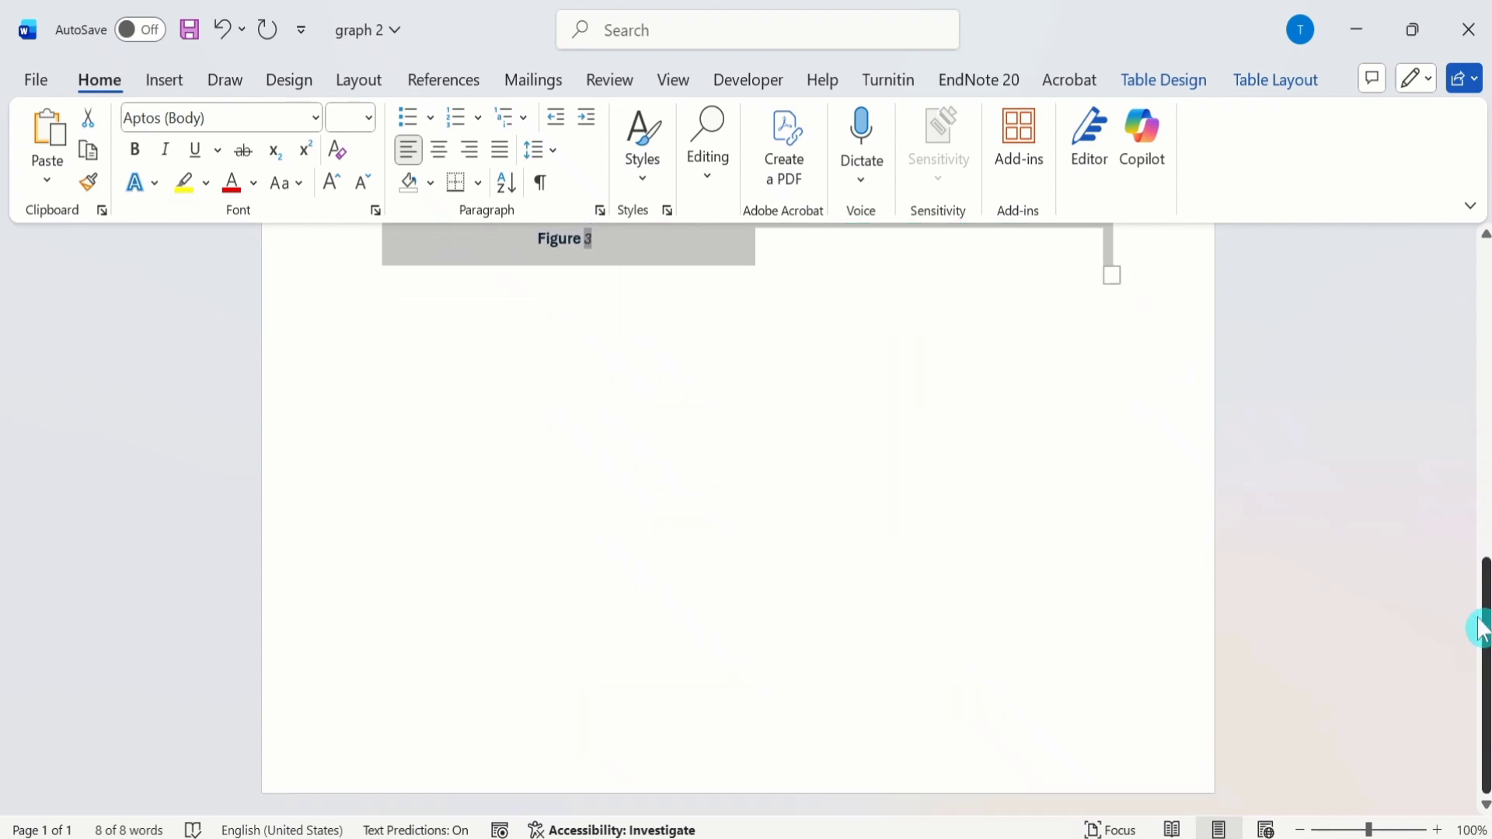
pyautogui.click(436, 459)
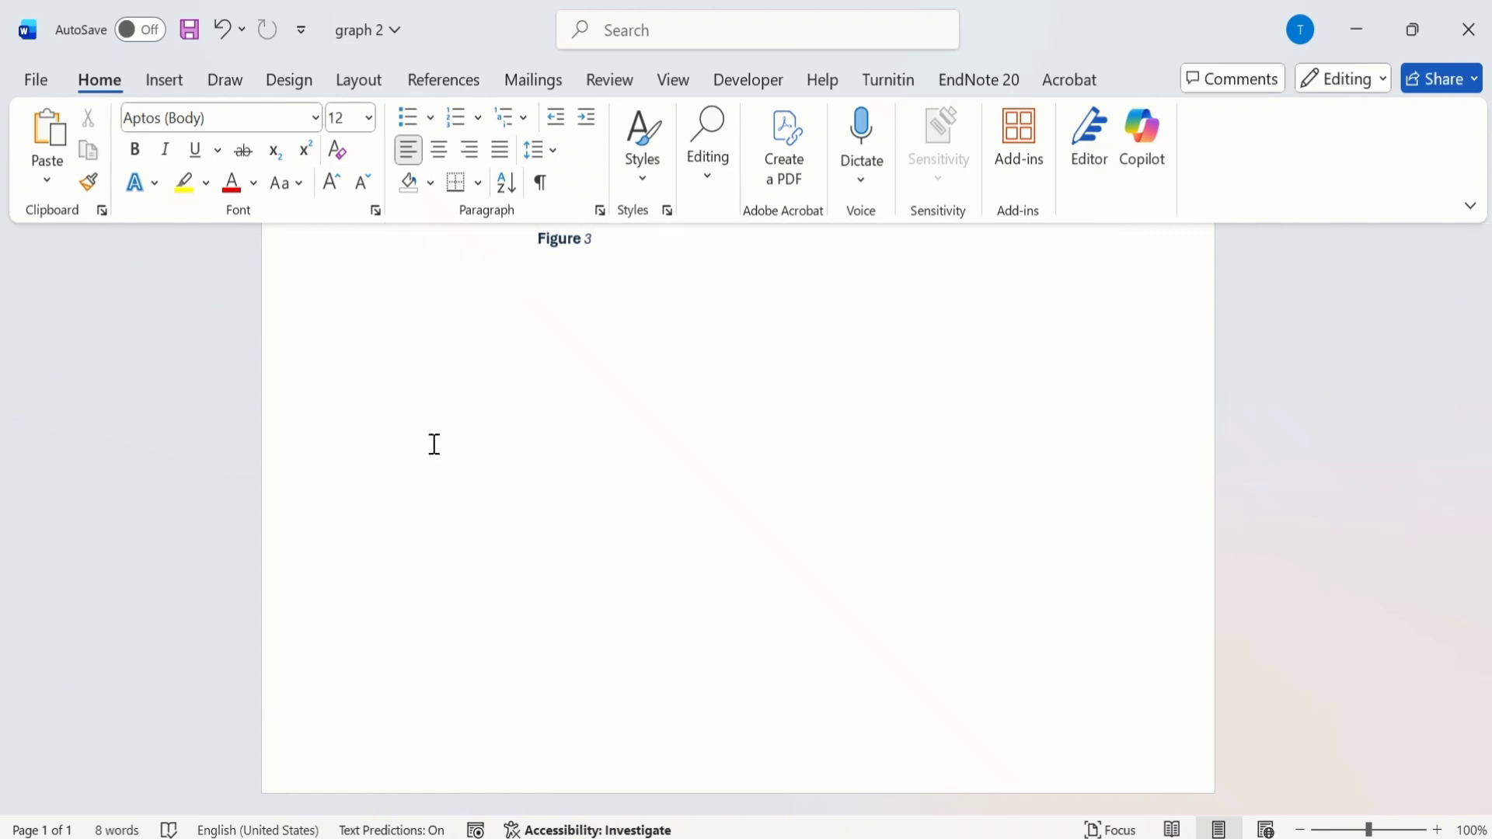
pyautogui.rightClick(434, 444)
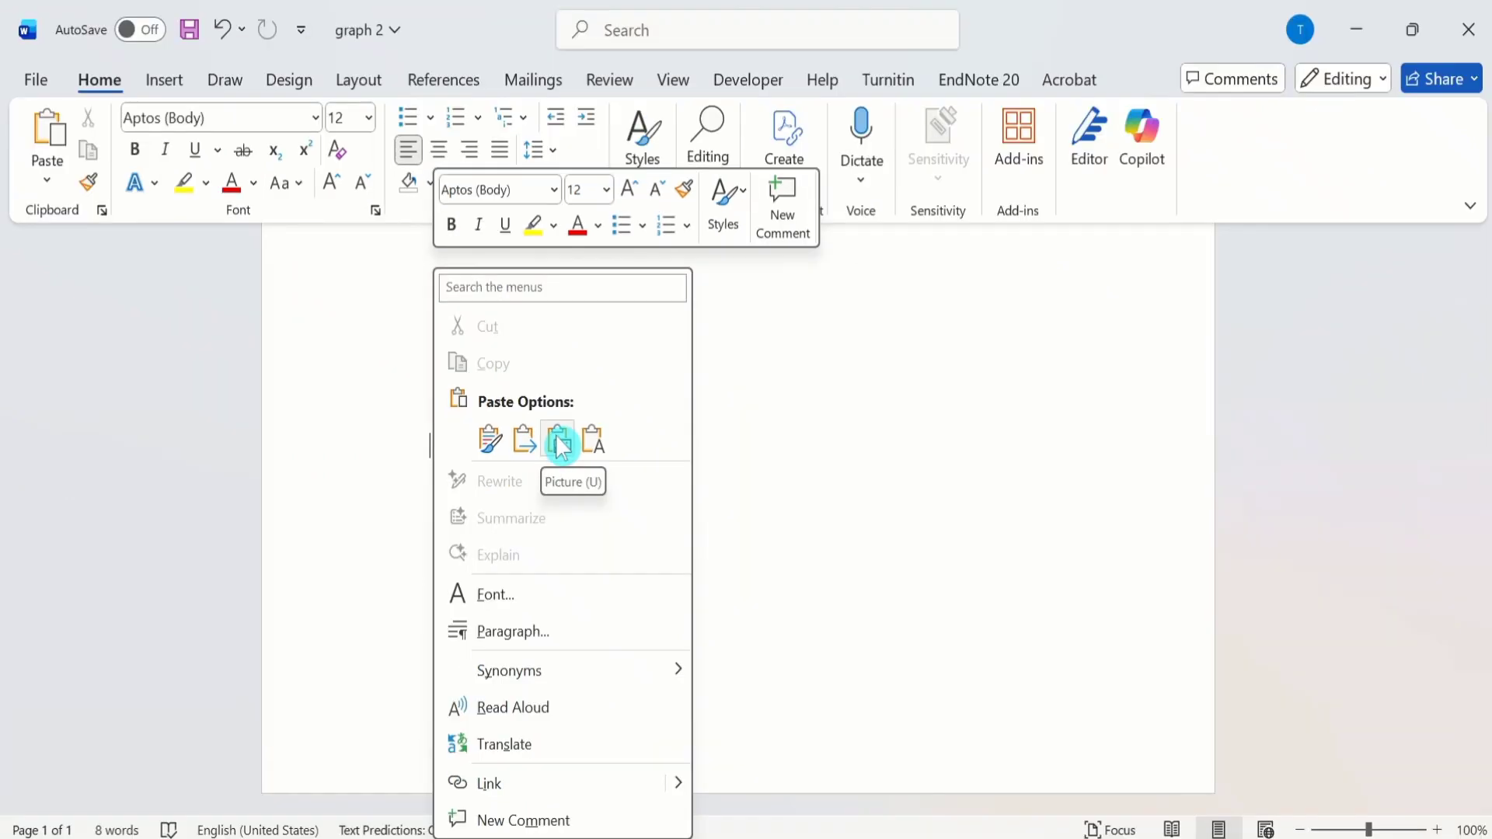
pyautogui.click(562, 469)
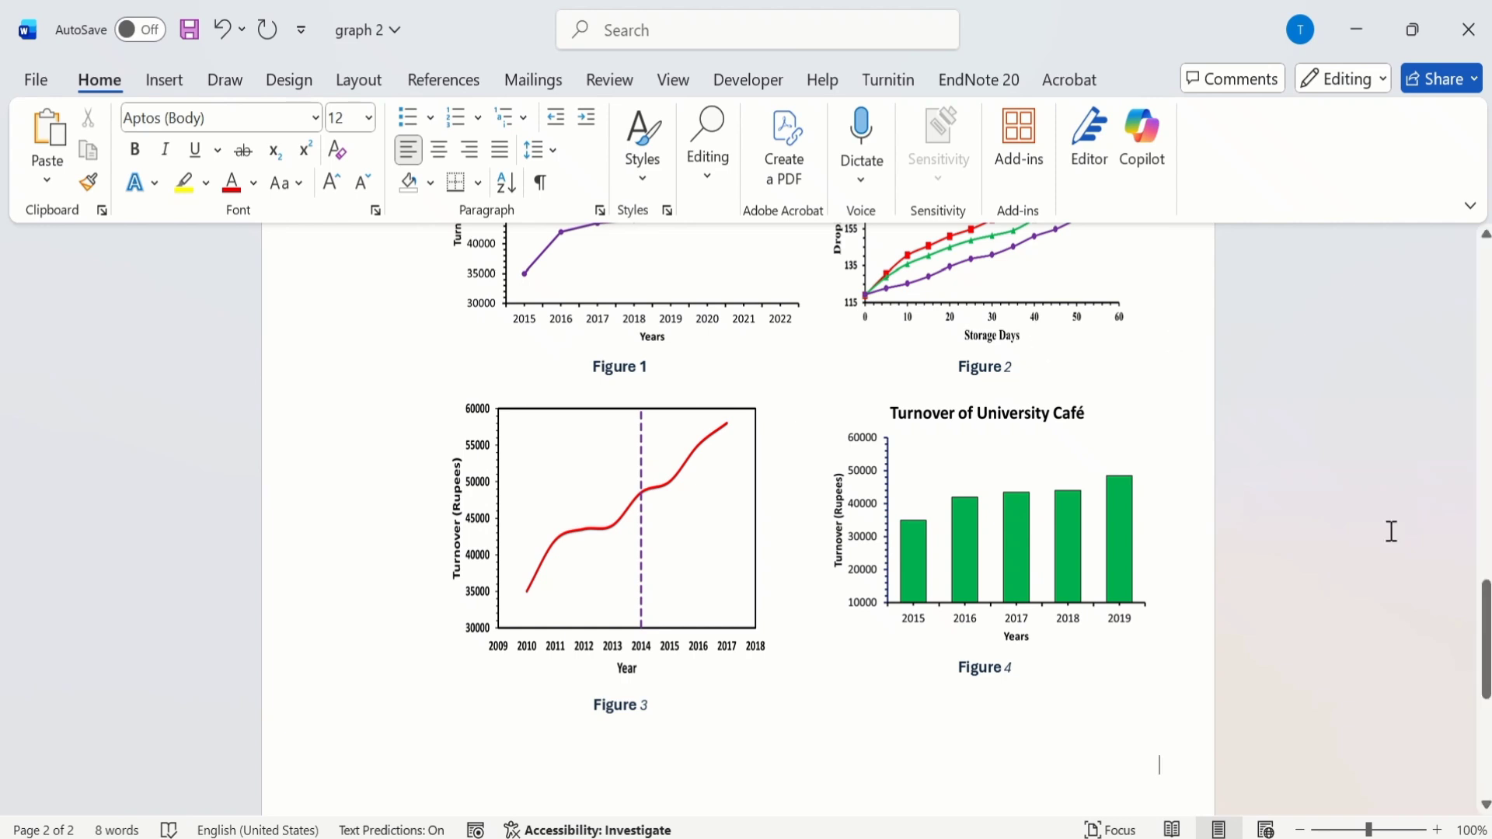
# Step: Save the pasted picture of the four charts to the Desktop as a Portable Network Graphics file named Picture5, and return to the document
pyautogui.moveTo(1484, 614); pyautogui.dragTo(1484, 577)
pyautogui.click(1060, 406)
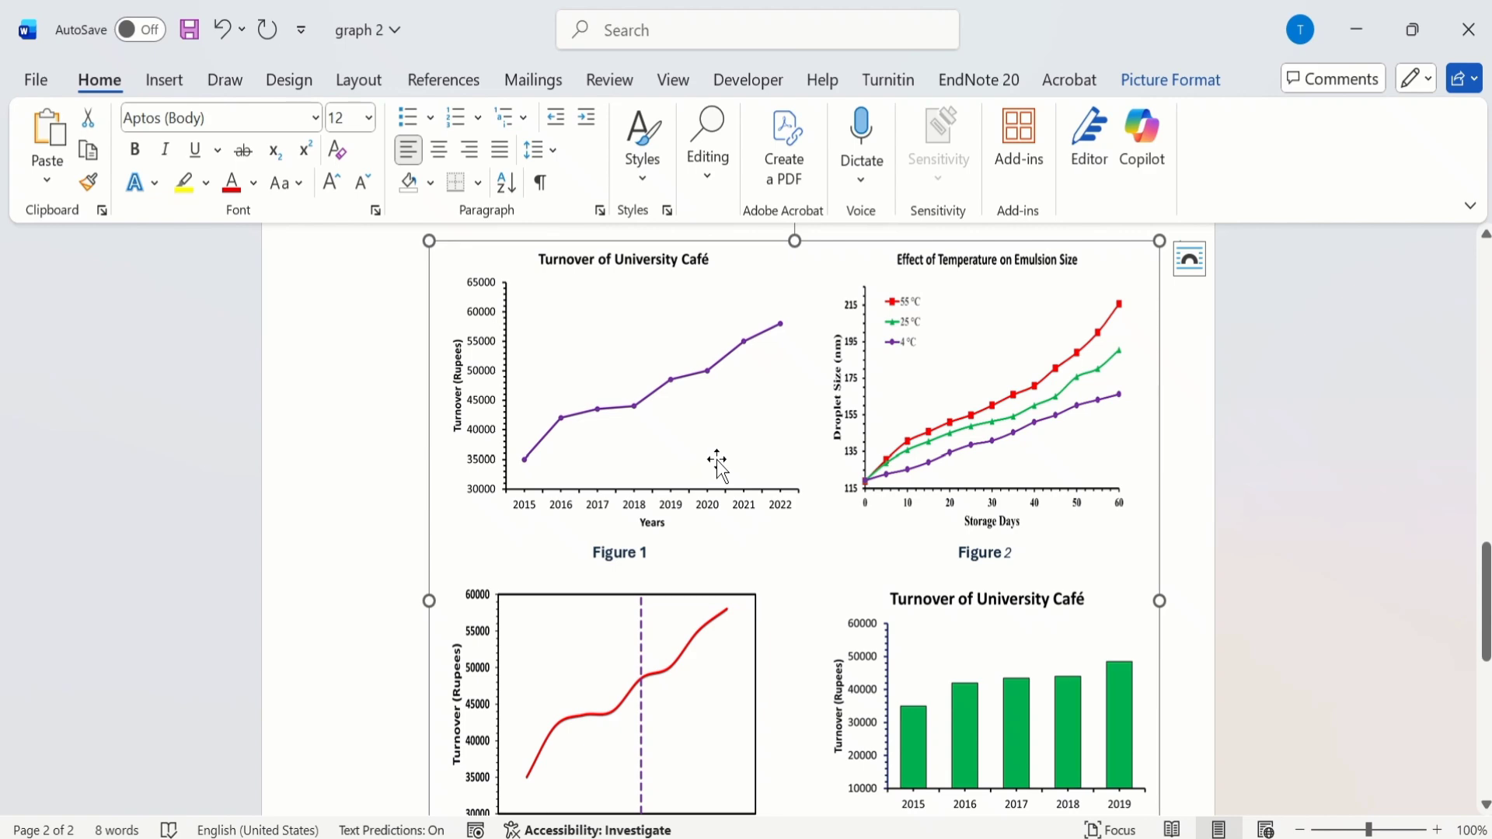
pyautogui.rightClick(619, 320)
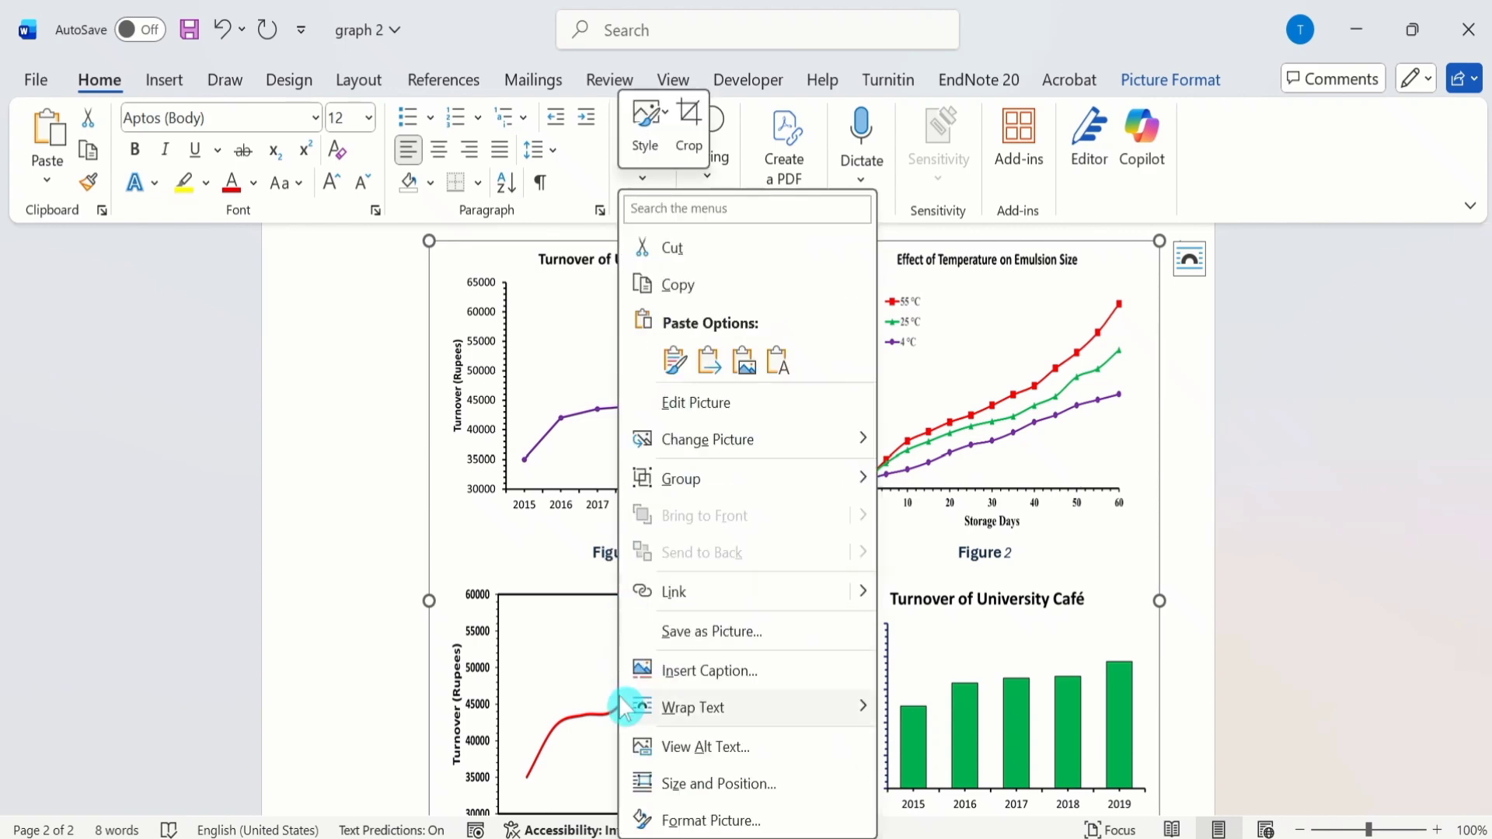
pyautogui.moveTo(630, 703)
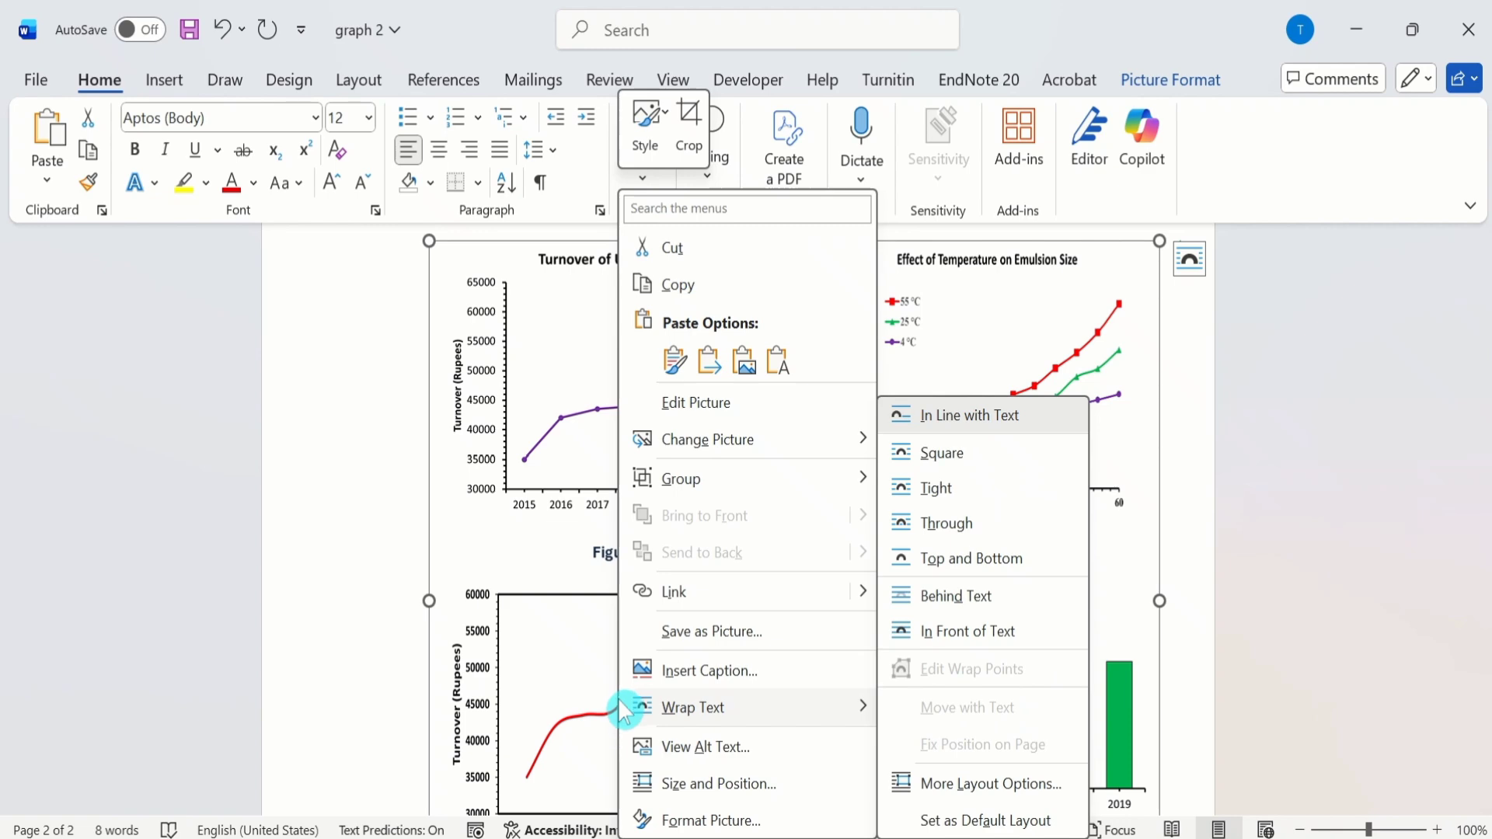
pyautogui.click(713, 633)
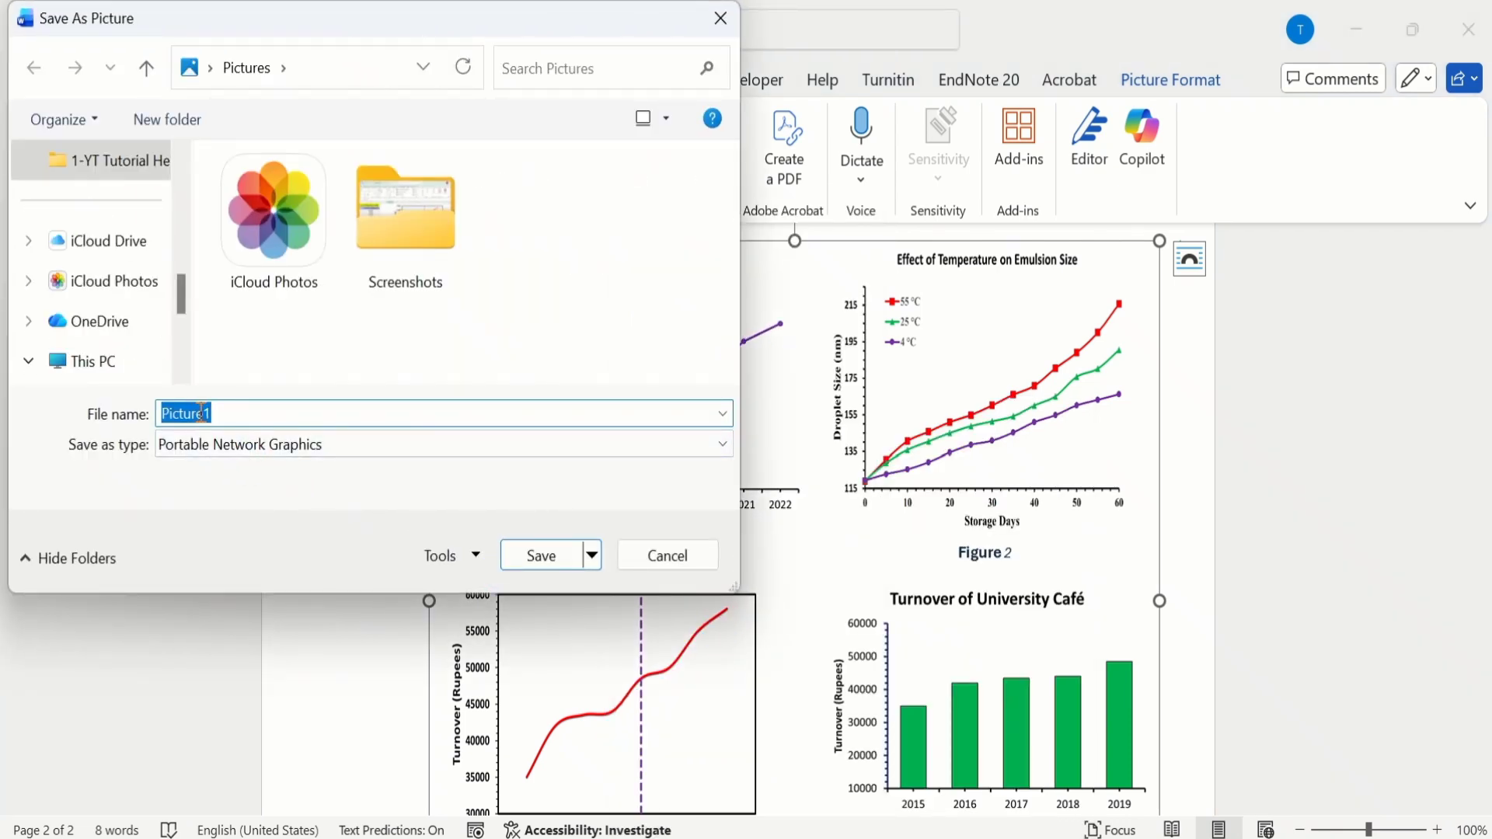
pyautogui.click(228, 410)
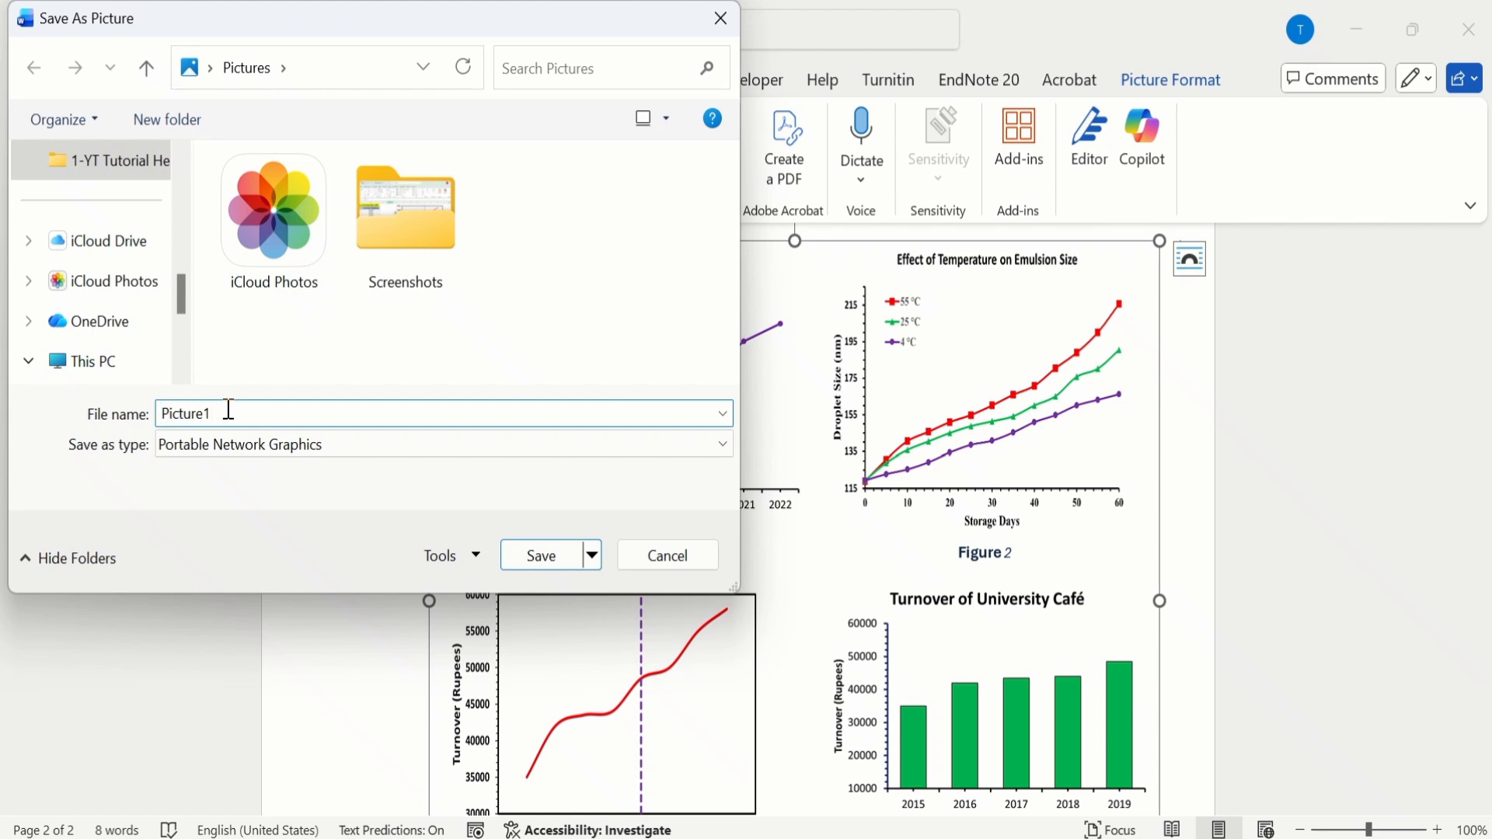
pyautogui.write('5')
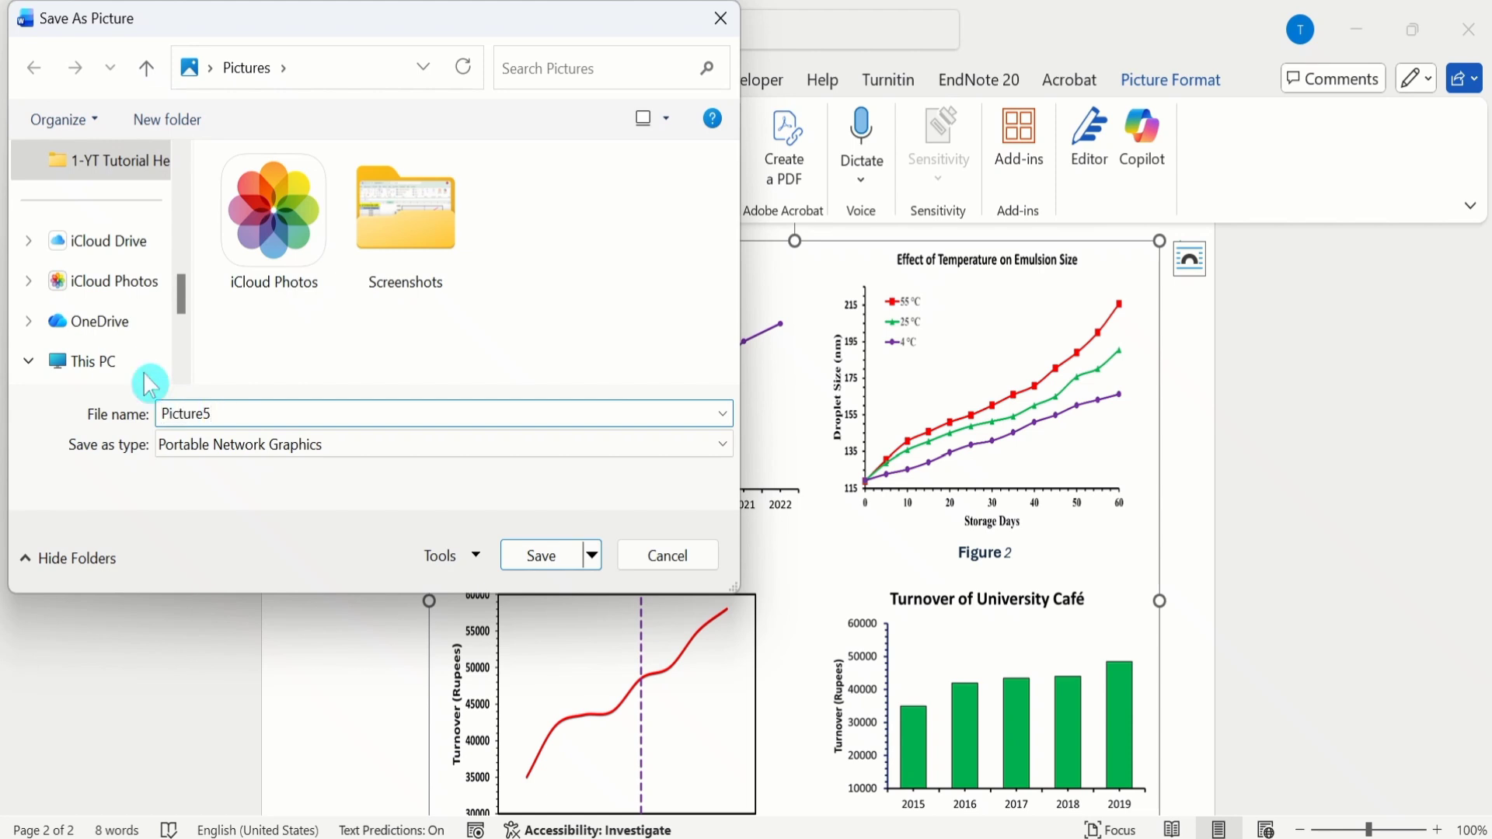
pyautogui.moveTo(188, 295); pyautogui.dragTo(179, 153)
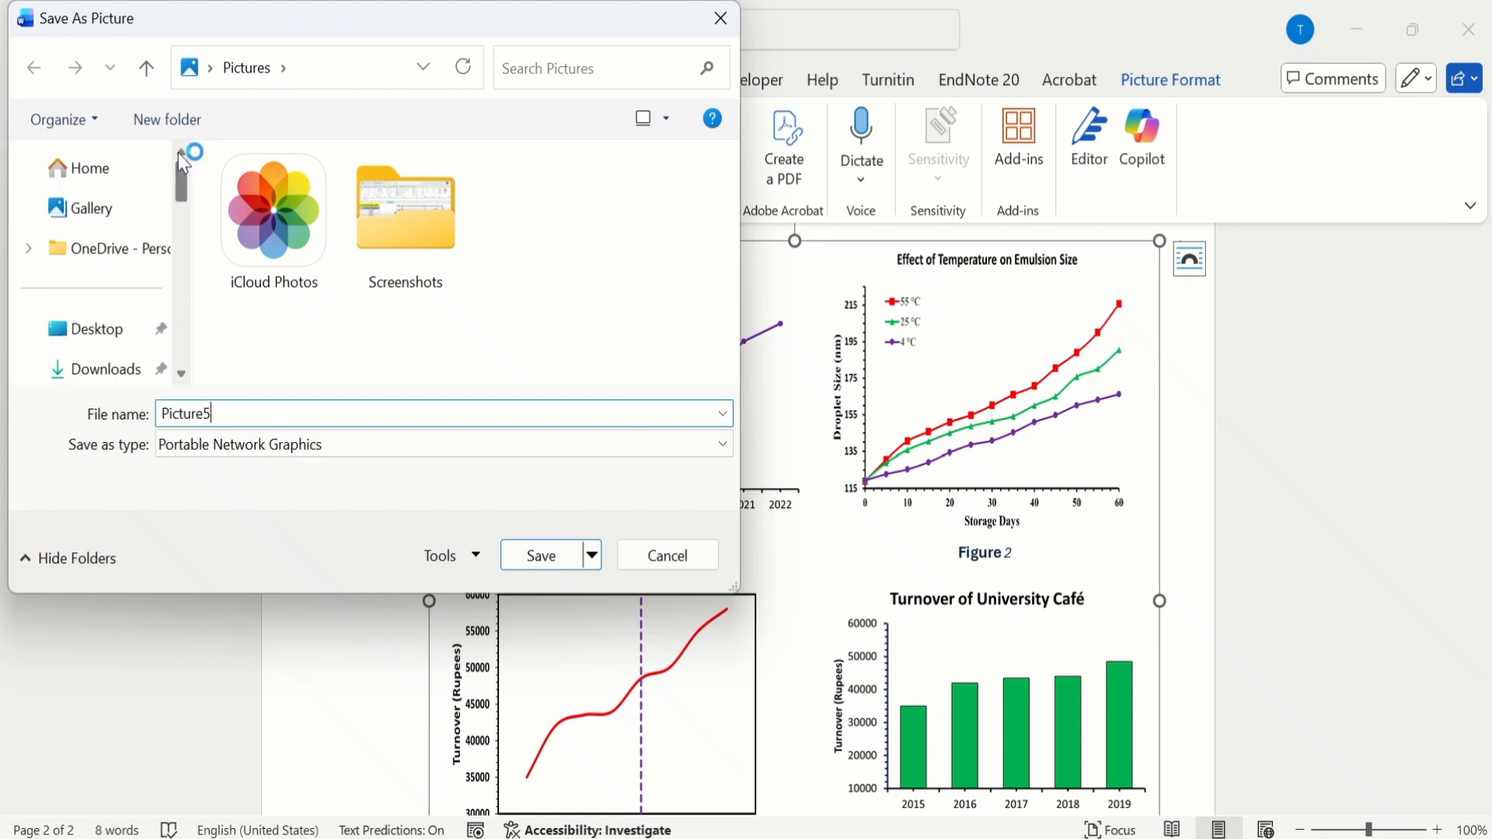
pyautogui.click(101, 332)
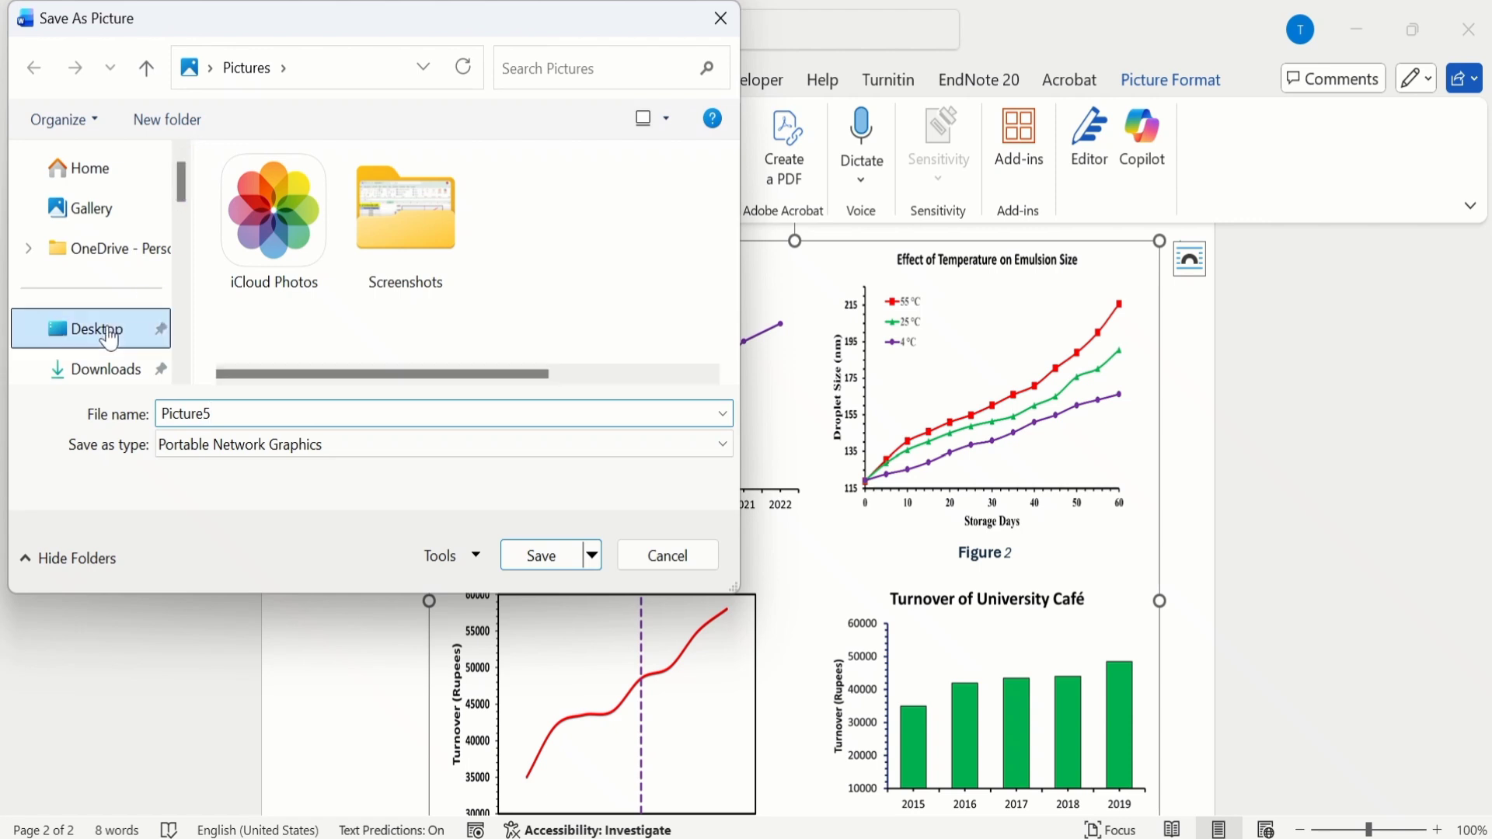
pyautogui.click(548, 556)
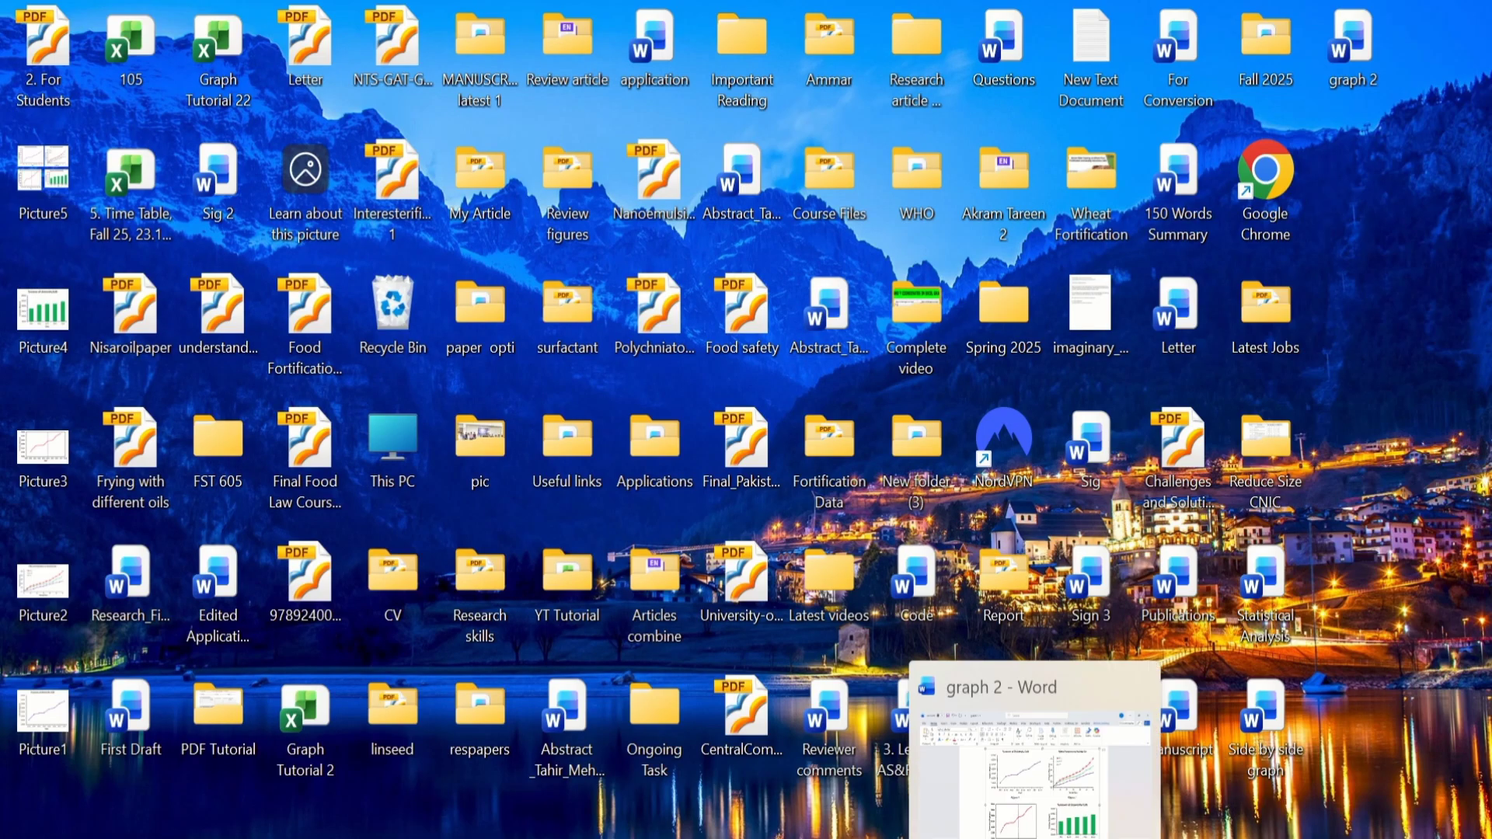
pyautogui.click(1035, 838)
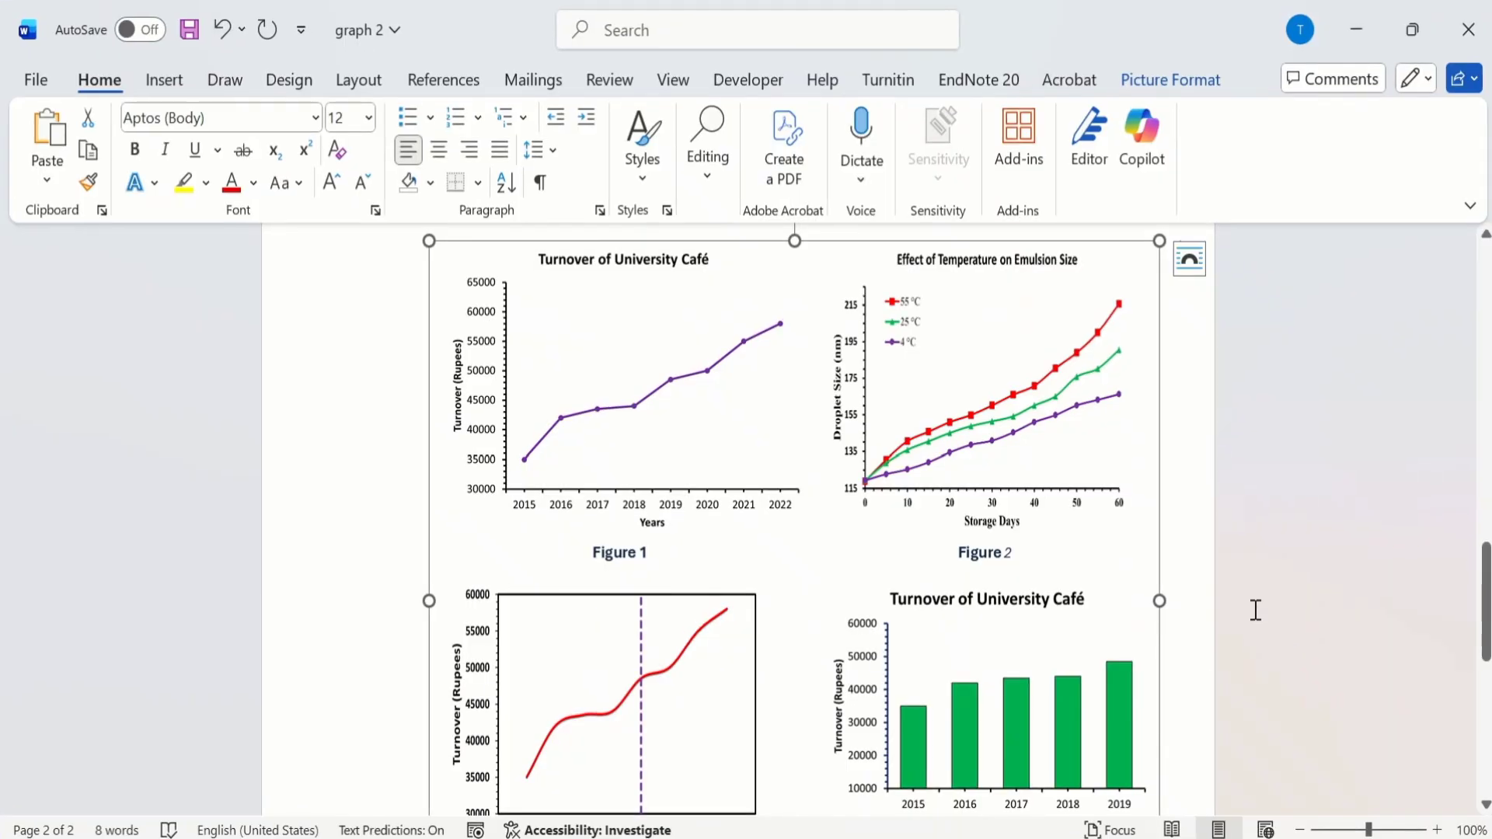